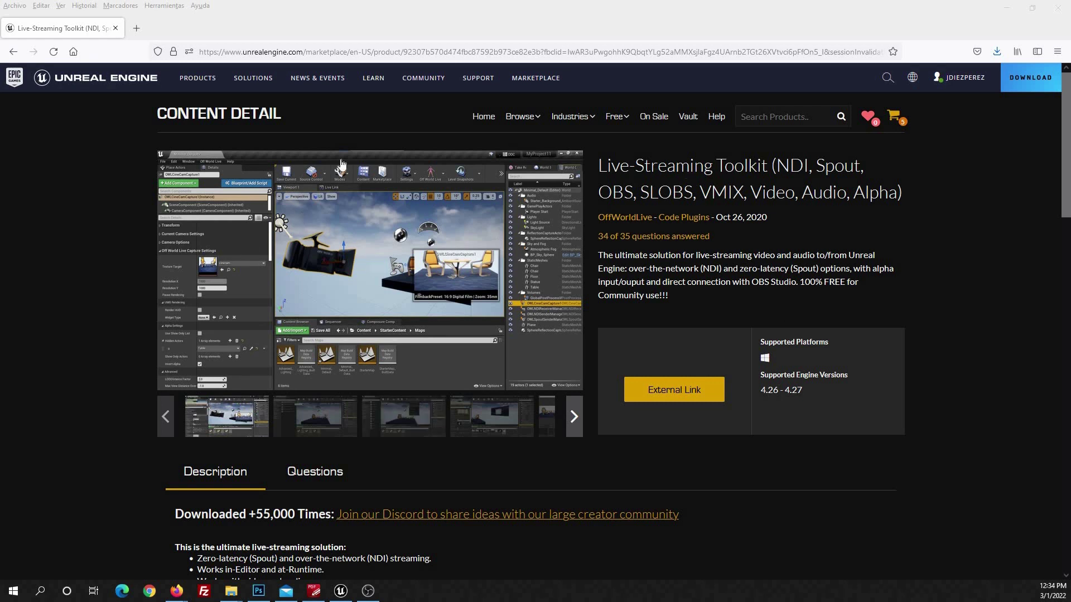
Step: Go to the Off World Live Download Center and check the Live-streaming Toolkit version, v0.75.11-ue4.27.0
click(666, 397)
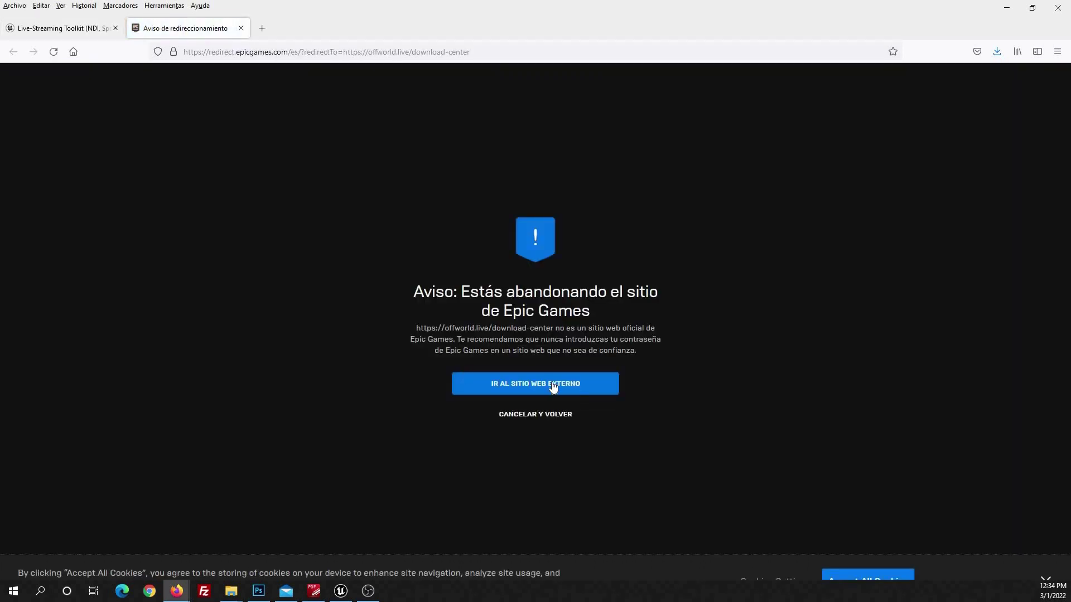
click(534, 382)
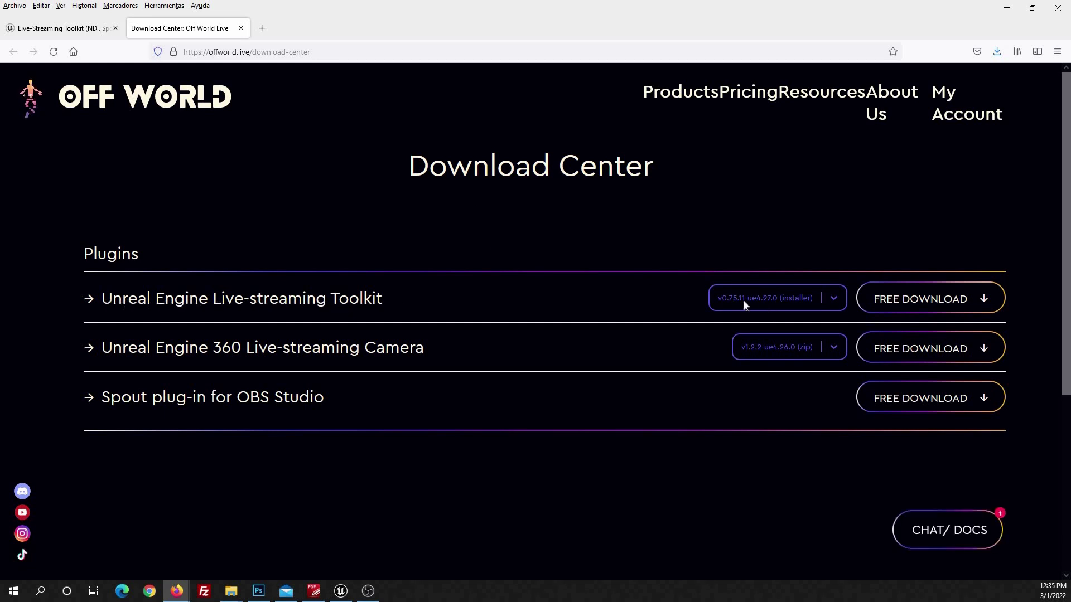
click(838, 303)
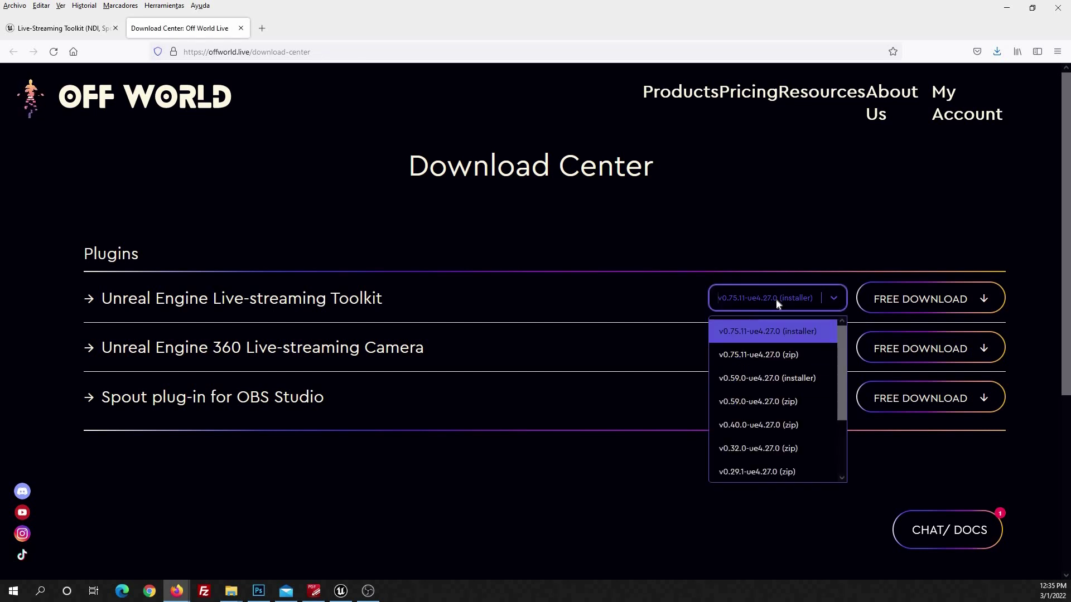
click(762, 305)
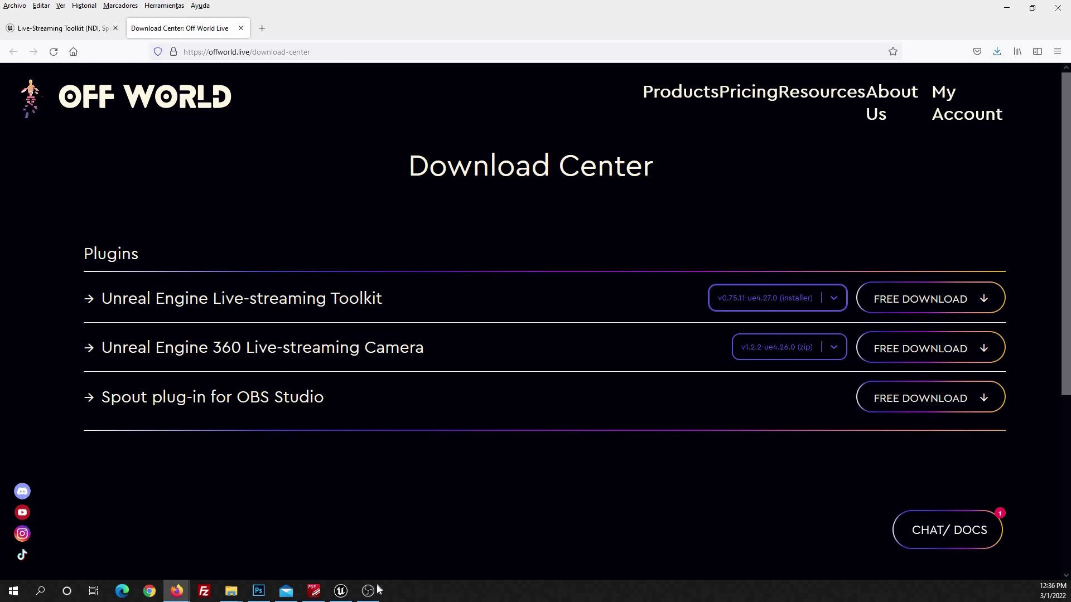
Step: In Unreal's Plugins browser, search 'strea' and confirm the Off World Live Livestreaming Toolkit is enabled
click(341, 591)
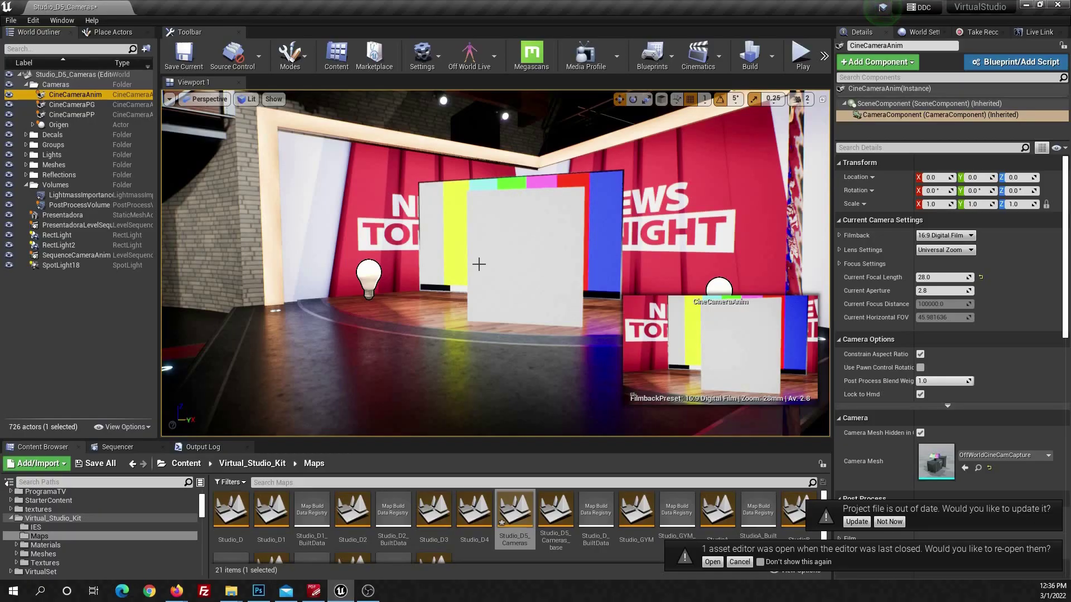
click(426, 67)
click(427, 67)
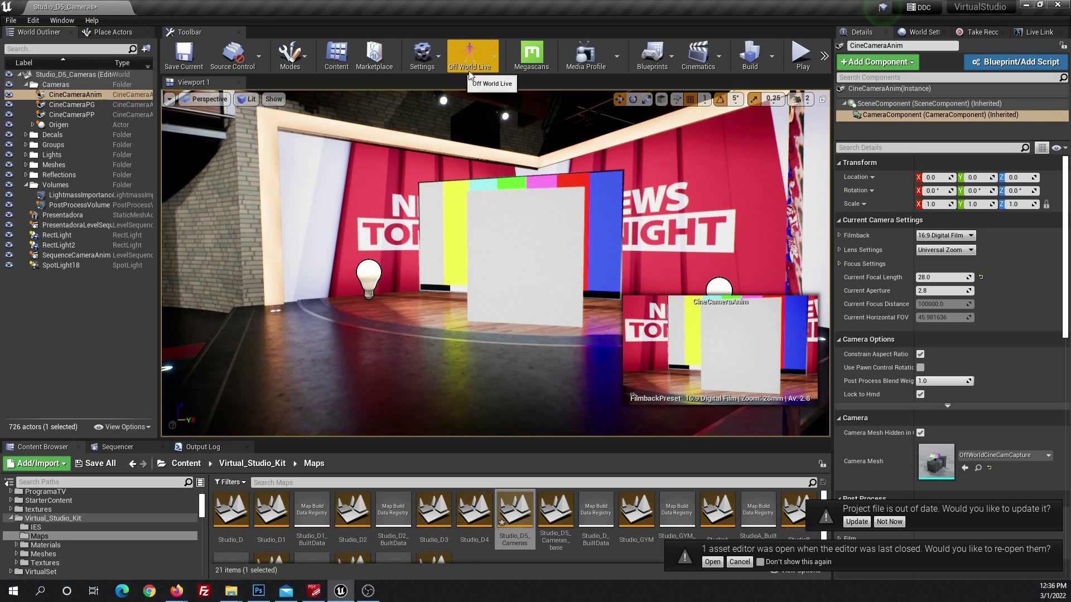
click(431, 59)
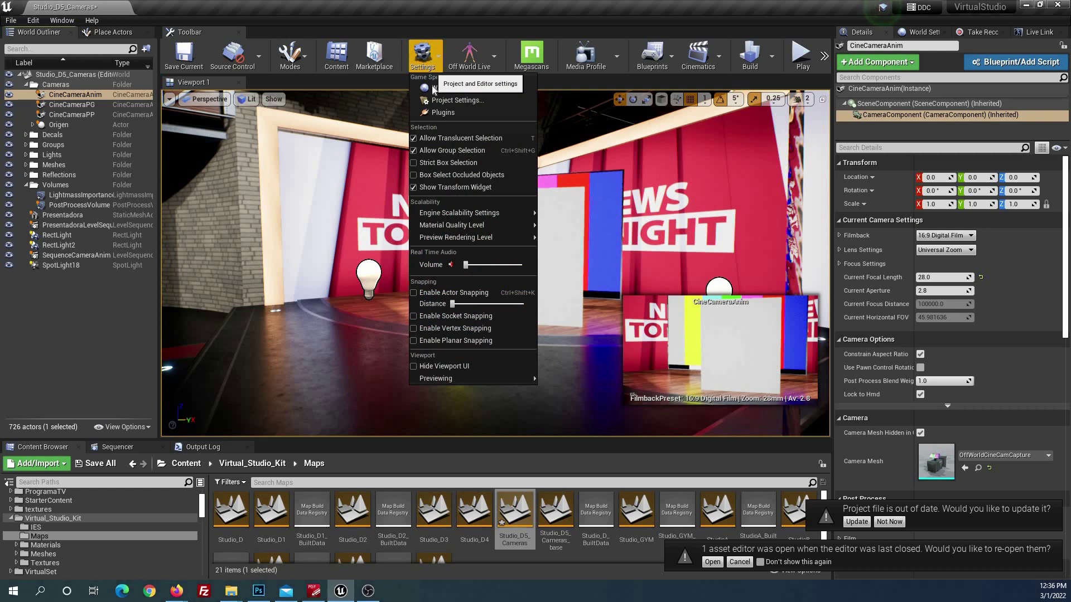
click(440, 112)
text(stram)
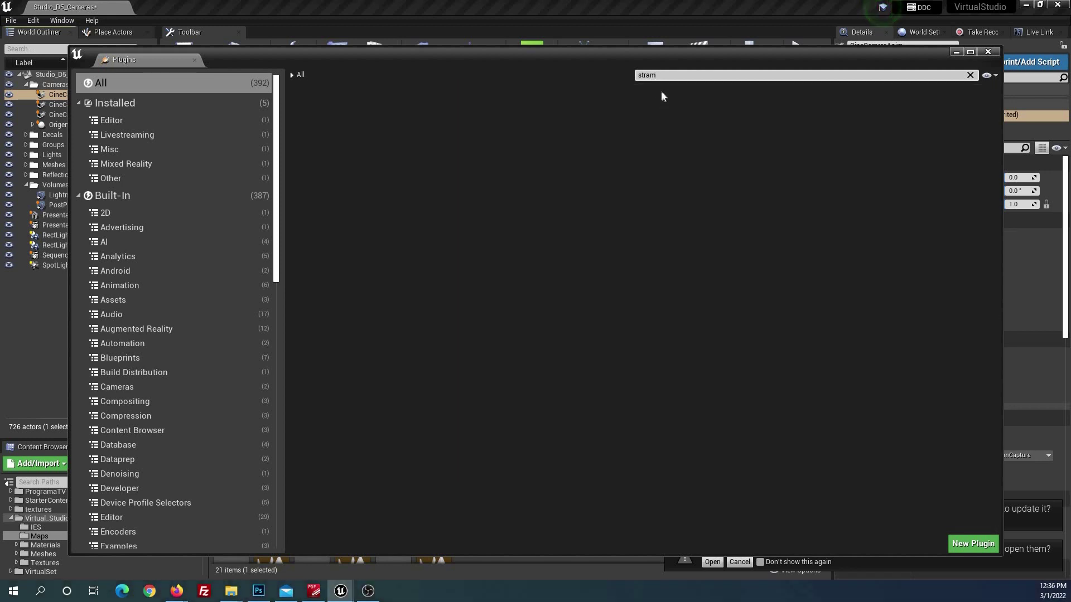
key(BackSpace)
key(BackSpace)
text(ea)
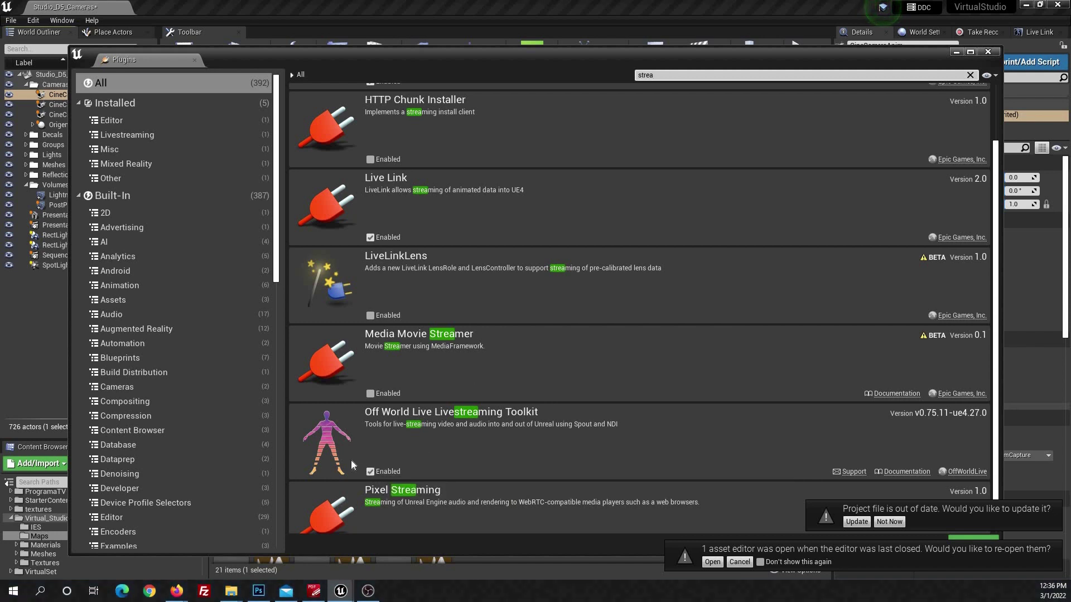
click(988, 53)
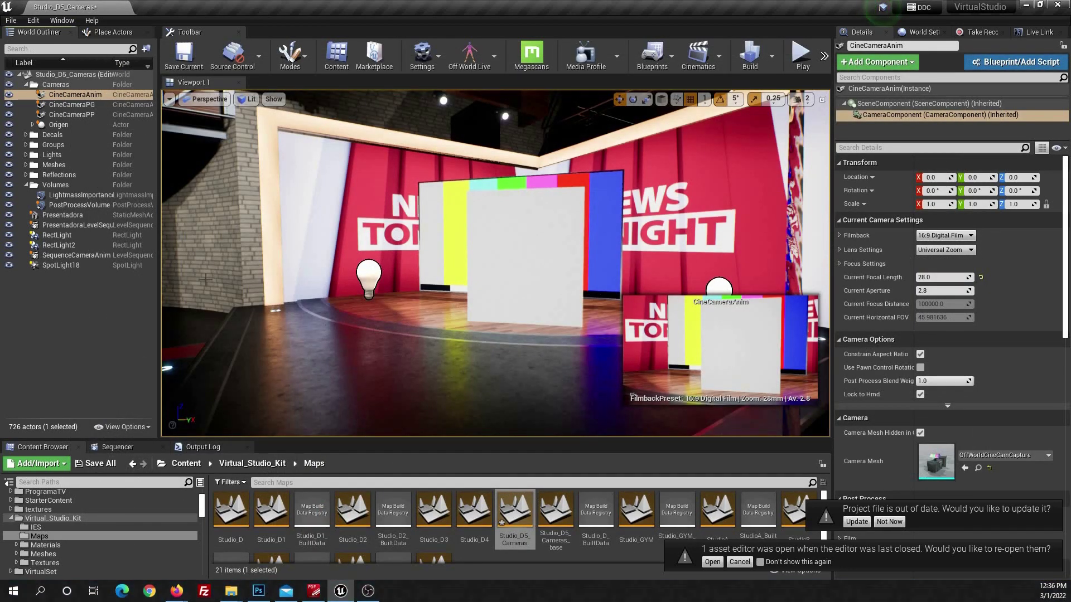
Step: Drag an OWL Spout Sender Manager from Place Actors > Off World Live into the studio viewport
click(114, 32)
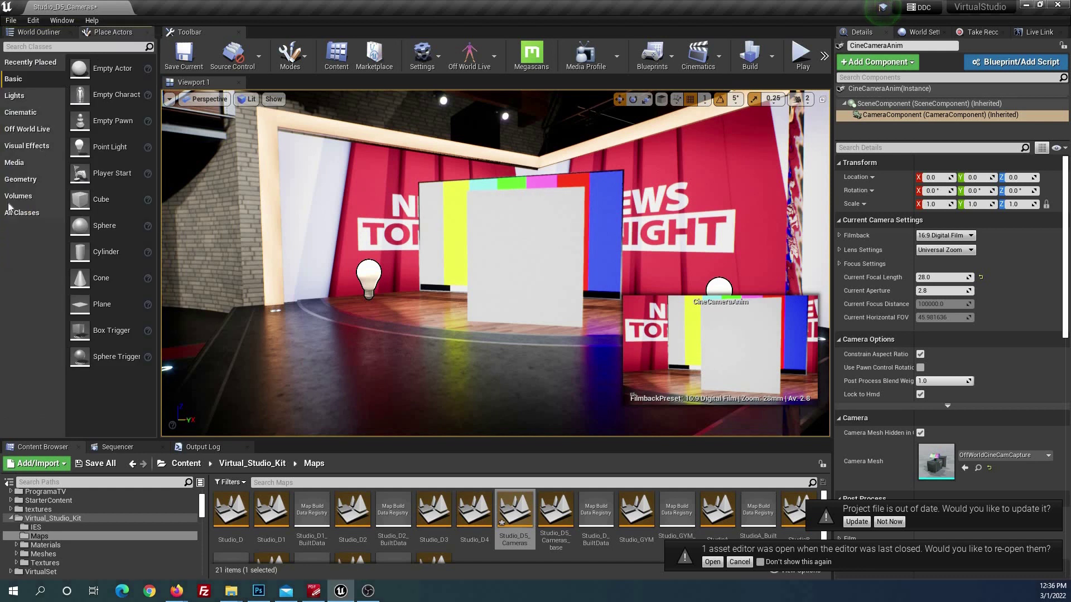
click(27, 131)
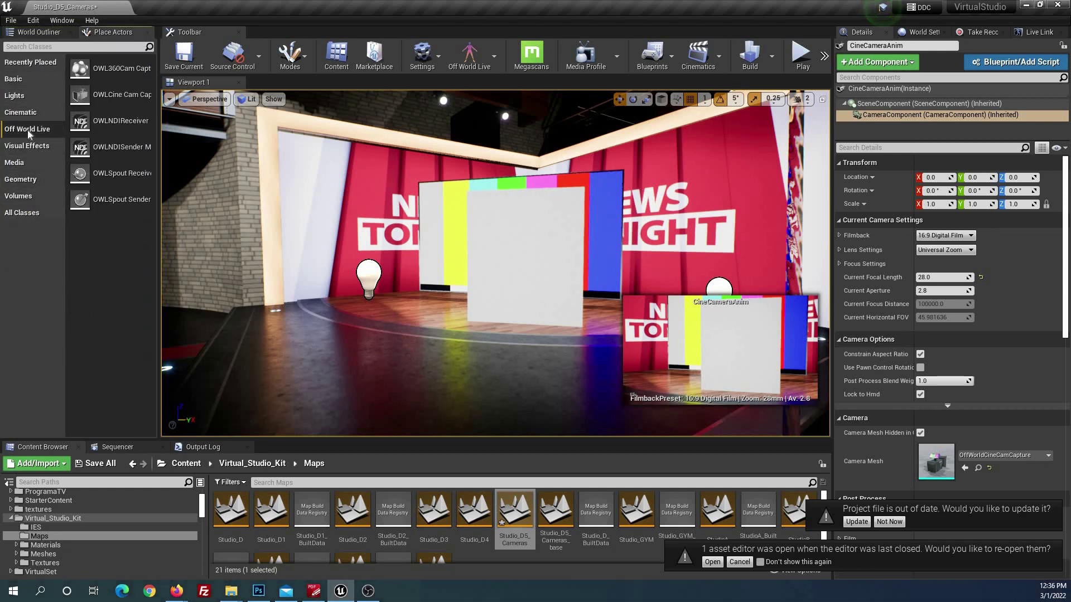
drag(159, 122, 211, 122)
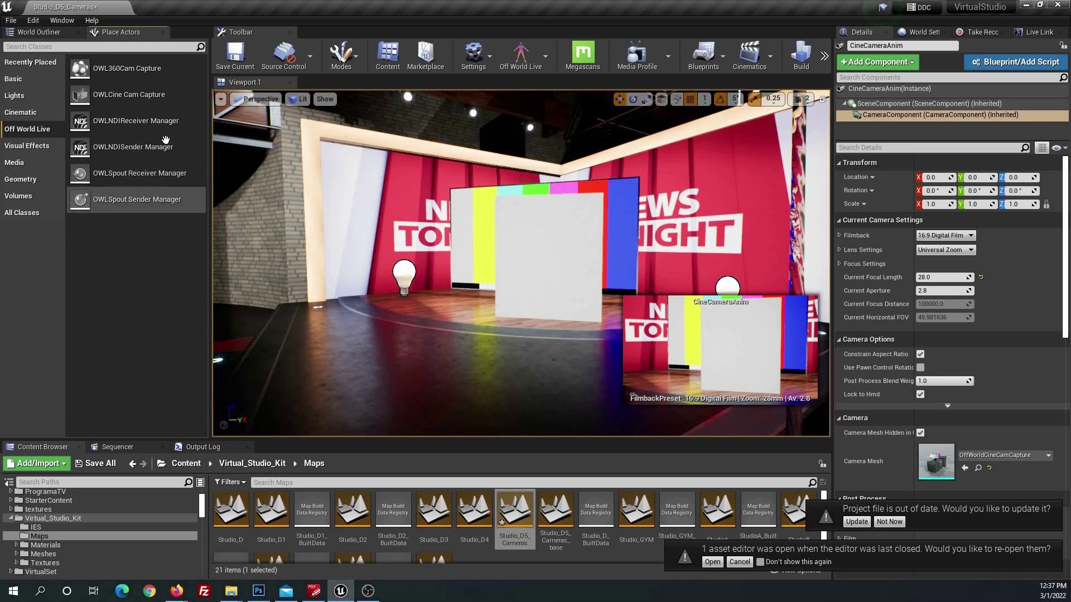
drag(131, 200, 367, 279)
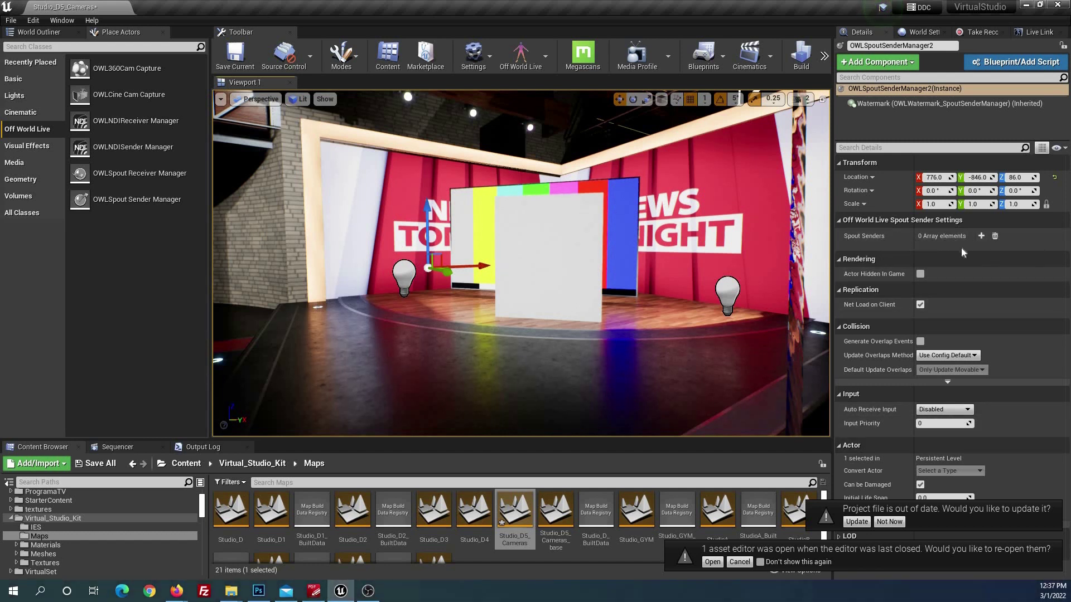
Step: Add one Spout Senders entry to the manager and expand element 0
click(982, 237)
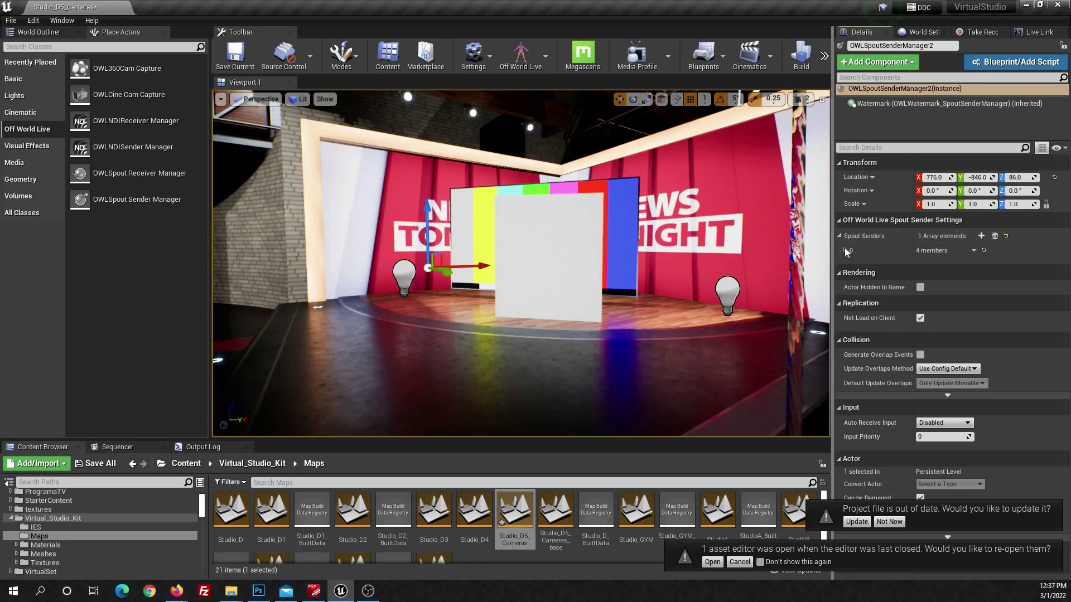
click(845, 250)
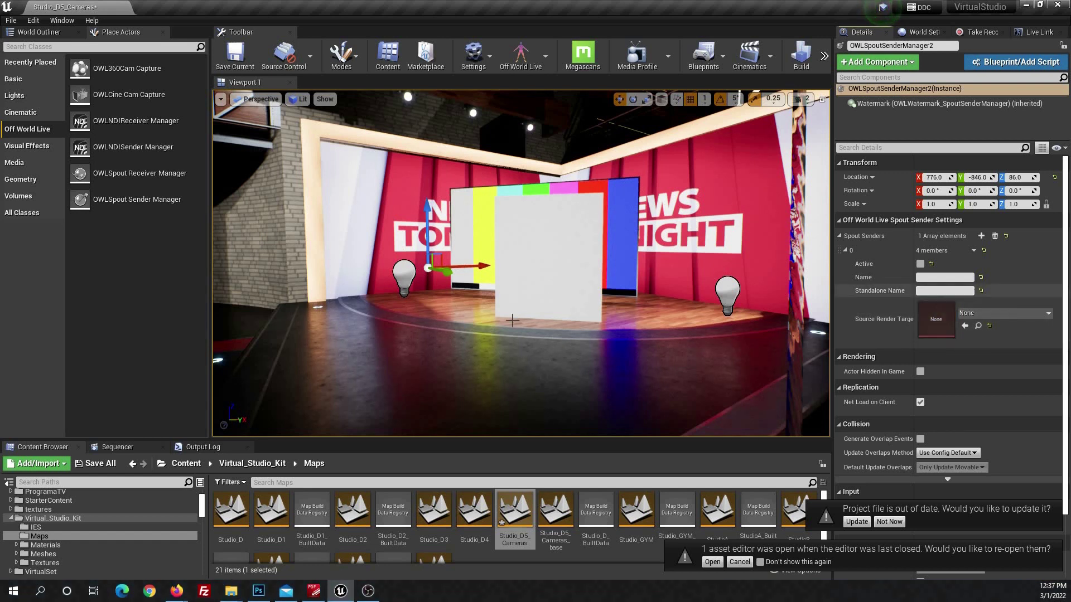
click(823, 58)
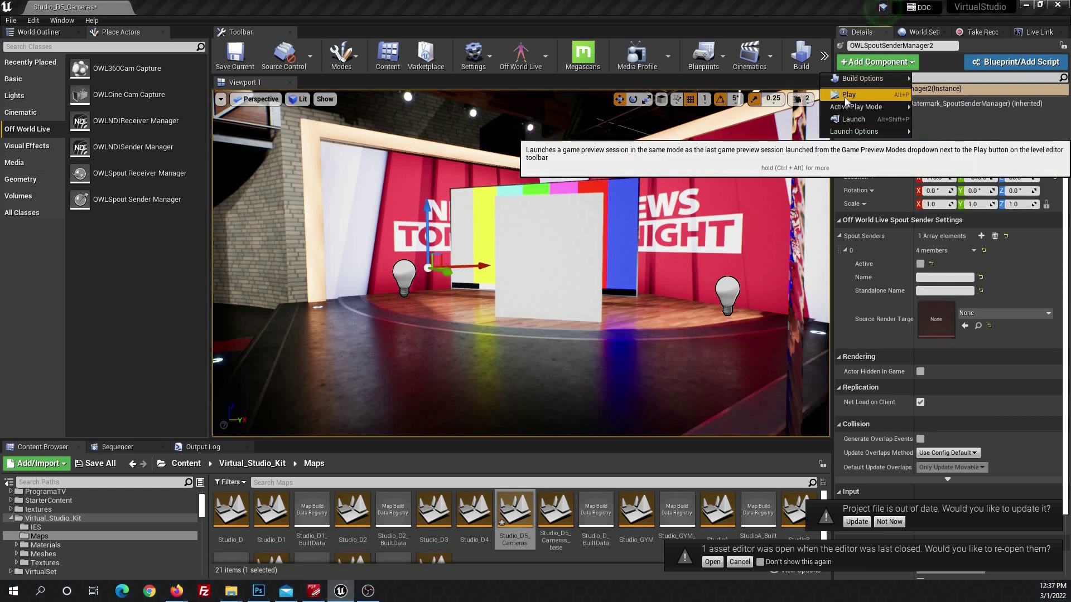
click(845, 97)
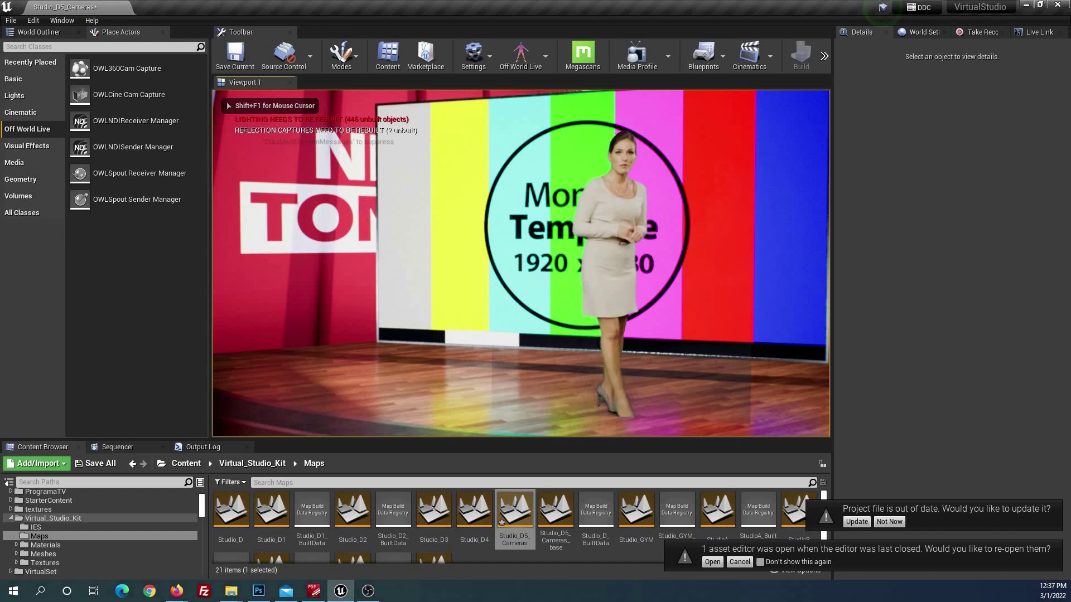
key(2)
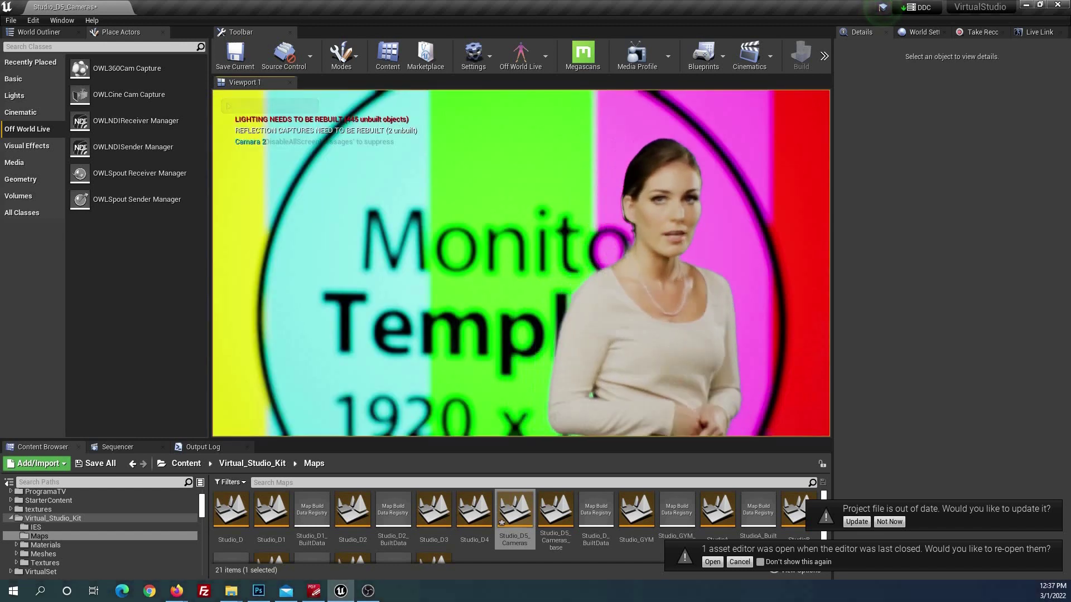
key(3)
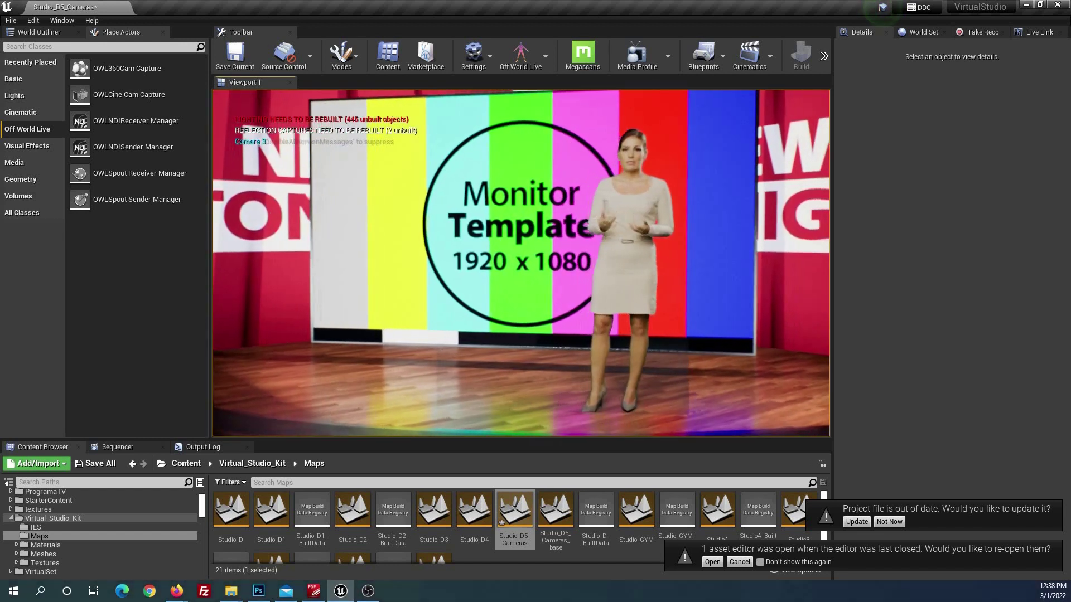
key(1)
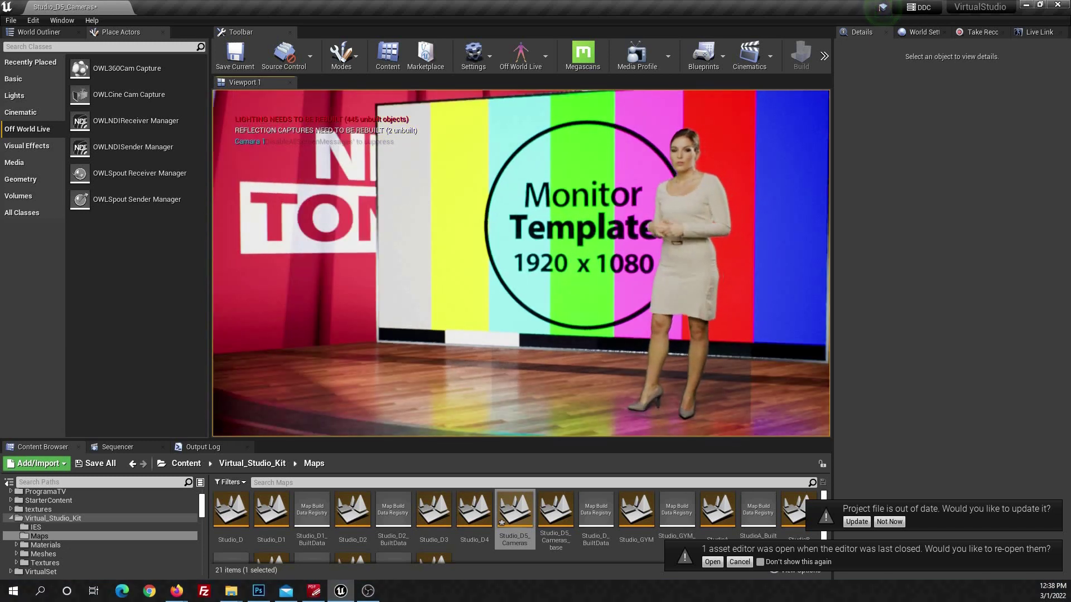
key(2)
key(1)
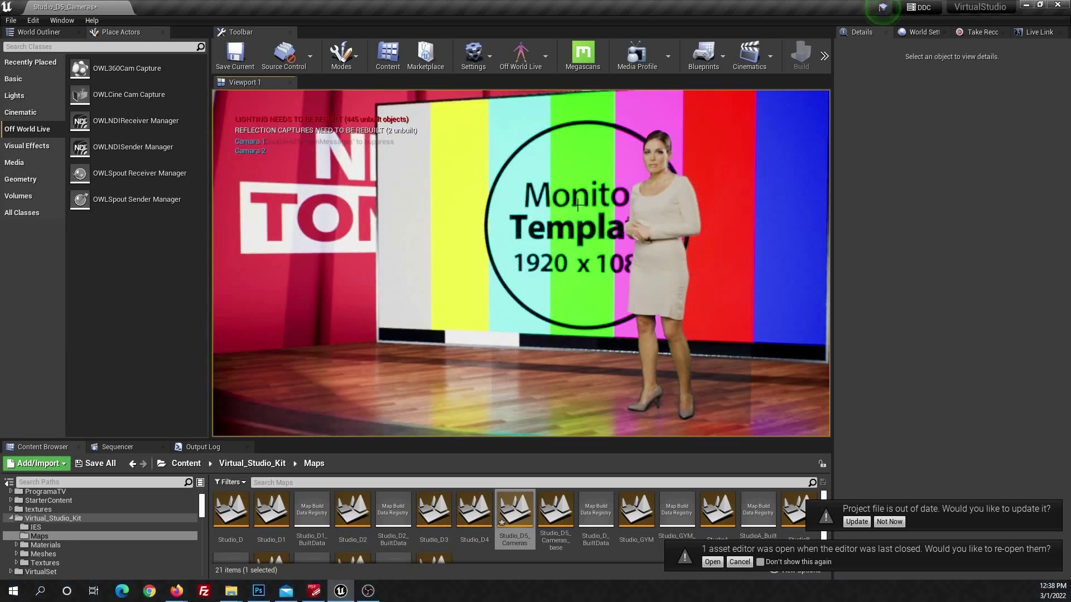
key(Escape)
click(40, 32)
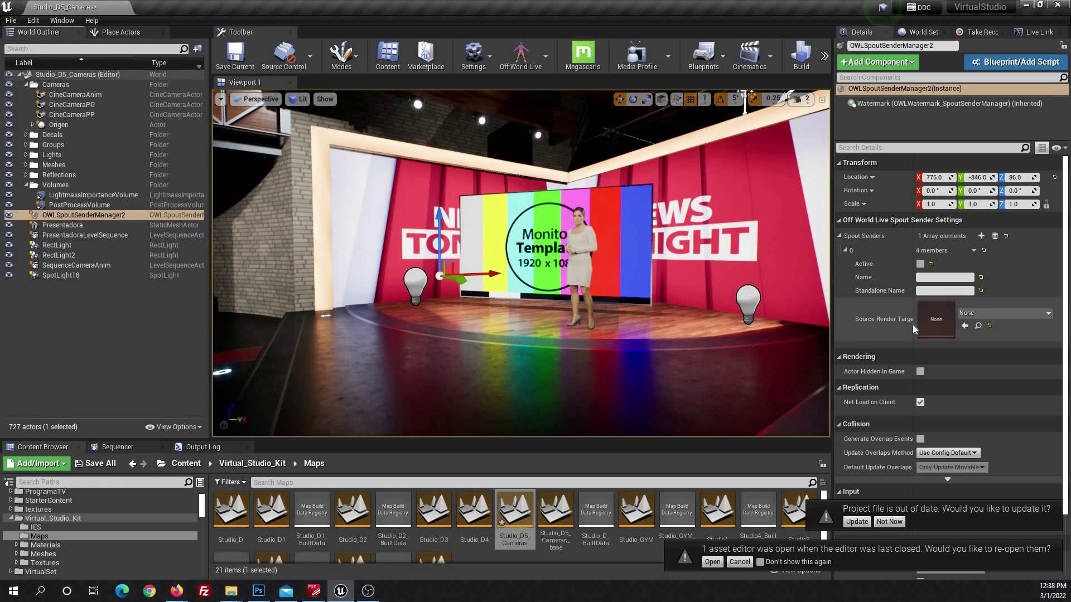
Step: Add an OWLCapture component to CineCameraPP, parented under its camera
click(69, 115)
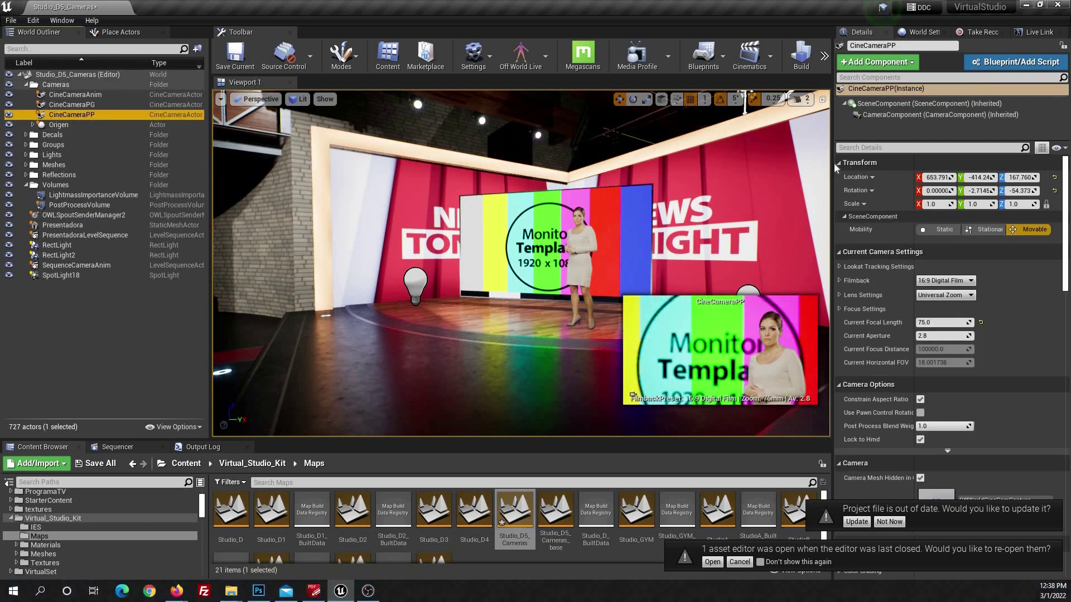
click(861, 63)
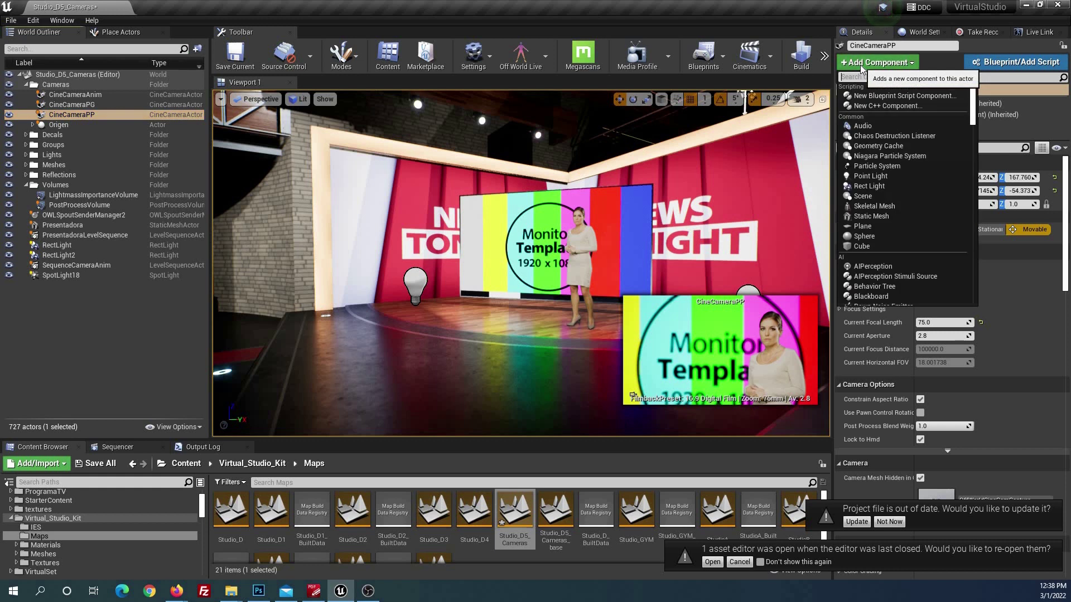
text(owl)
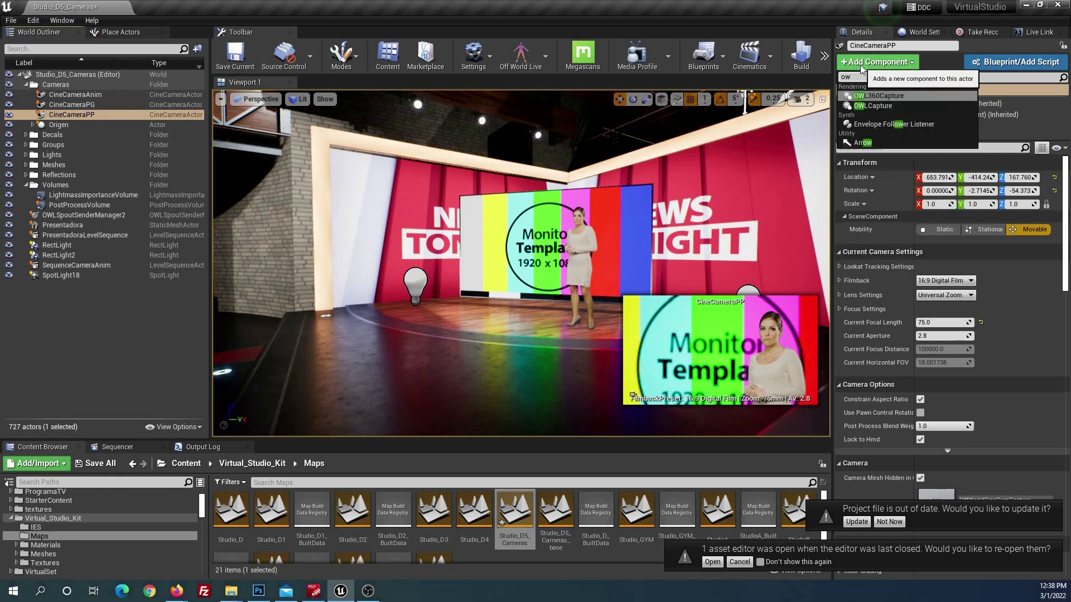
click(878, 105)
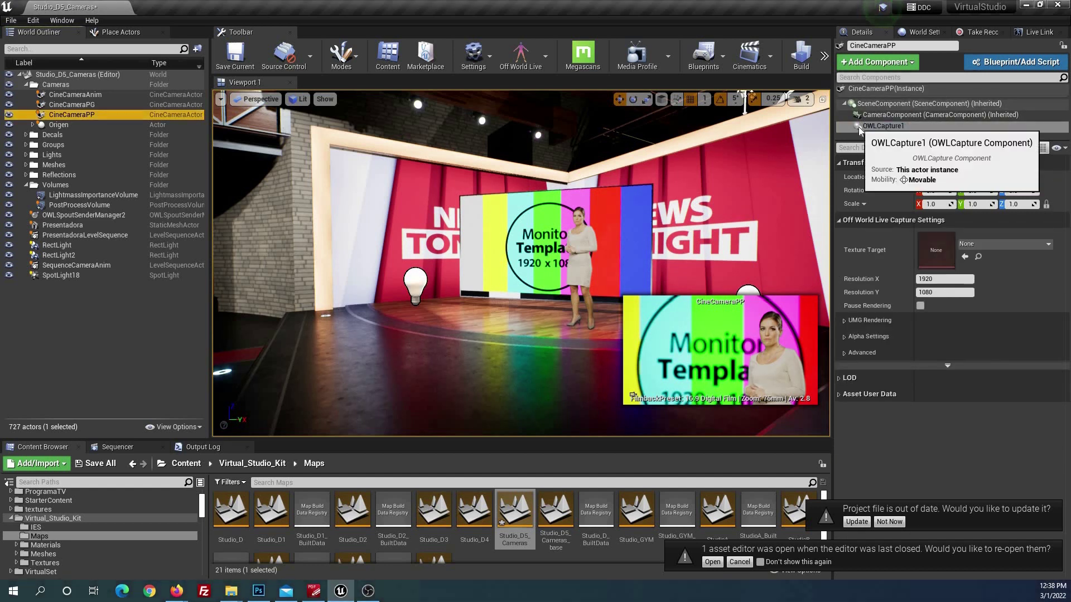
drag(858, 125, 887, 116)
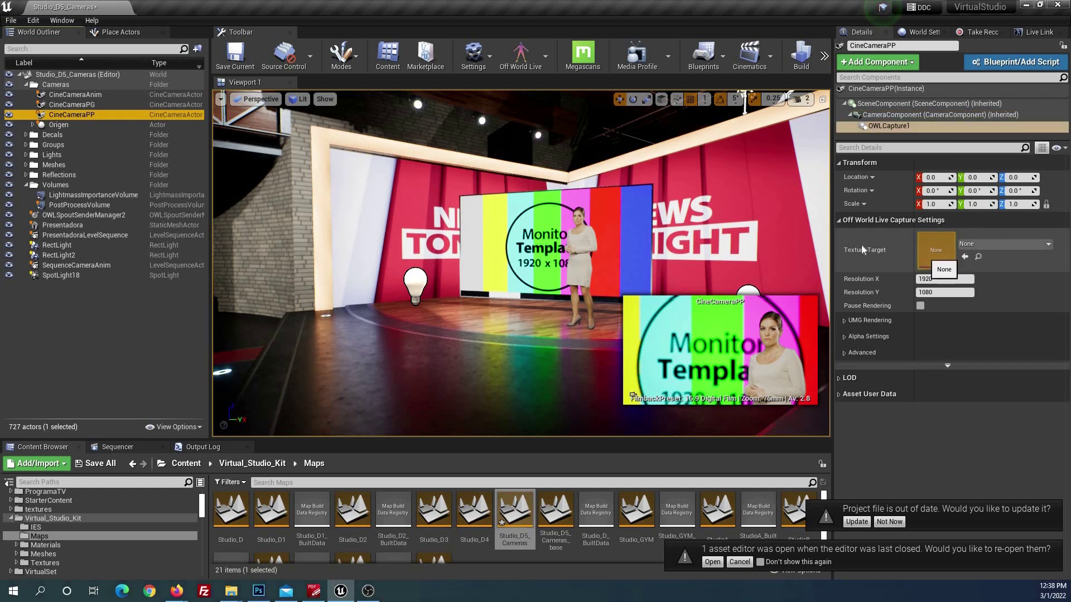
Step: Create a new render target for the capture's texture target, making a RenderTargets folder for it
click(982, 243)
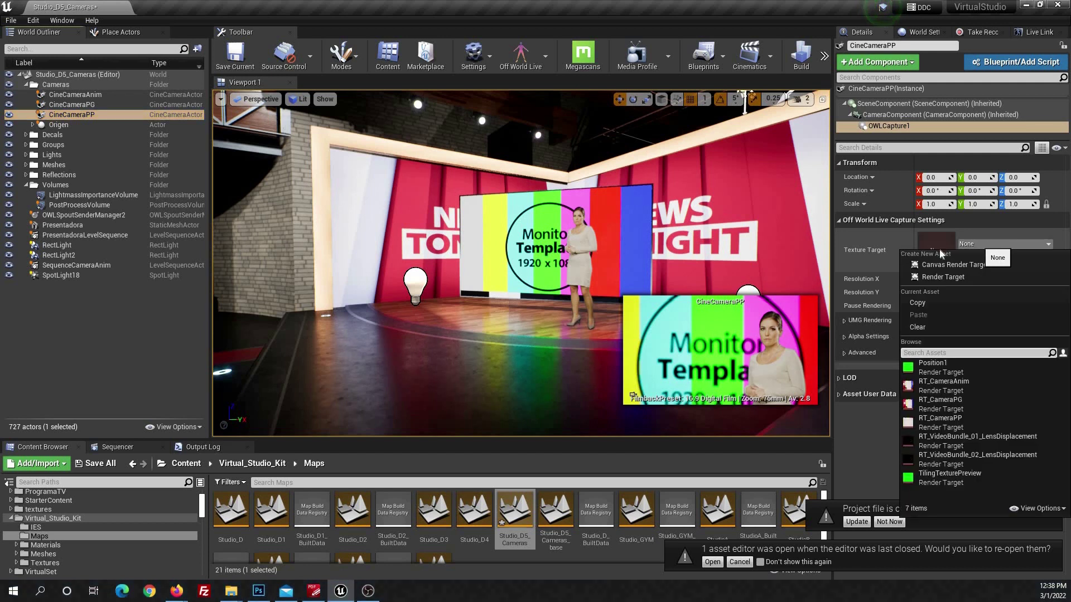
click(947, 277)
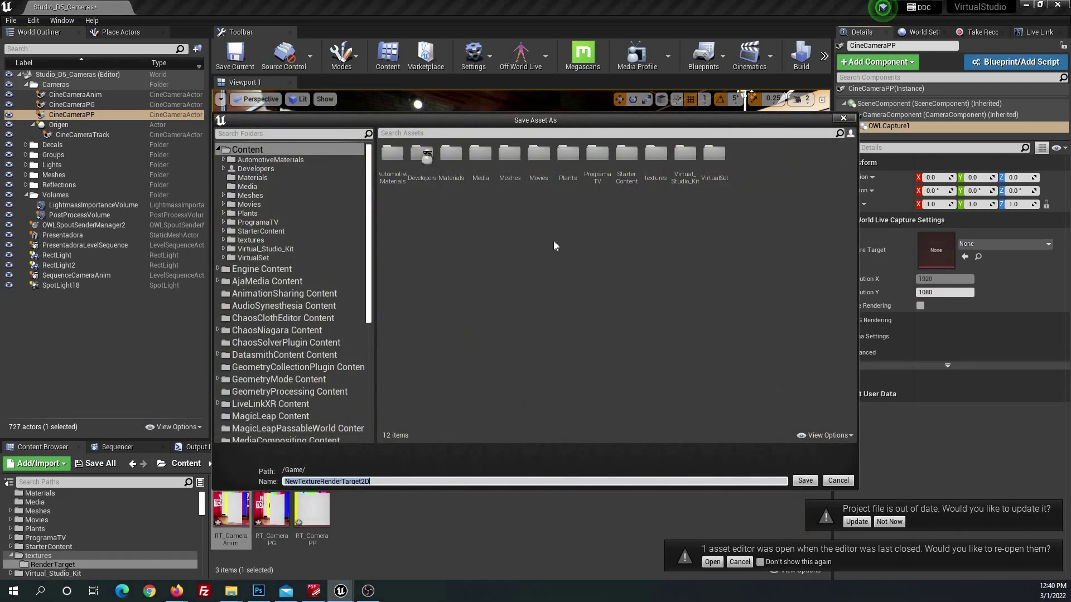
right_click(585, 254)
click(594, 243)
text(RenderT)
text(atrget)
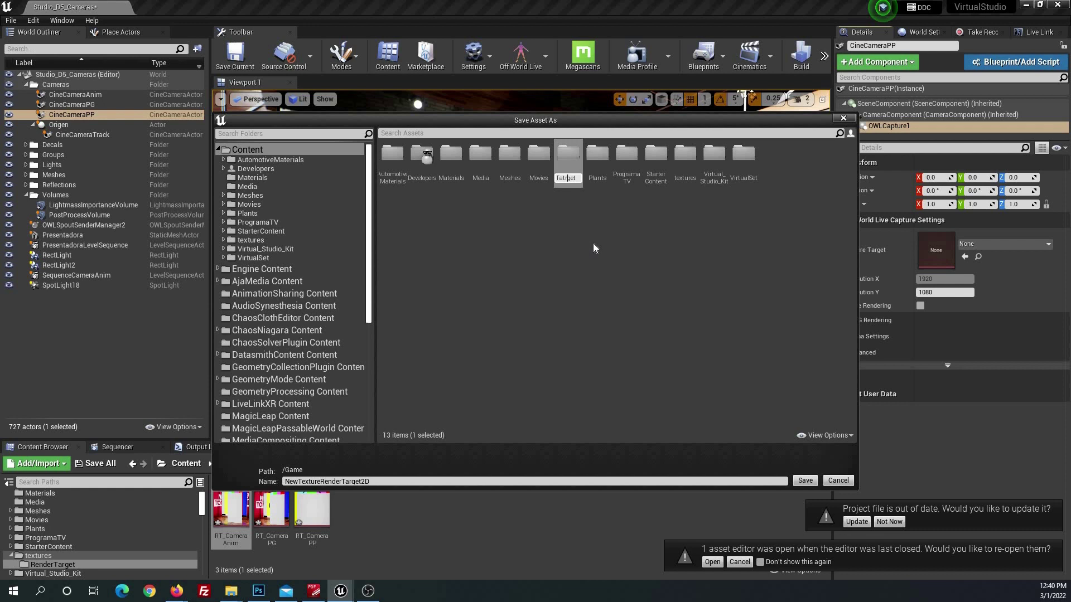
key(BackSpace)
text(s)
key(Return)
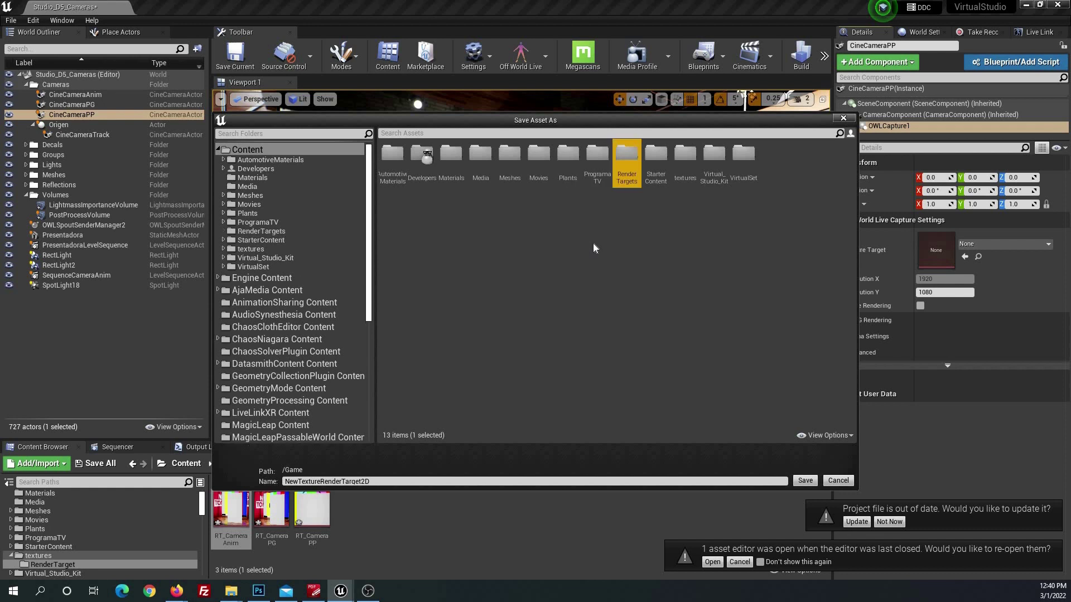
Step: Save the new render target as RT_CameraPP inside the RenderTargets folder
double_click(616, 162)
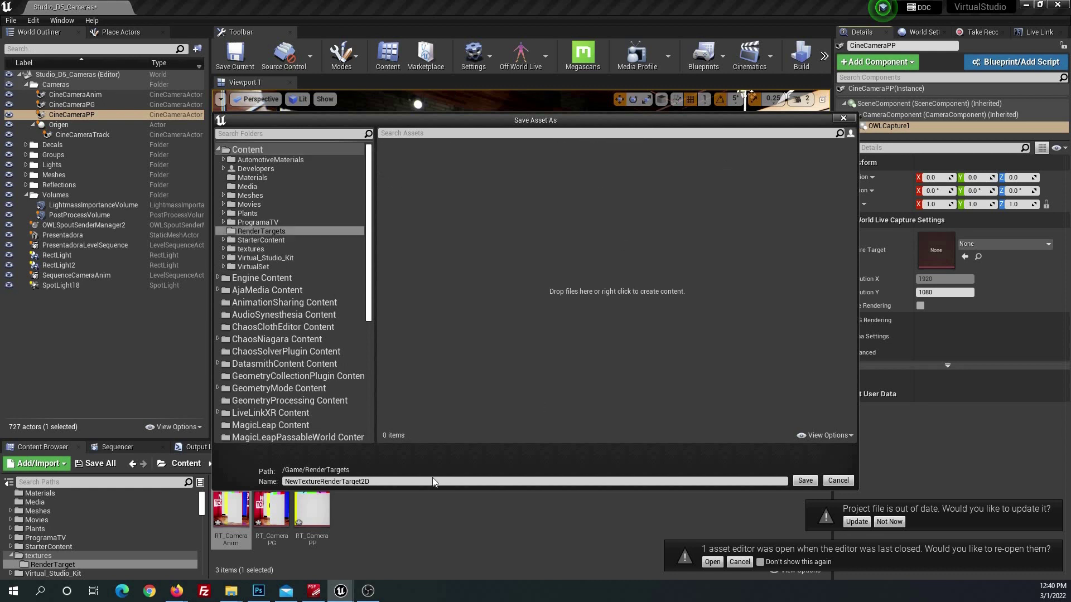
key(ctrl+a)
text(RT_Cae)
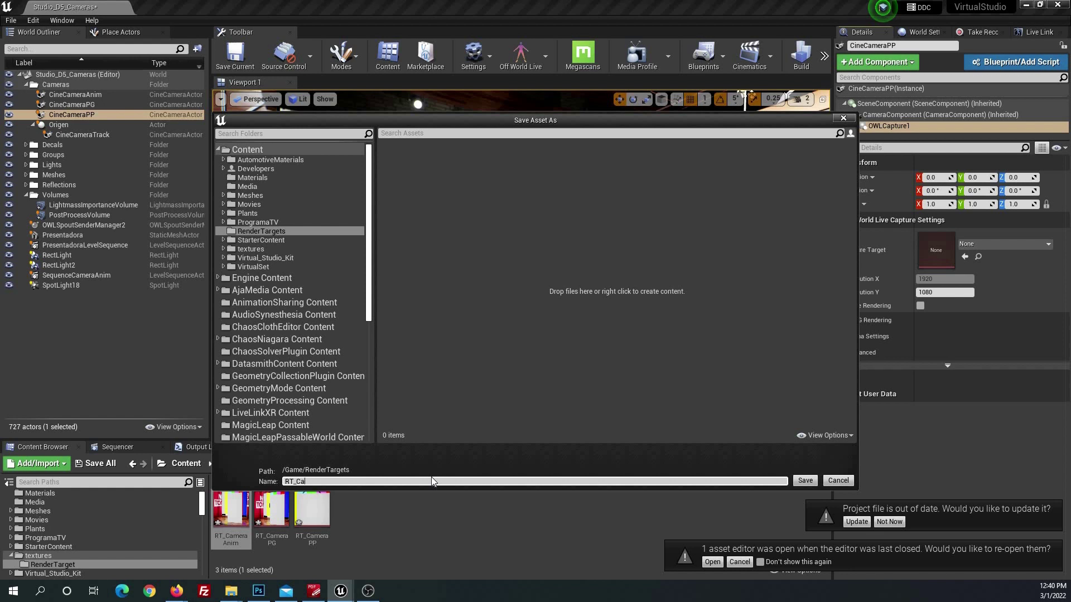
text(mera)
text(PP)
key(Return)
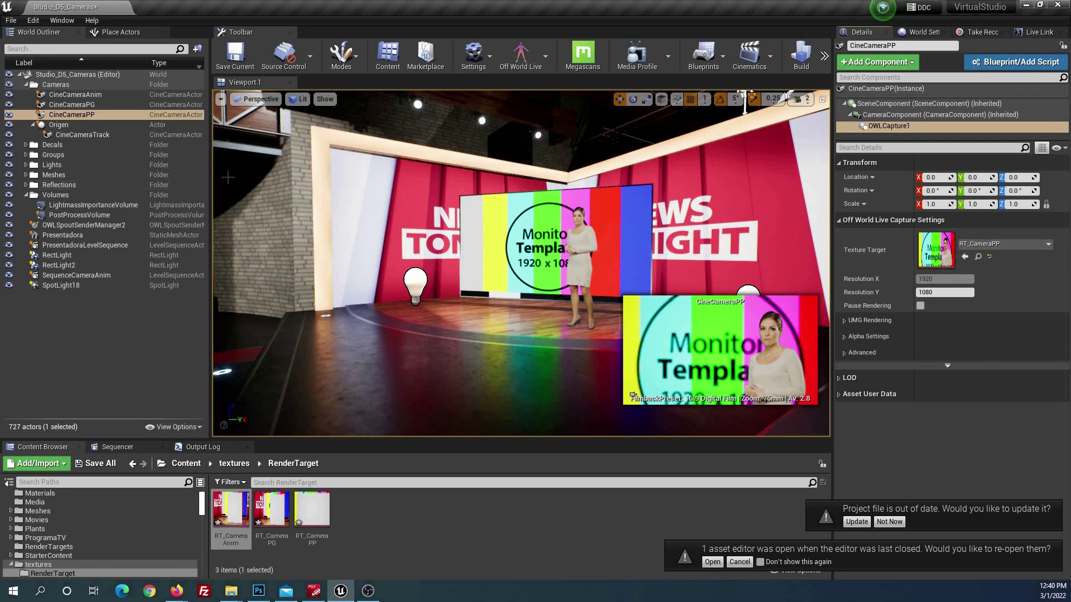
Step: Add an OWLCapture component to CineCameraPG and parent it under CameraComponent
click(84, 106)
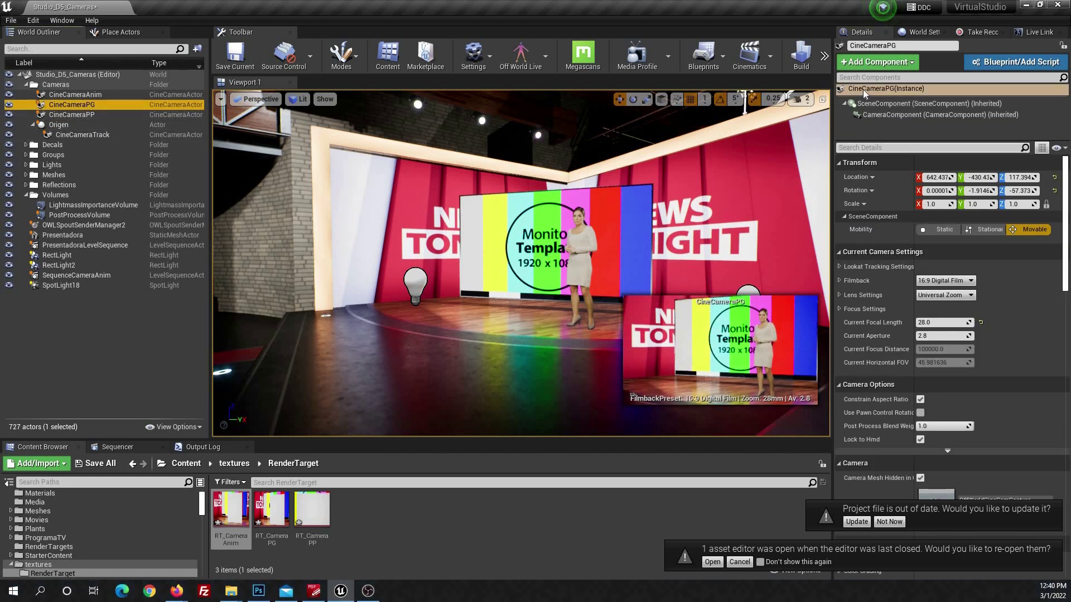
click(863, 62)
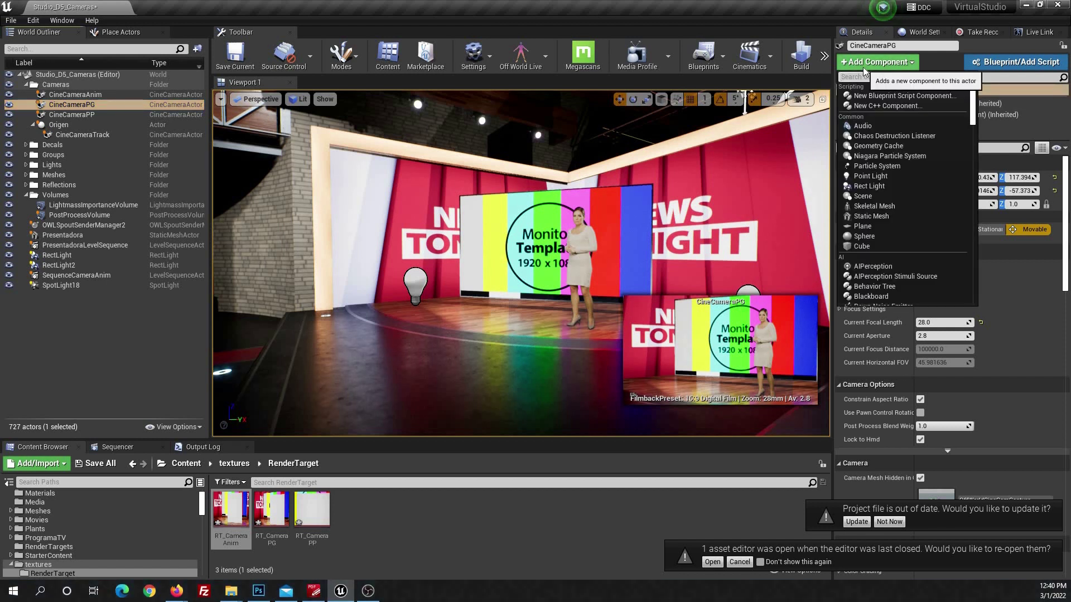
text(owl)
click(878, 106)
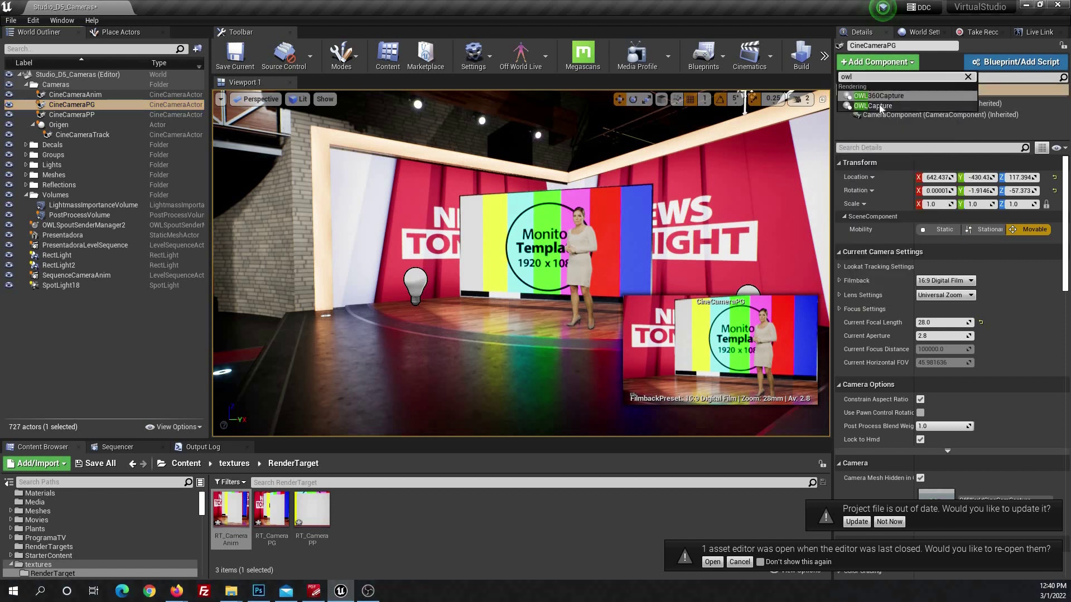
key(Return)
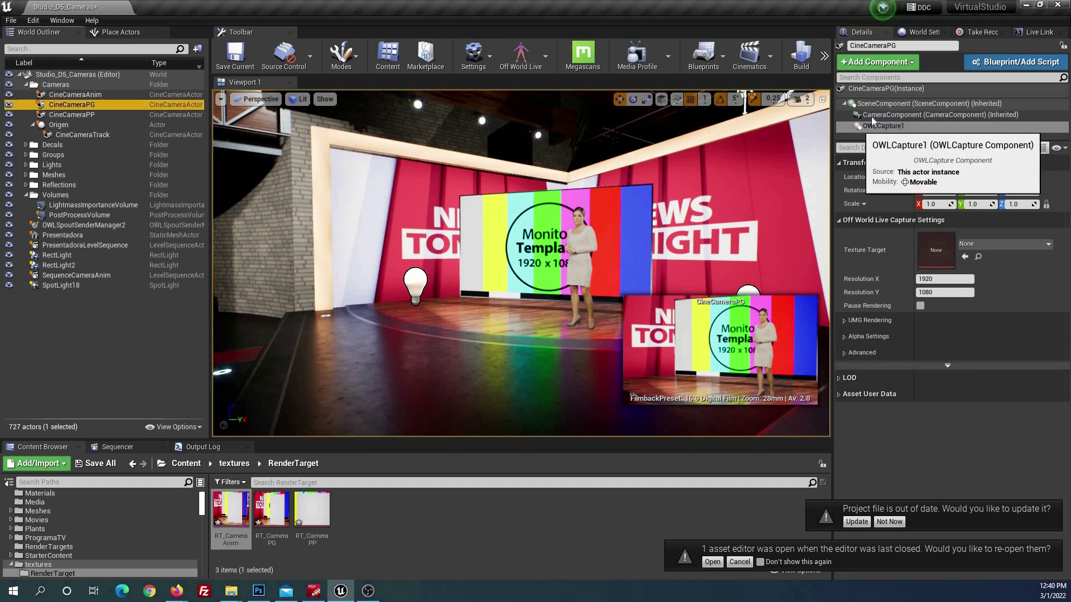
drag(871, 127, 872, 115)
Step: Save a new RT_CameraPG render target in RenderTargets as its texture target, then select CineCameraAnim
click(1000, 244)
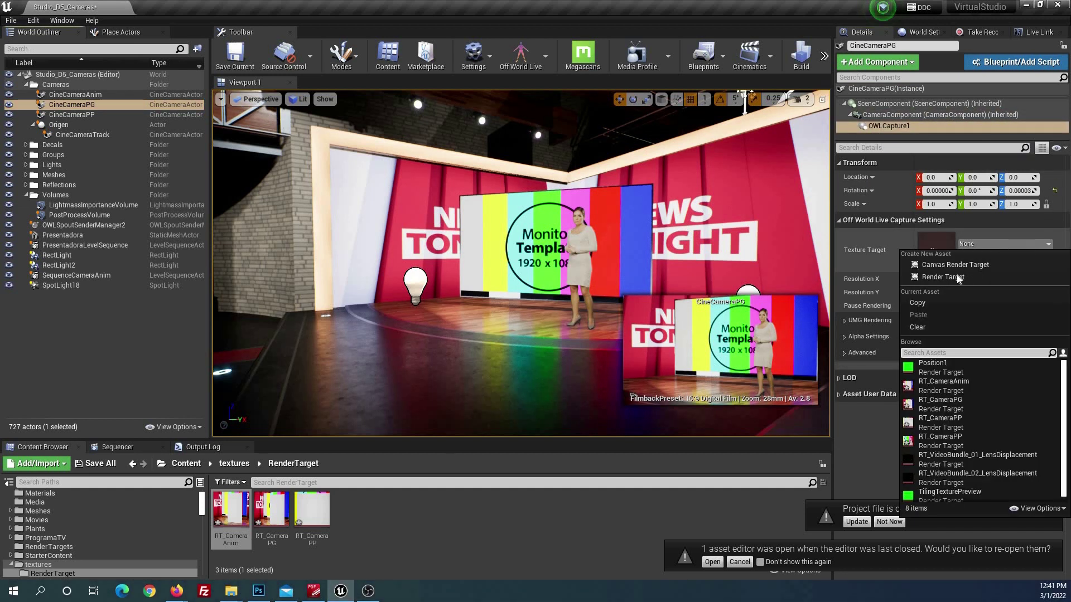
click(938, 292)
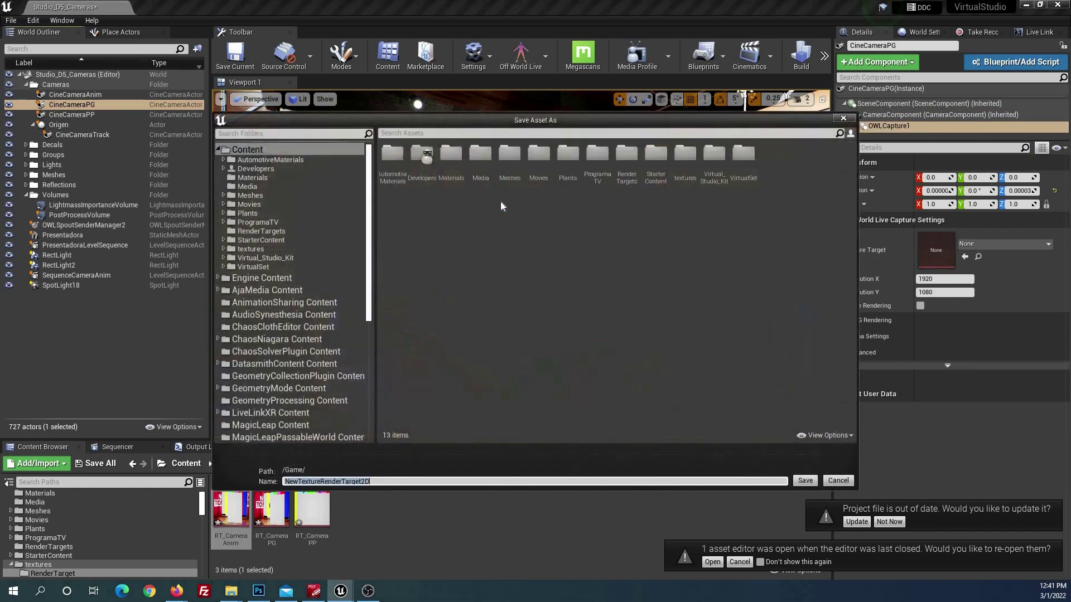
double_click(623, 162)
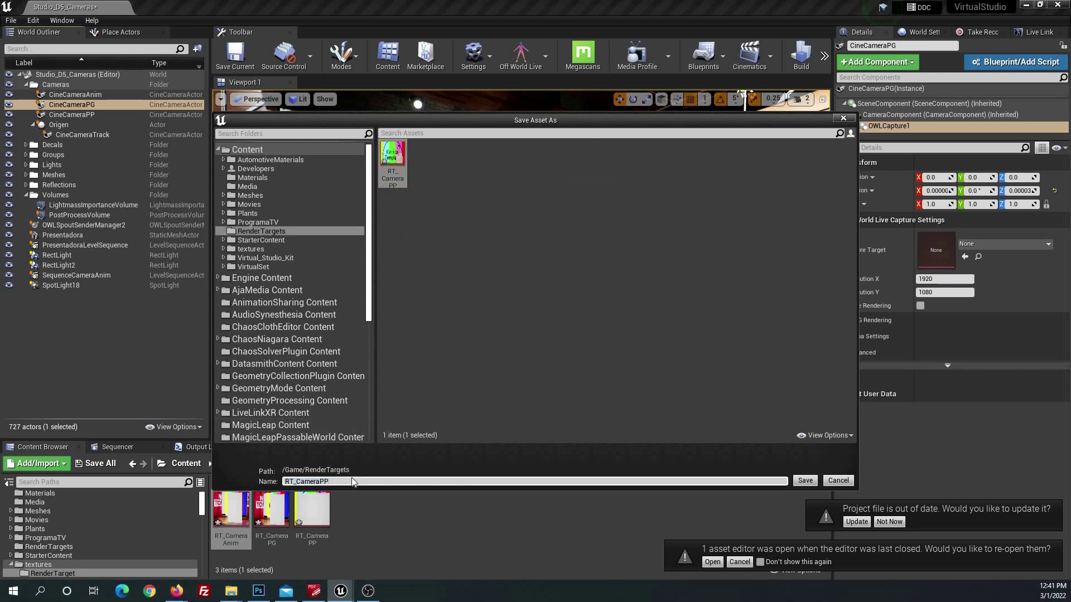
key(Return)
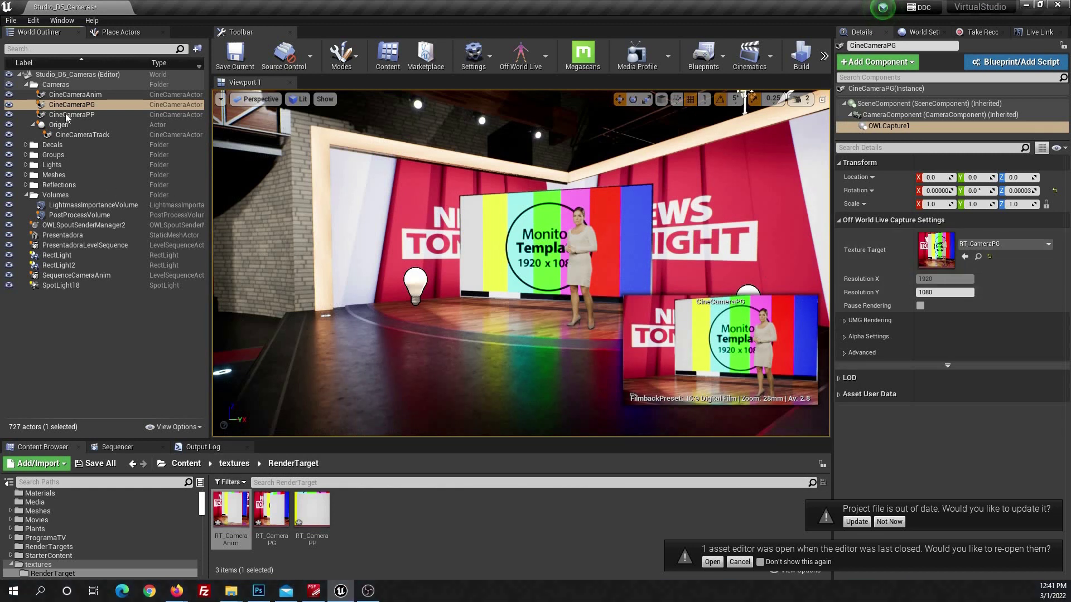
click(75, 94)
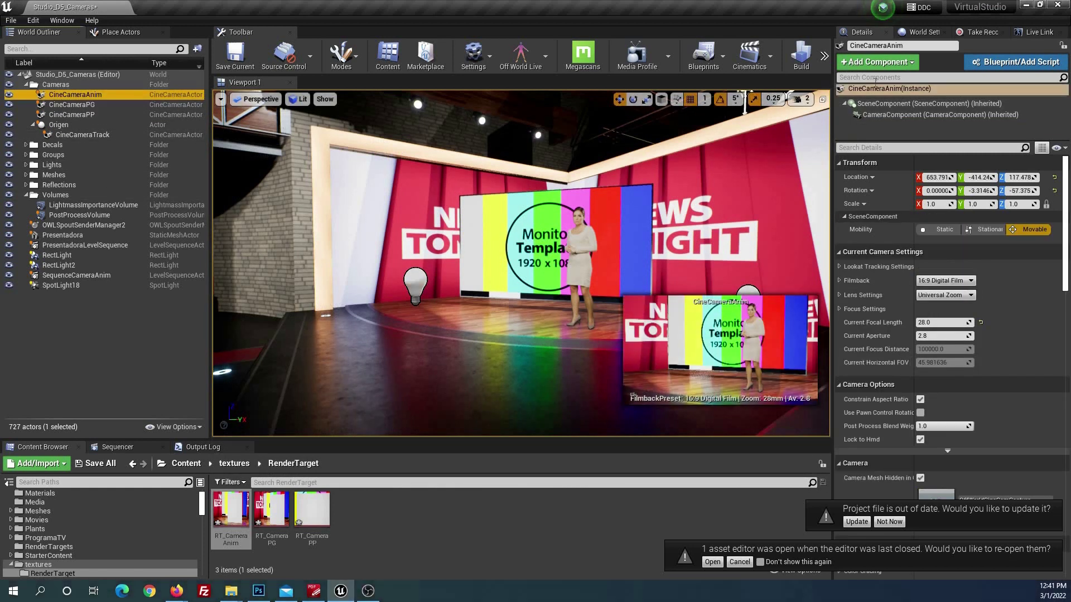
click(878, 62)
Step: Give CineCameraAnim an OWLCapture rendering to a new RT_CameraAnim target, then select OWLSpoutSenderManager2
text(owl)
click(872, 106)
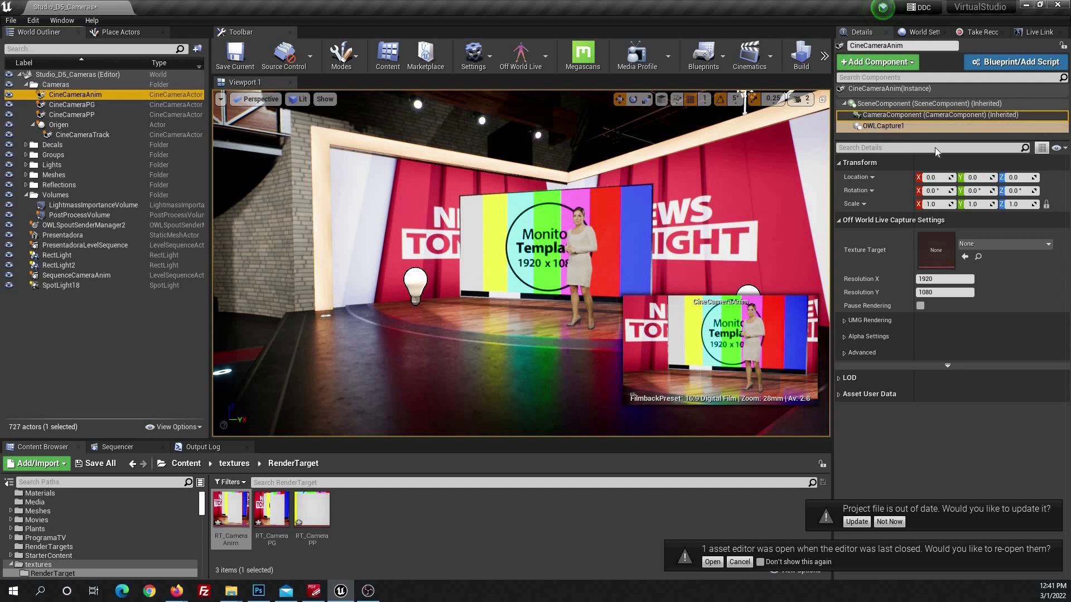
click(999, 244)
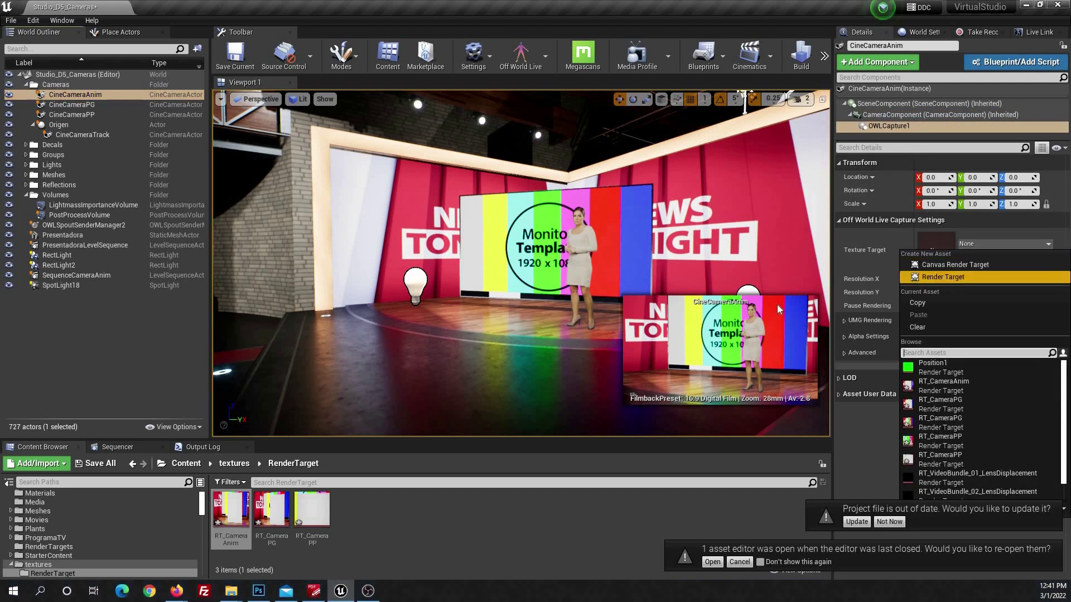
double_click(624, 162)
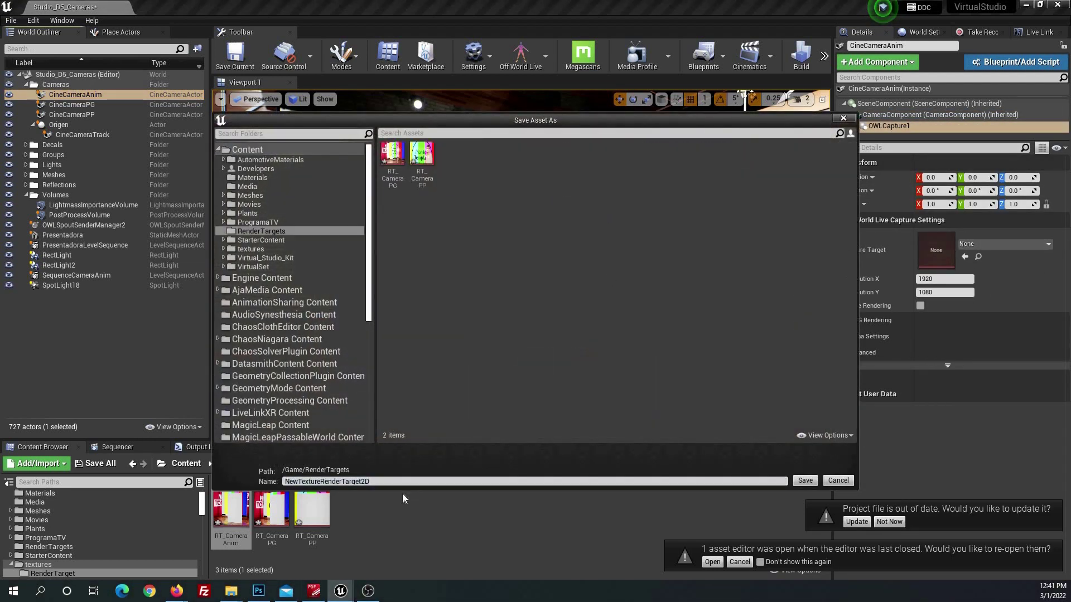
click(422, 161)
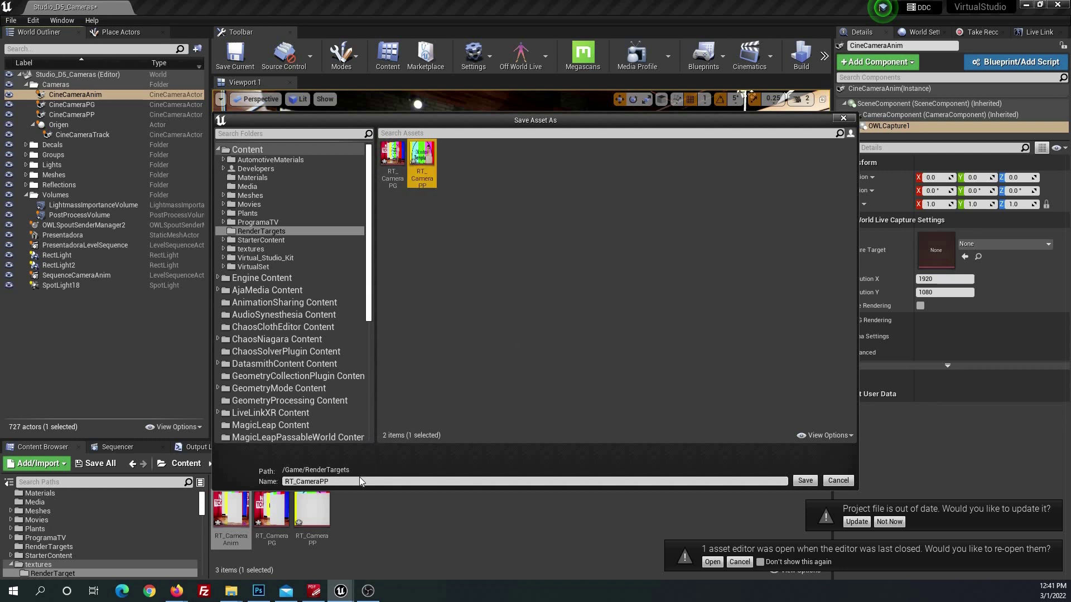
click(375, 481)
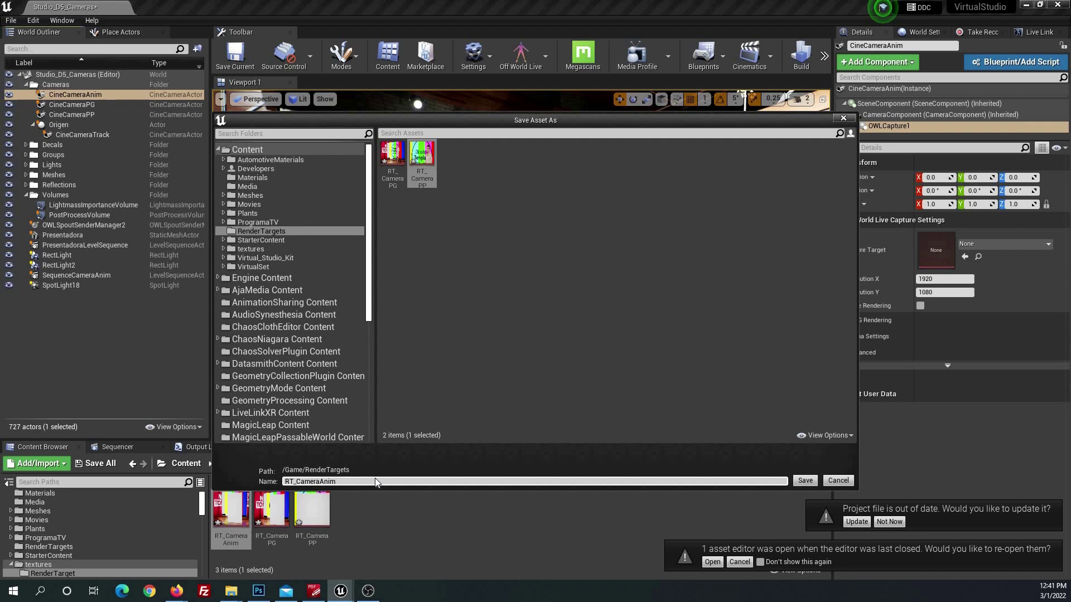
key(Return)
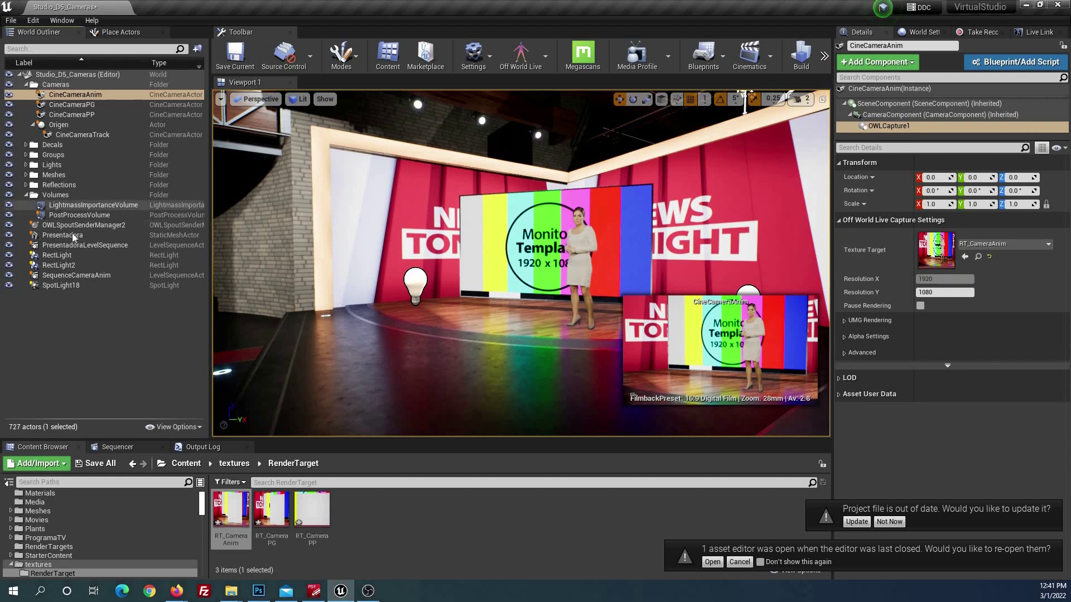
click(52, 226)
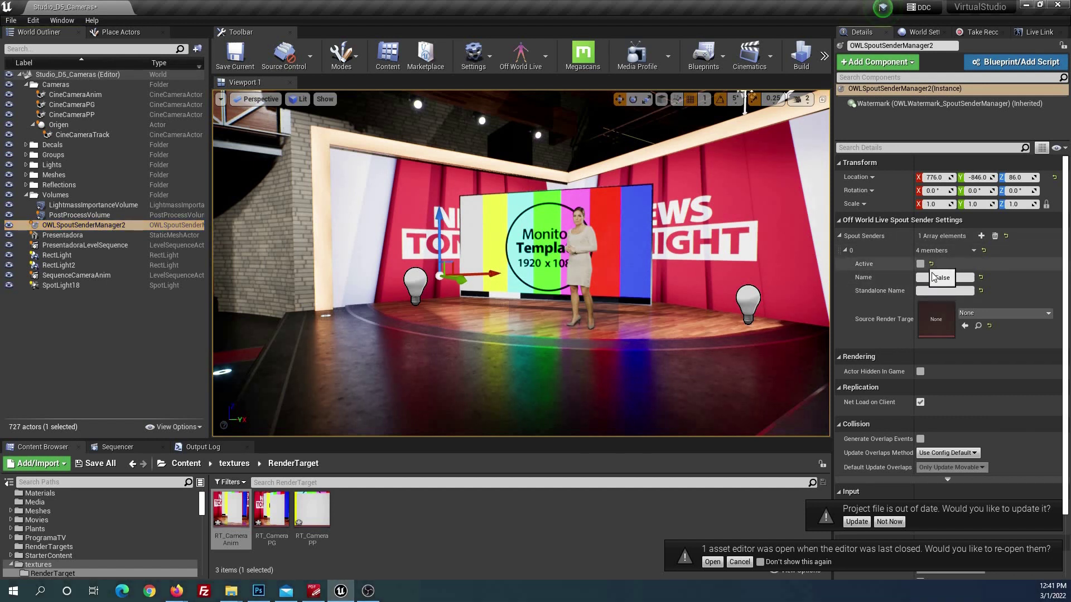
Step: Close the Source Render Target picker unchanged and Save All the Studio_D5_Cameras level and three RT_Camera assets
click(980, 313)
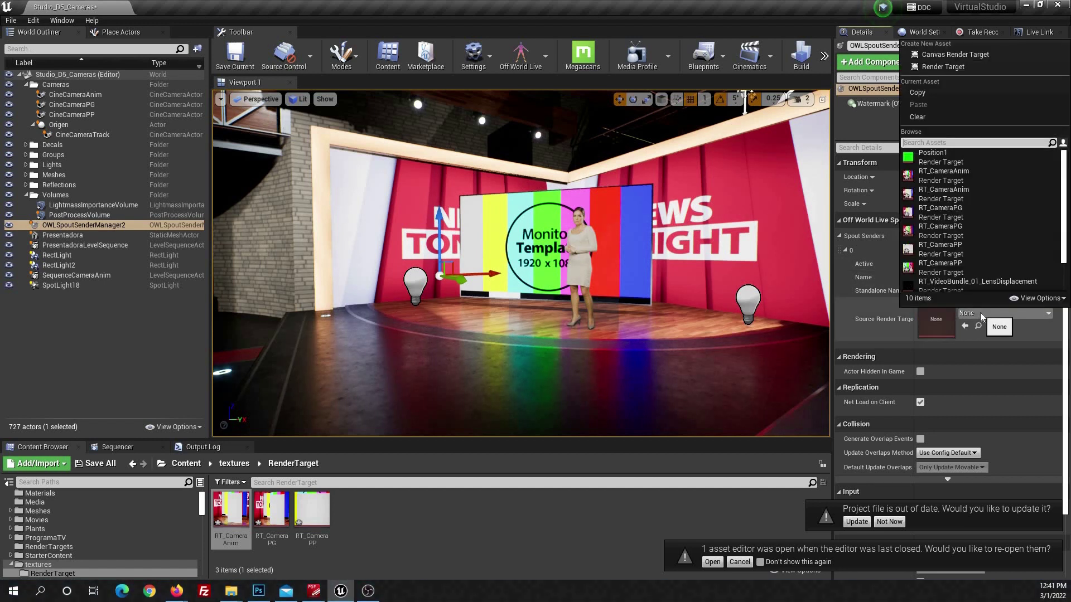
click(878, 347)
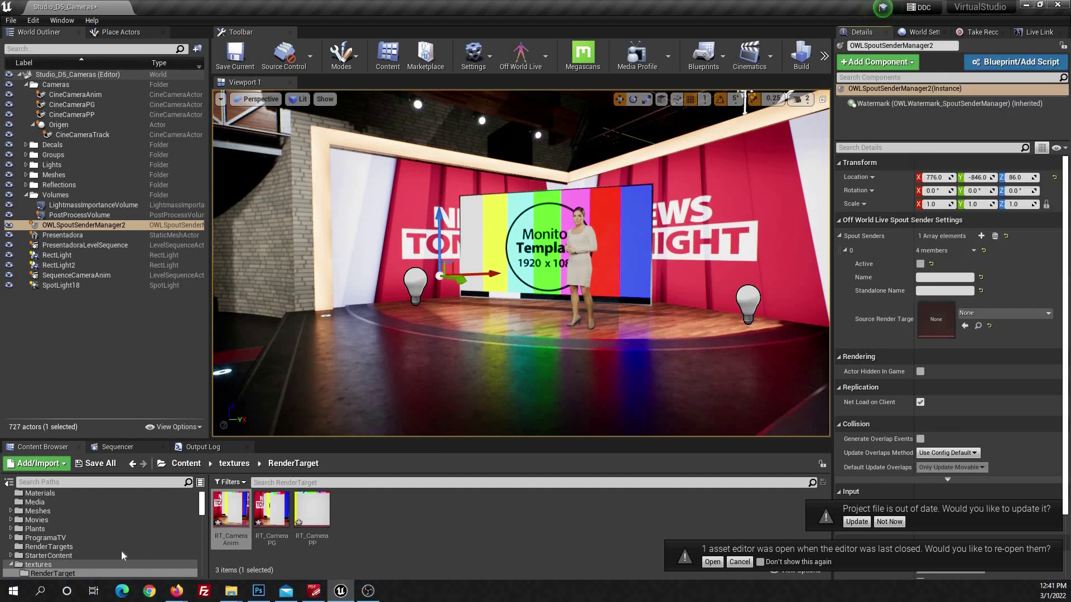
click(31, 547)
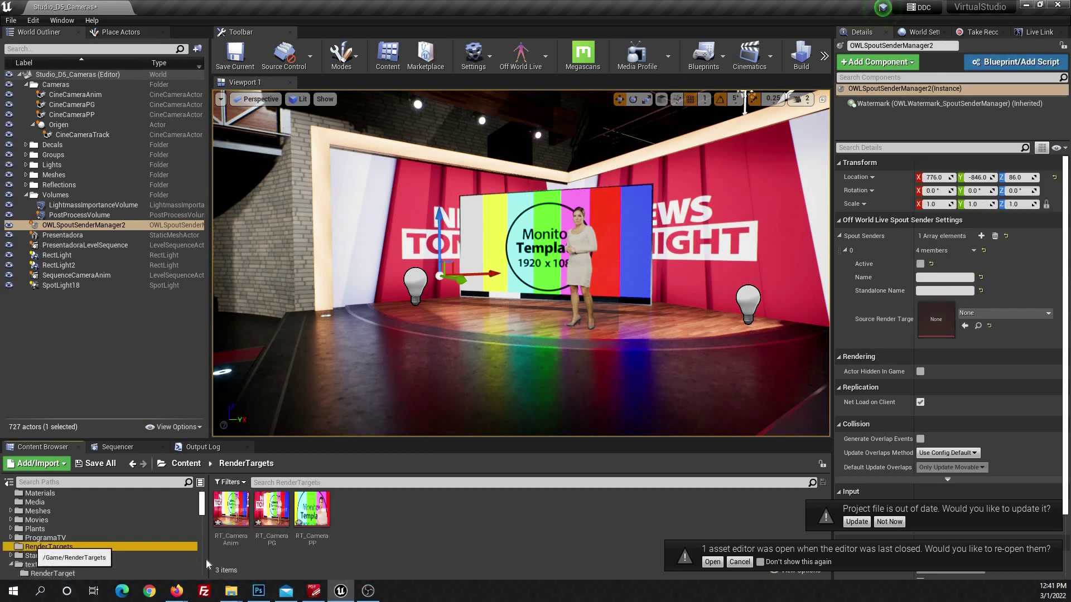
click(94, 464)
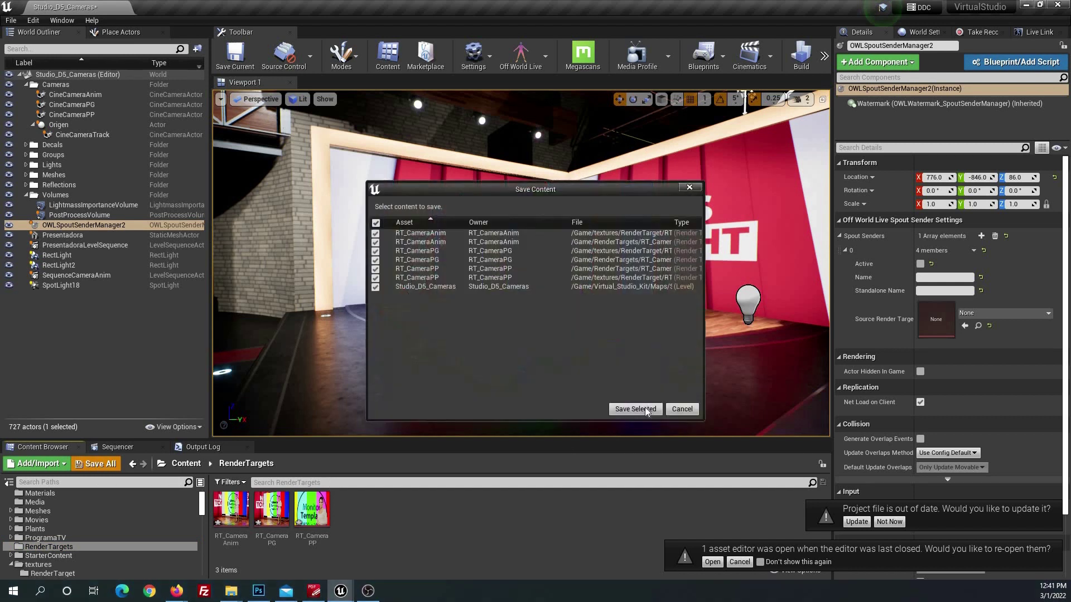
click(645, 407)
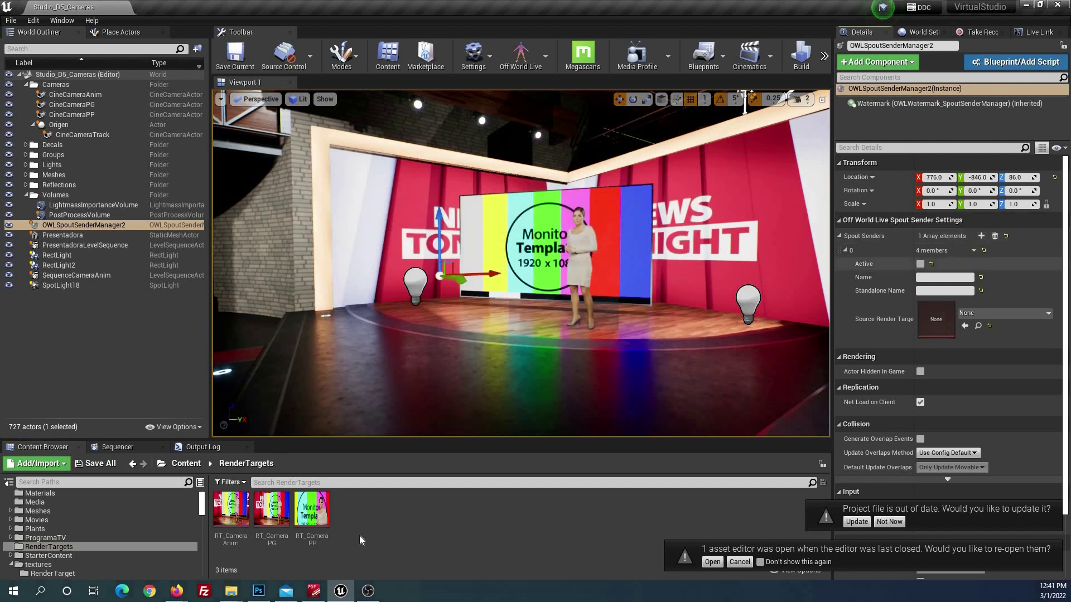
Step: Assign RT_CameraPP as the first sender's source, name it CameraPP, and tick Active
drag(312, 509, 942, 318)
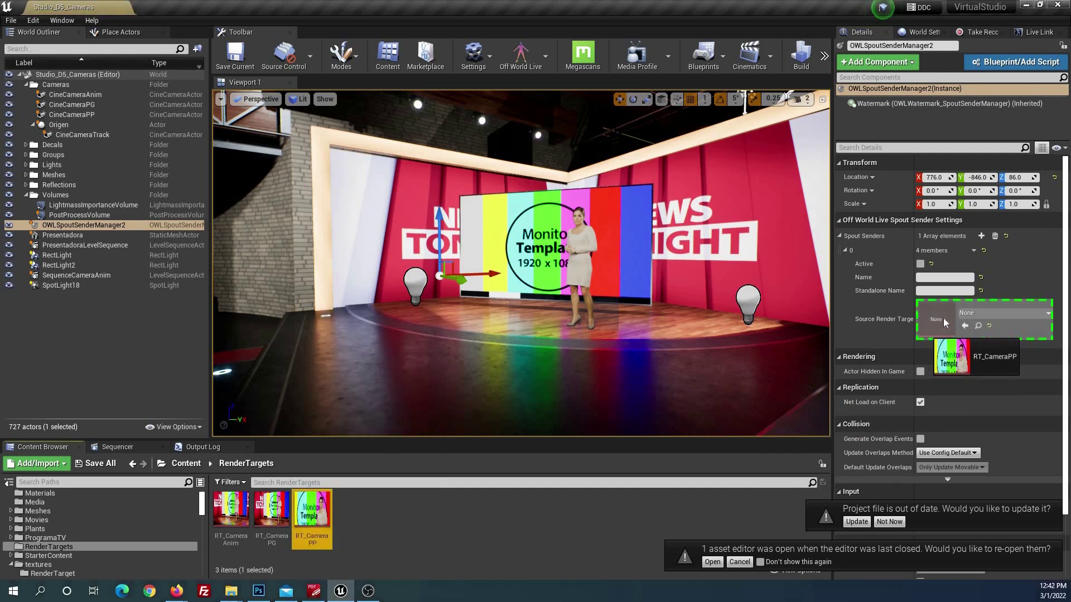
click(939, 277)
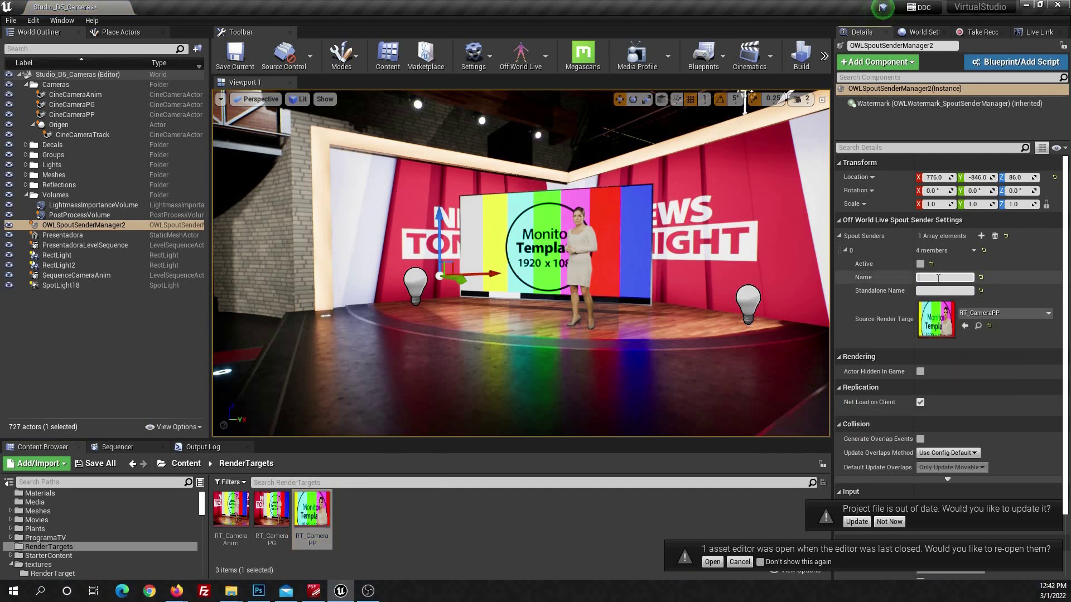
text(Camera)
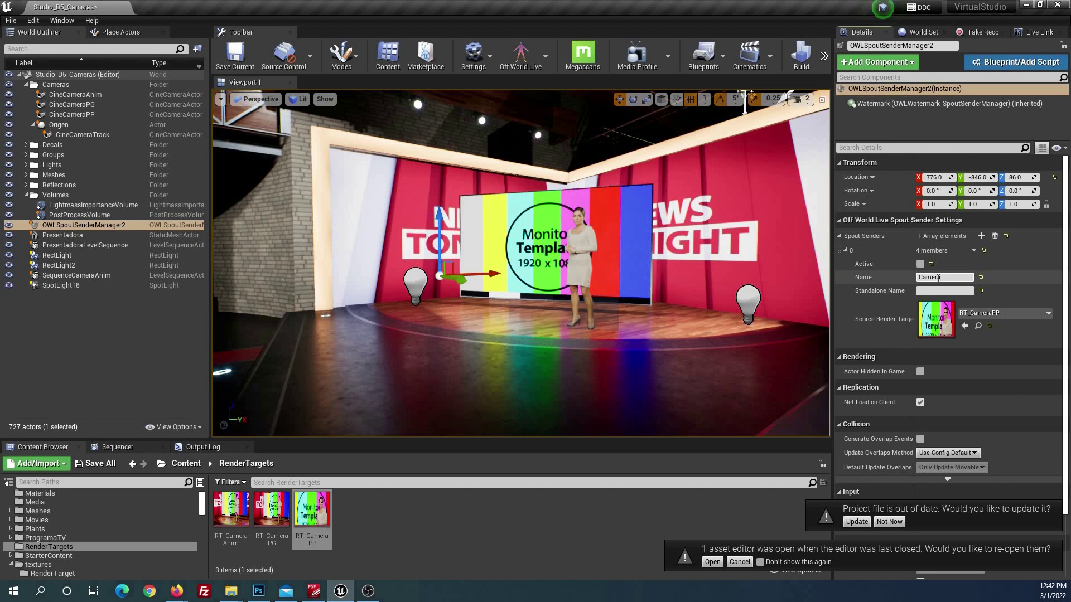
text(PP)
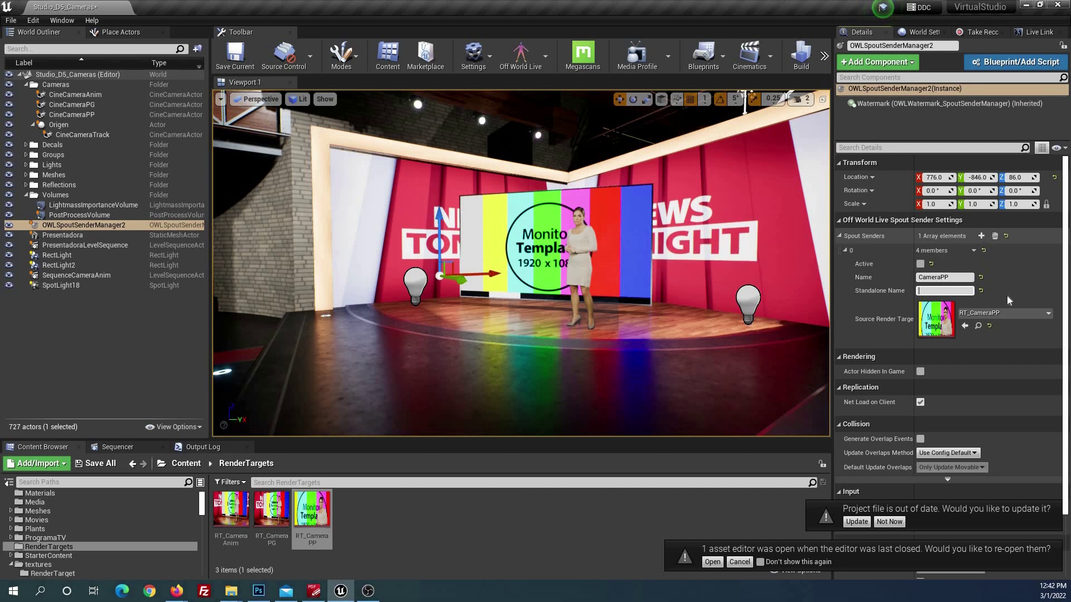
key(Return)
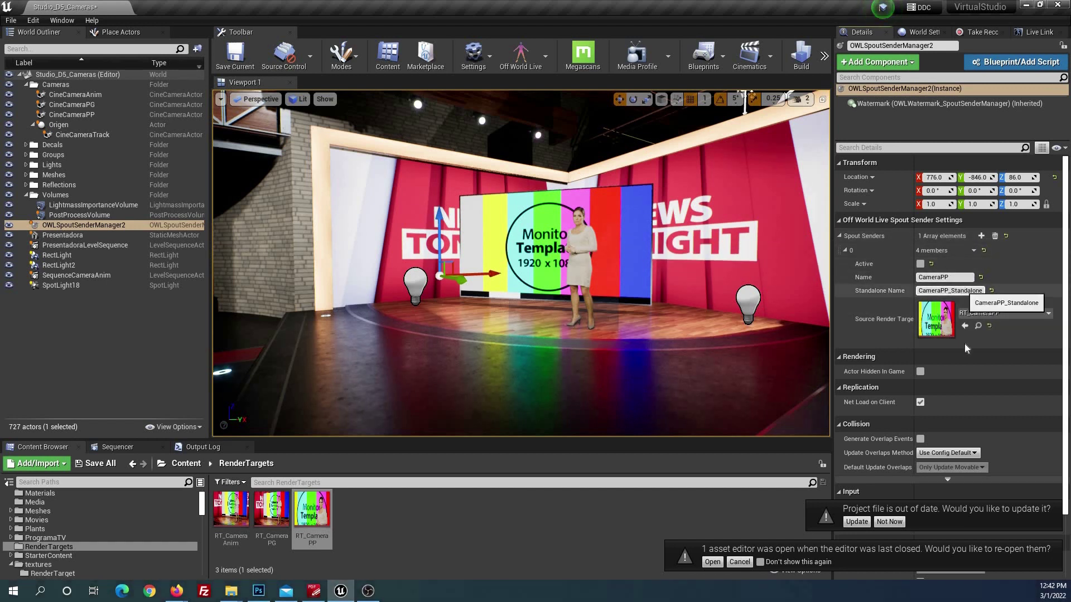
click(920, 264)
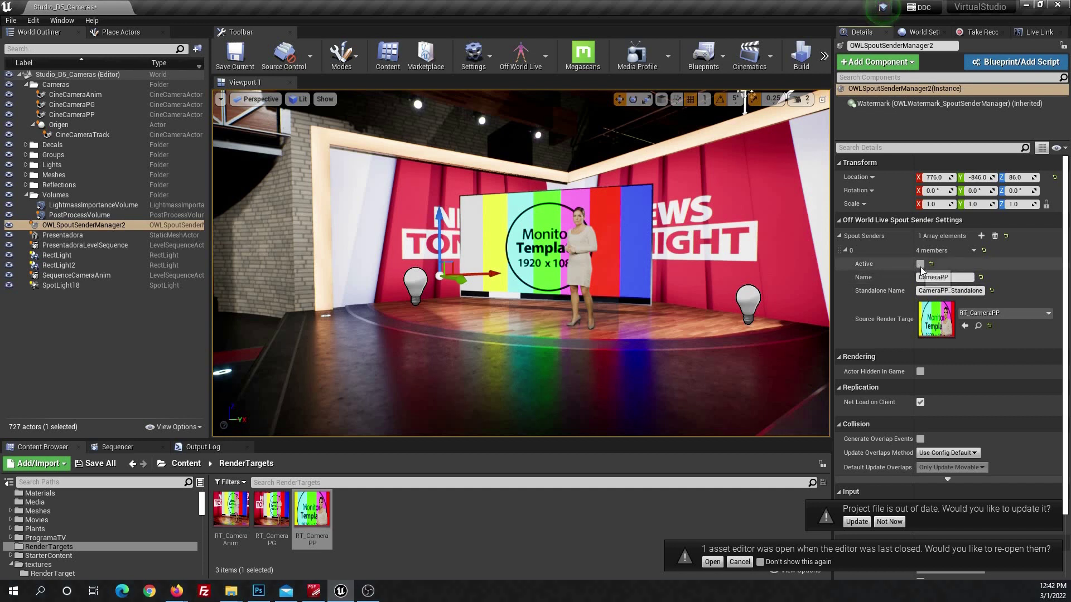
Step: Add Spout sender element 1 sourcing RT_CameraPG, name it CameraPG, and tick Active
click(982, 236)
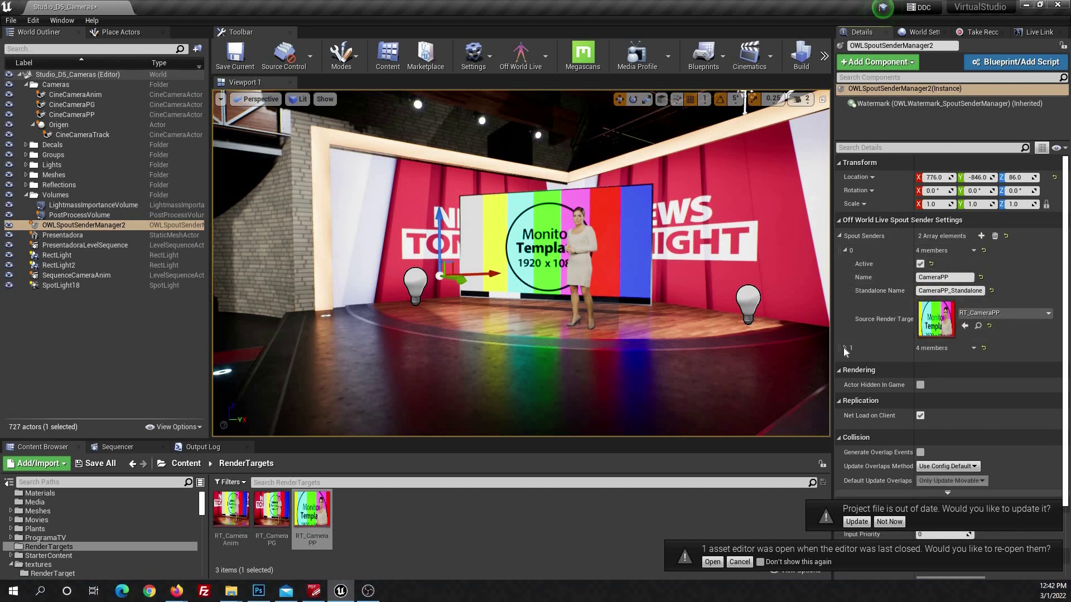
click(845, 348)
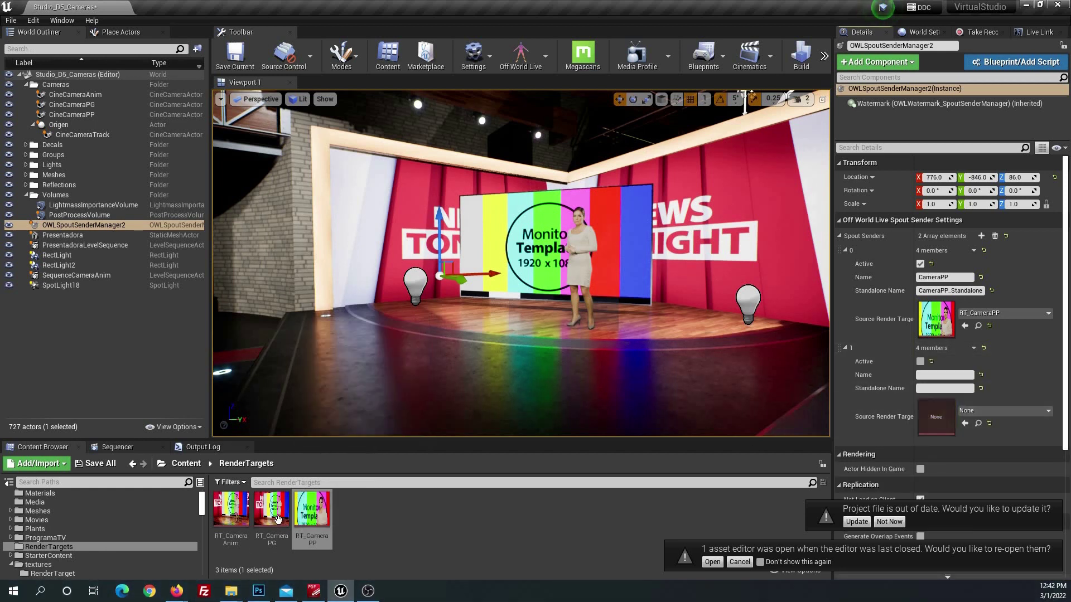
drag(278, 520, 936, 416)
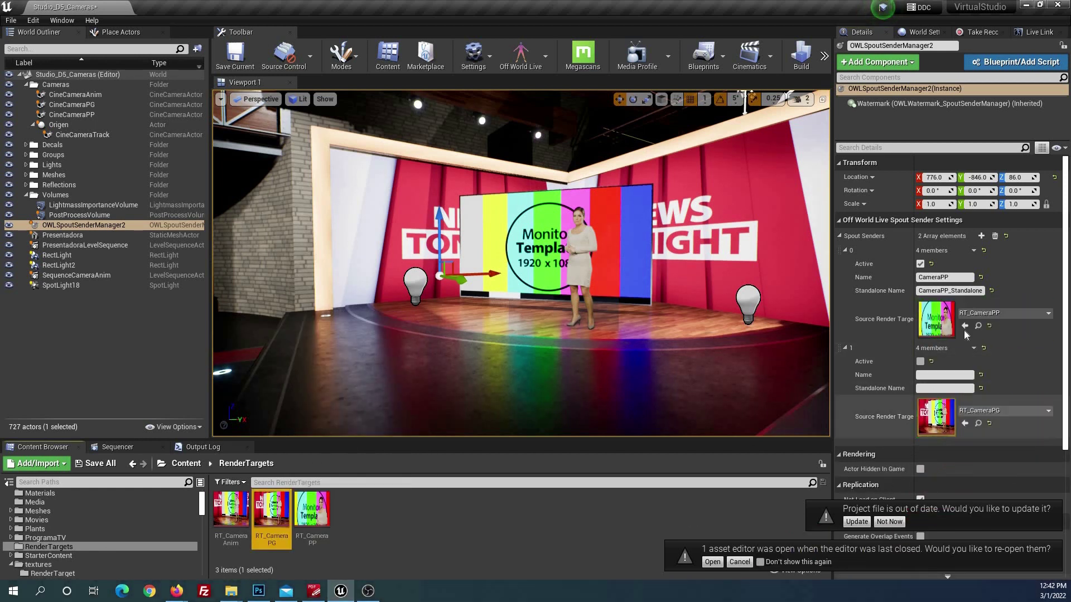
click(942, 277)
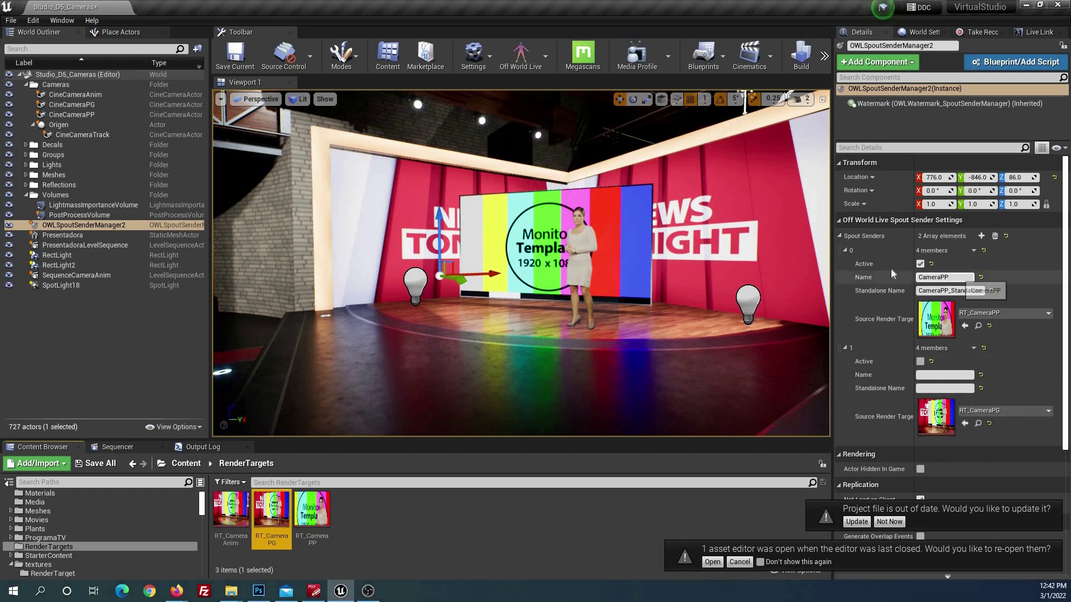
key(ctrl+c)
click(945, 375)
key(ctrl+v)
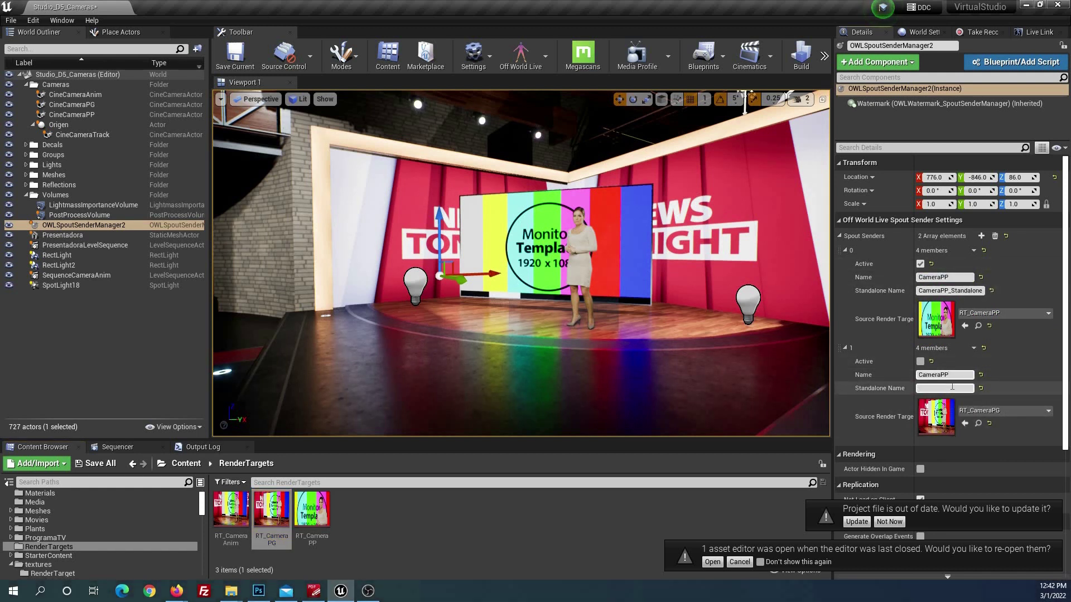
text(G)
key(Return)
text(CameraPG_Standalone)
click(920, 361)
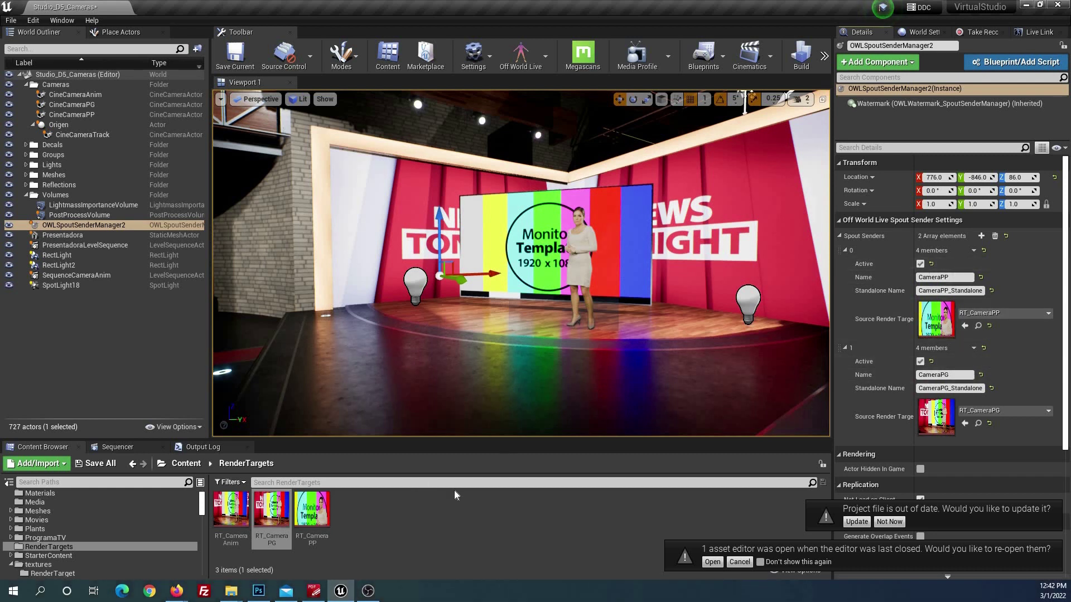
Step: Add Spout sender element 2 and assign RT_CameraAnim as its source render target
click(981, 236)
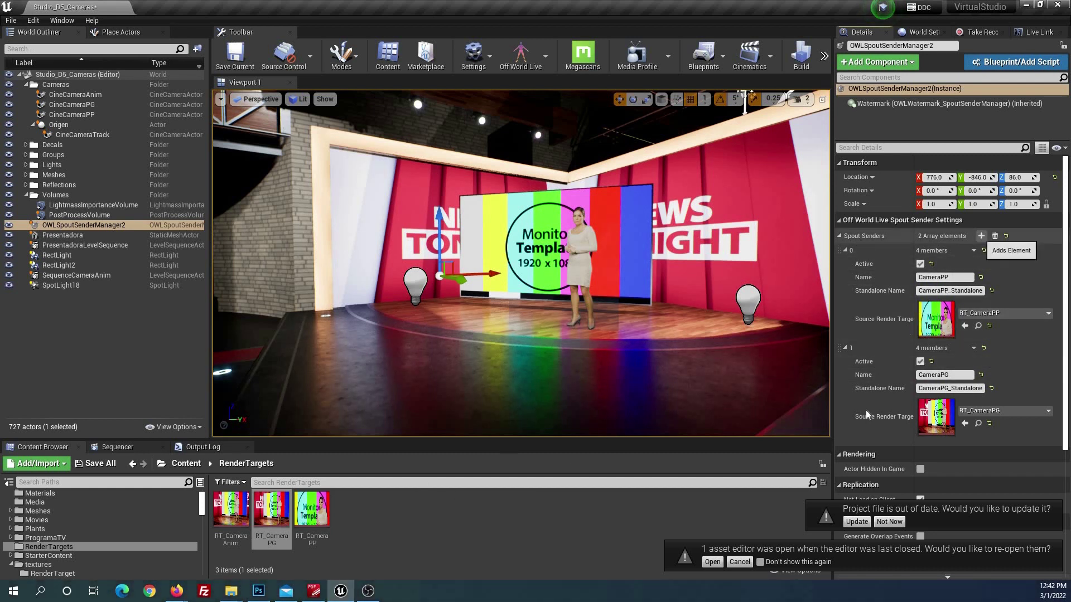
scroll(861, 403, down, 1)
click(845, 411)
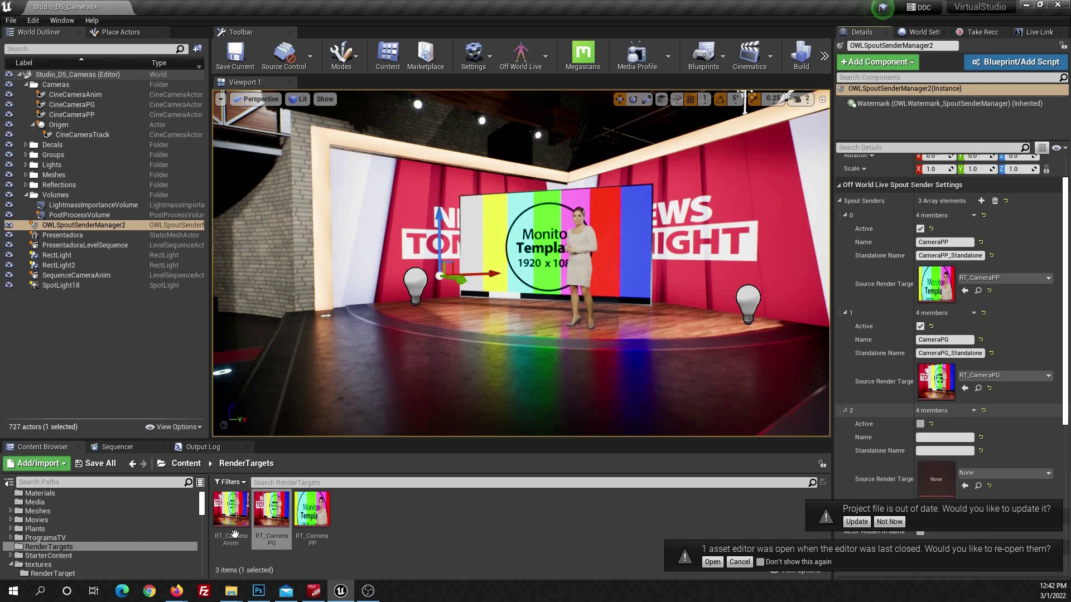
click(231, 509)
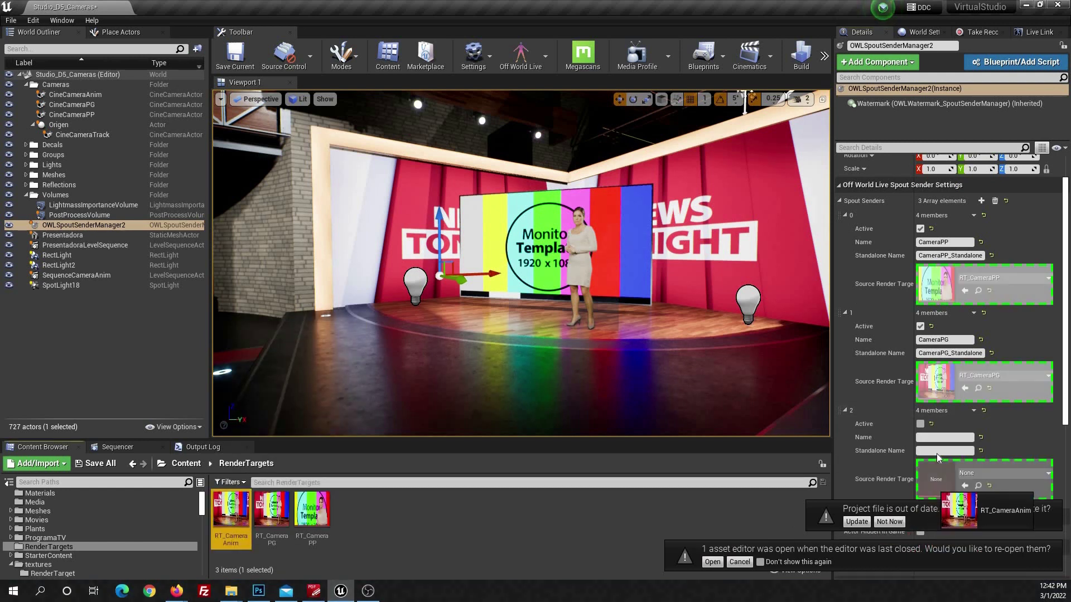
drag(910, 519, 937, 480)
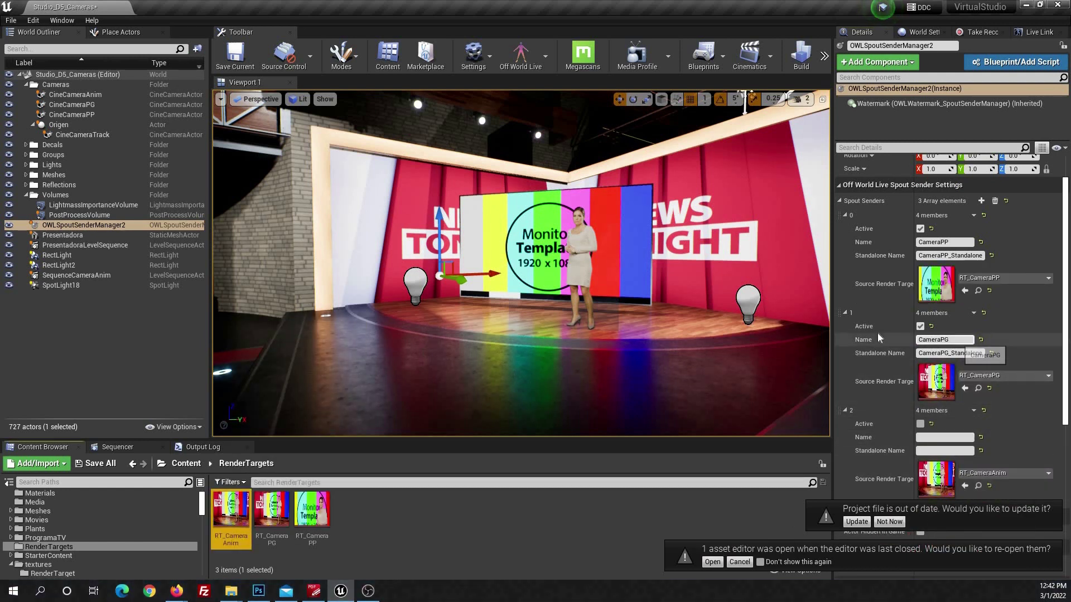
Step: Name the third sender CameraAnim, tick Active, and switch to OBS
click(945, 340)
key(ctrl+c)
click(952, 438)
key(ctrl+v)
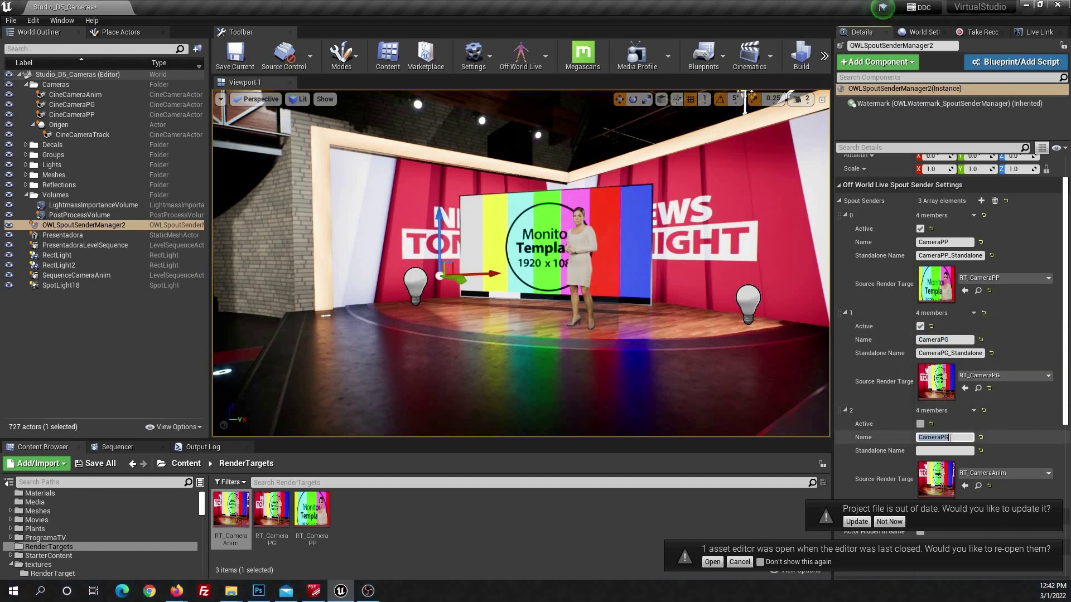
text(C)
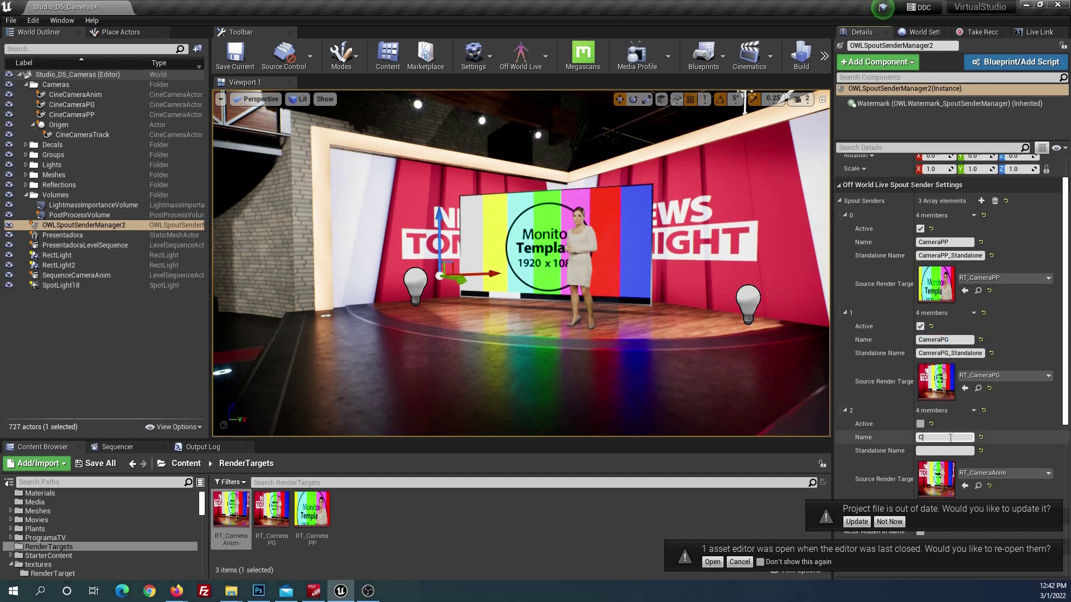
text(ameraAnim)
key(Return)
click(921, 424)
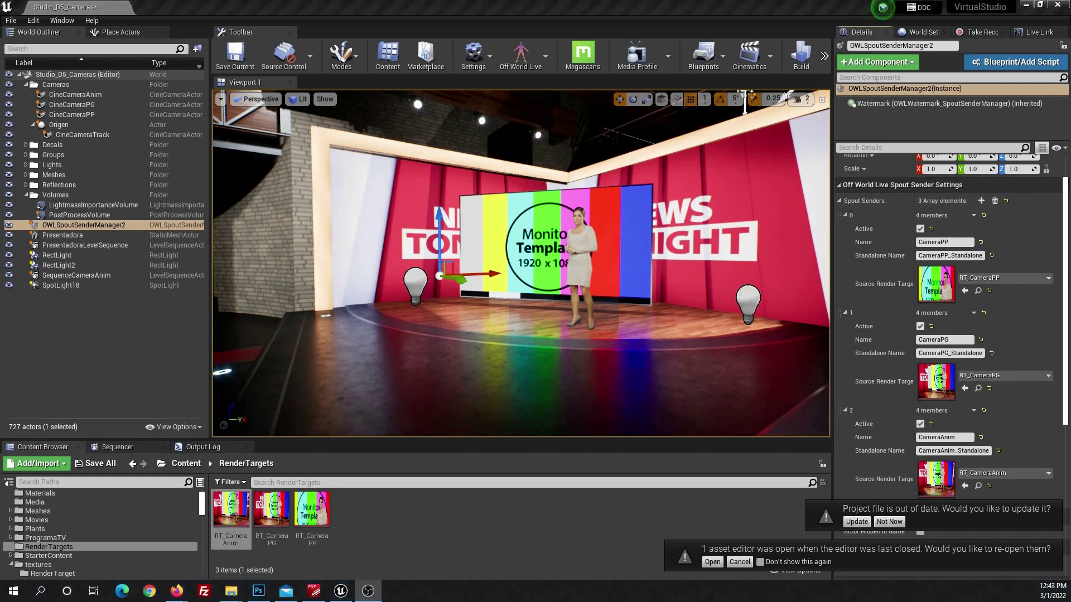
click(368, 590)
Step: Delete the Display Capture source from the OBS scene, leaving only Audio Input Capture
mouse_move(851, 98)
mouse_down()
mouse_move(657, 108)
mouse_move(718, 126)
mouse_up()
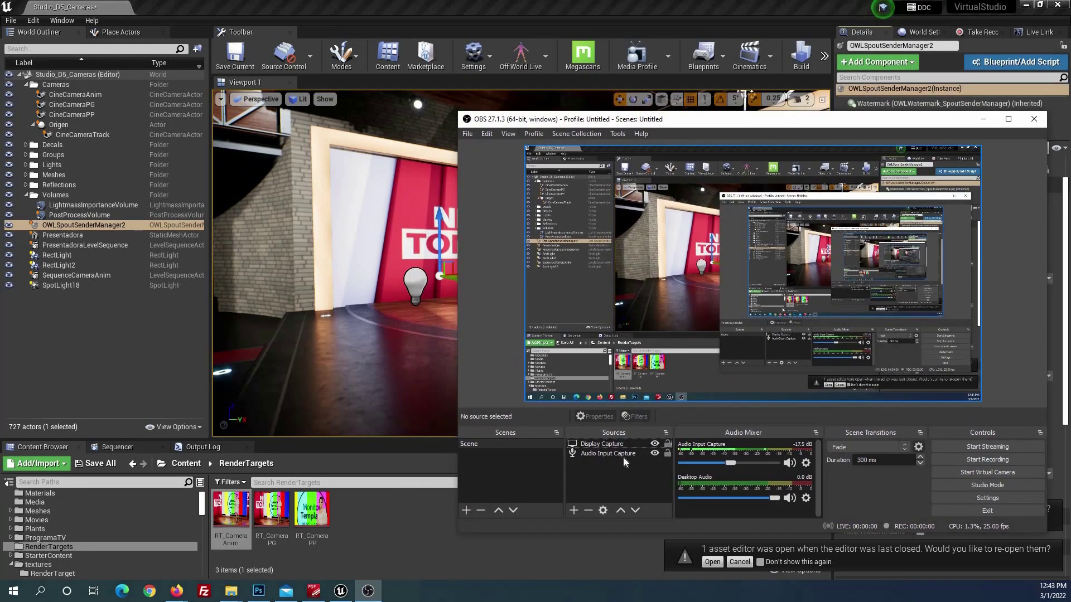
click(602, 444)
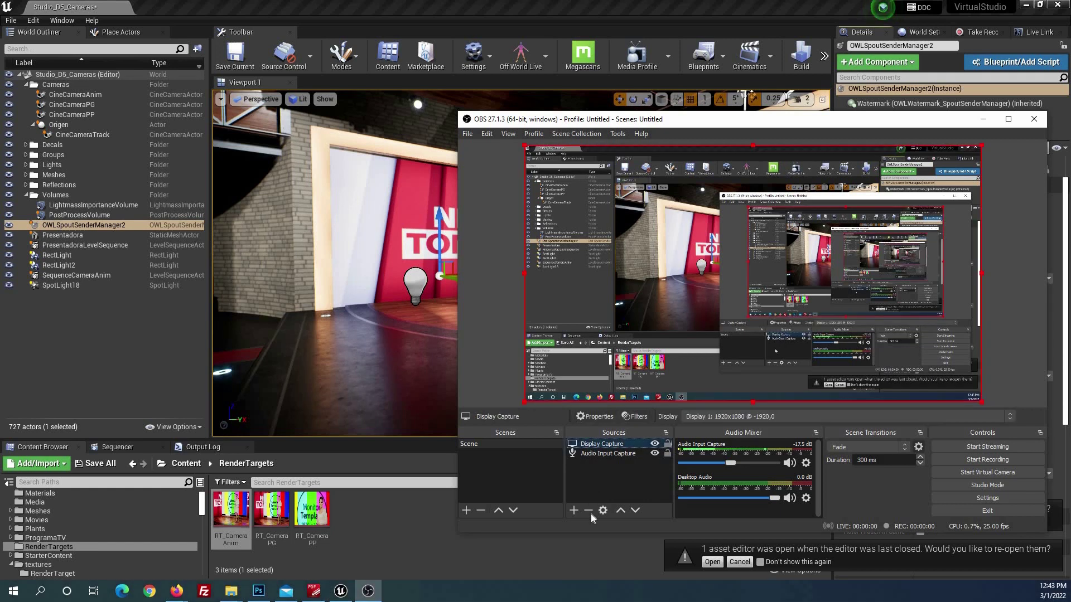
click(793, 342)
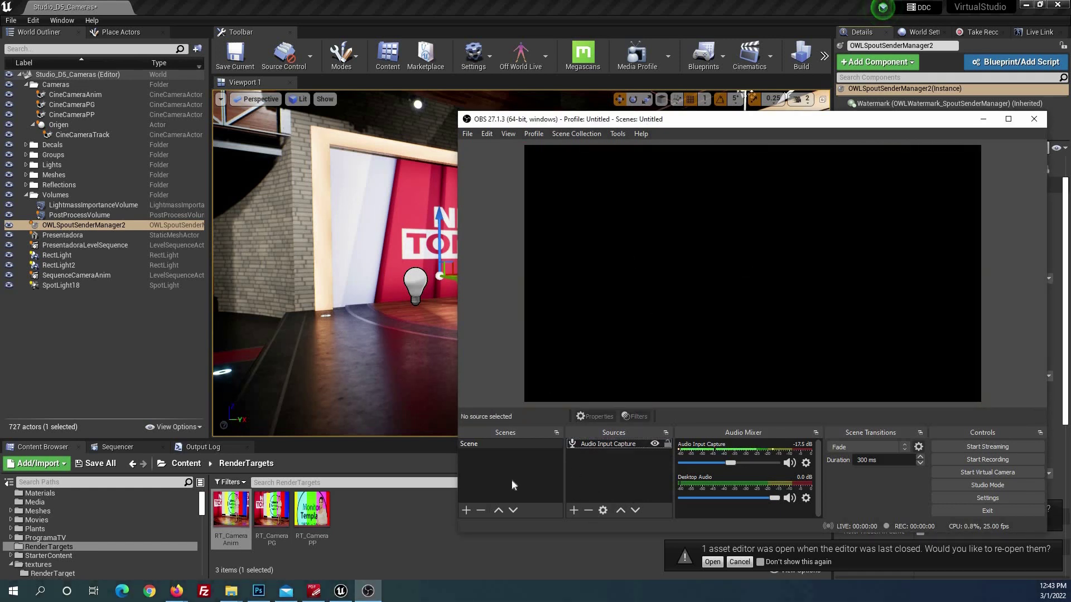
click(573, 511)
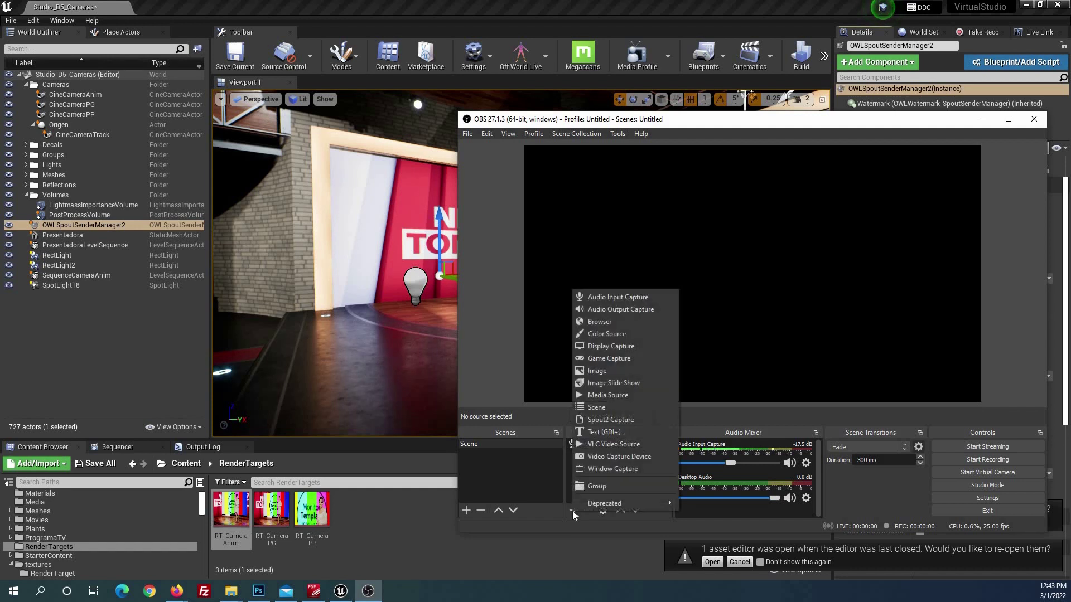
Step: Add a Spout2 Capture source with its default name and rearrange windows to see Unreal's sender settings
click(617, 420)
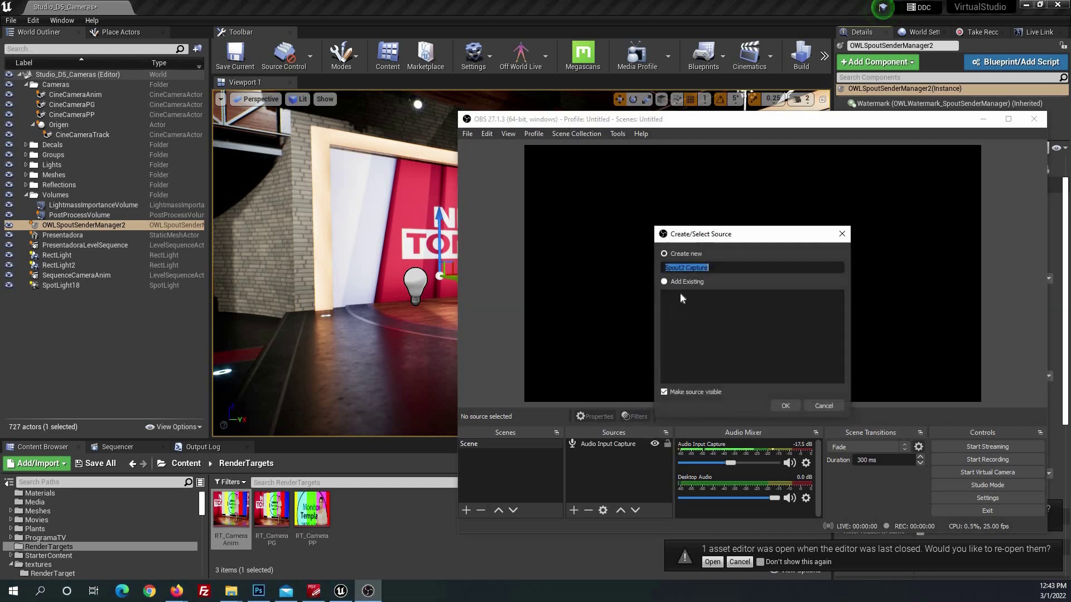
click(786, 405)
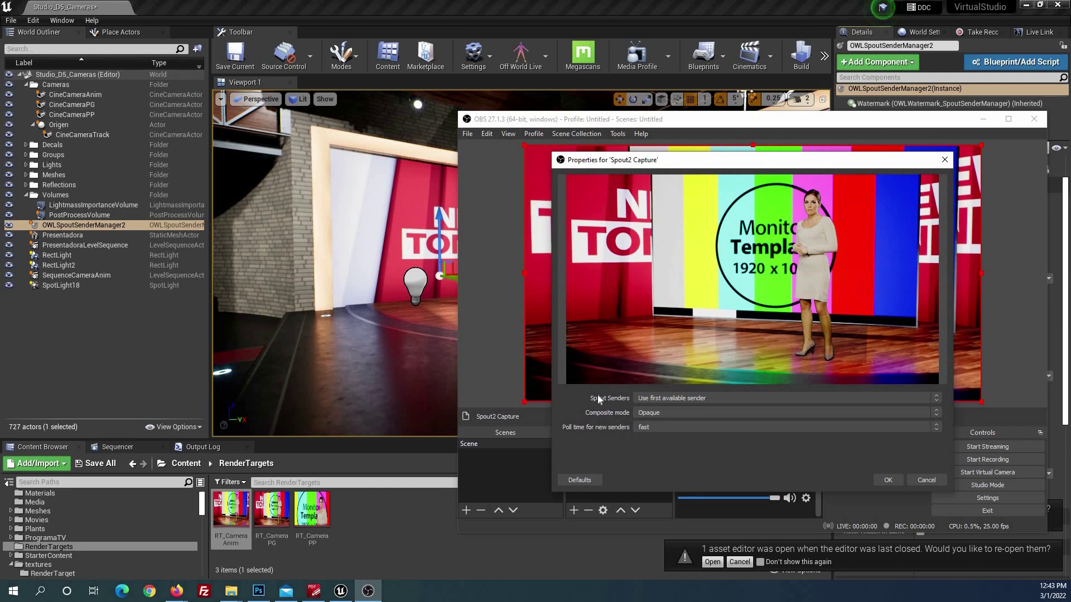
click(661, 399)
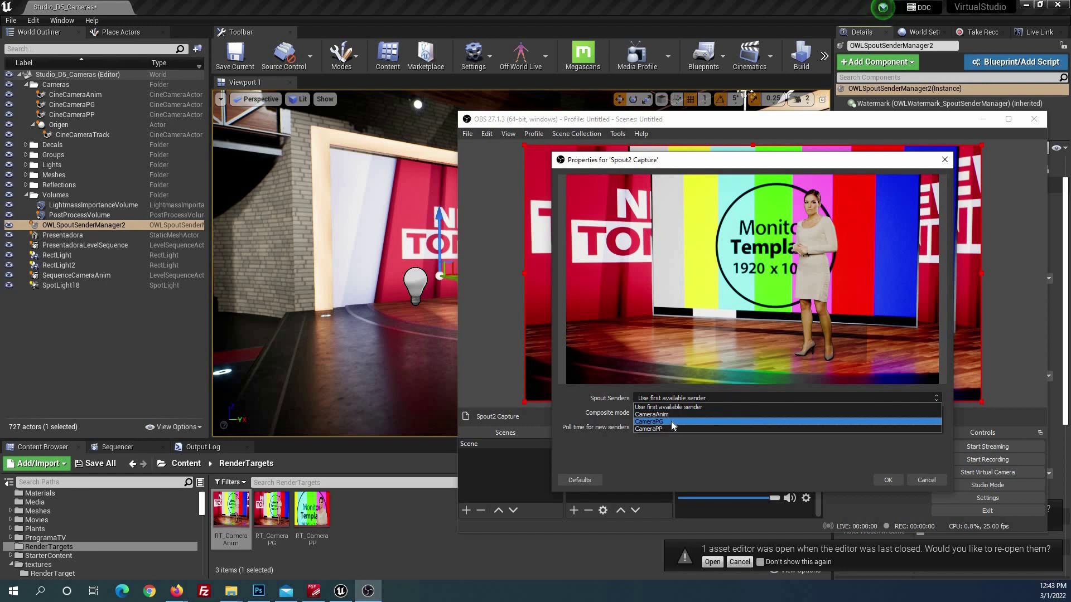
click(707, 199)
drag(707, 160, 582, 204)
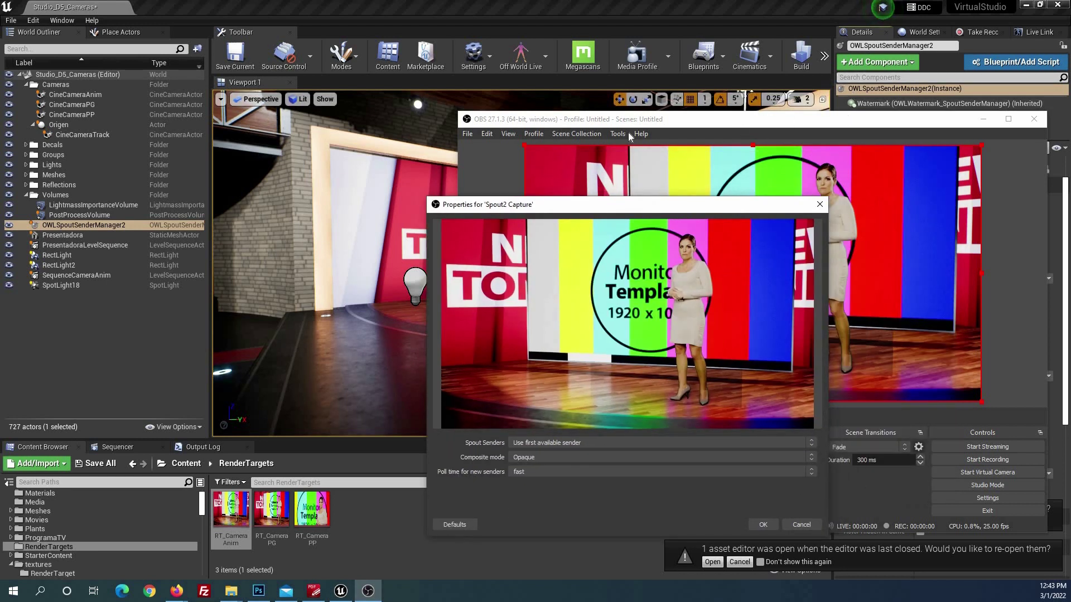
drag(630, 119, 415, 129)
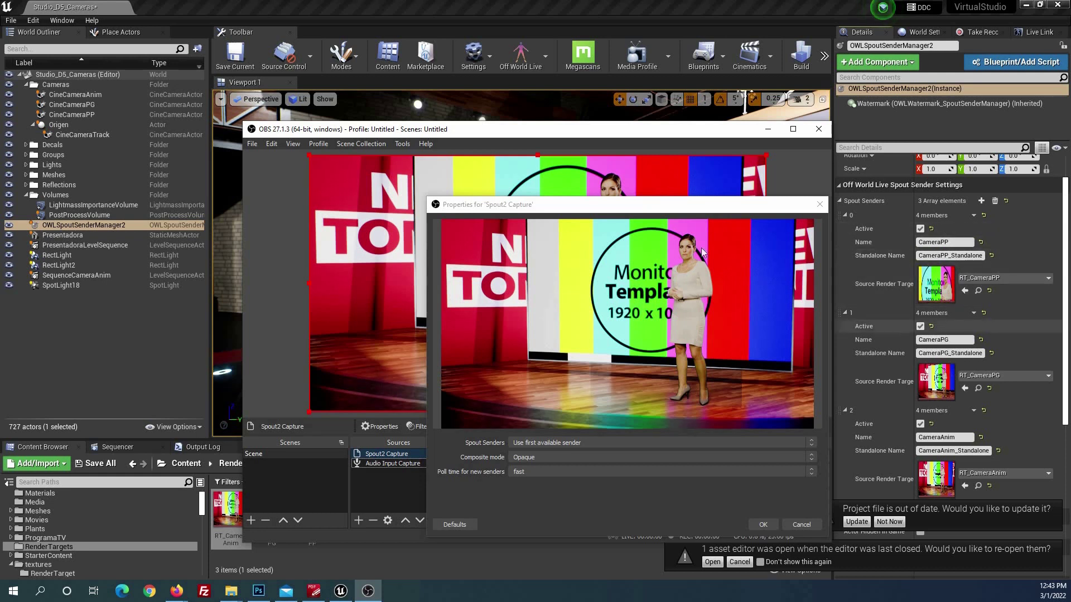
drag(698, 204, 861, 134)
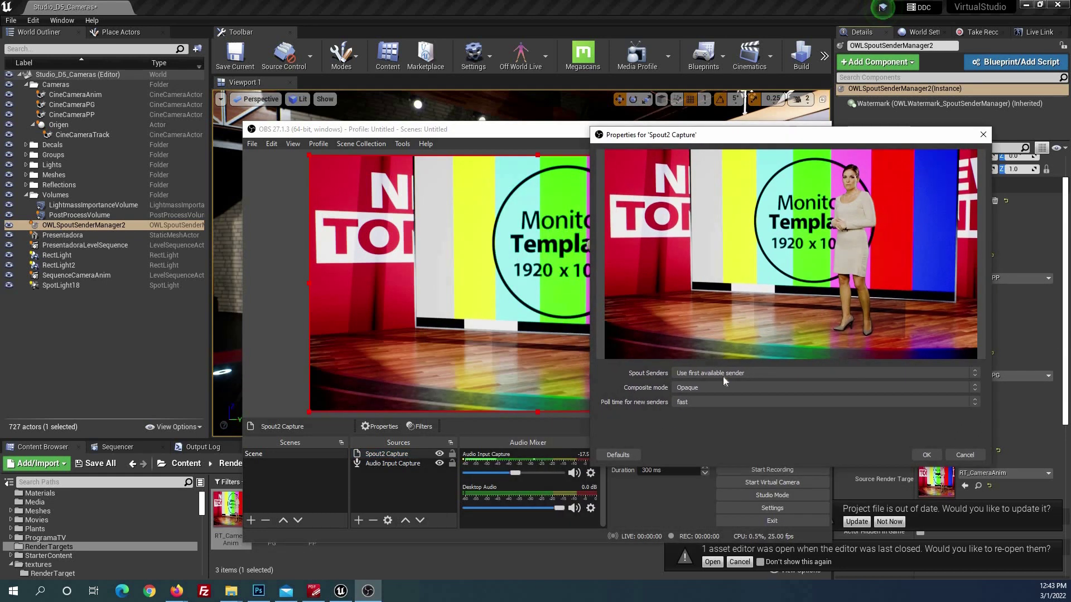
Step: Set the Spout2 Capture source's sender to CameraPP and reposition the OBS window
click(711, 373)
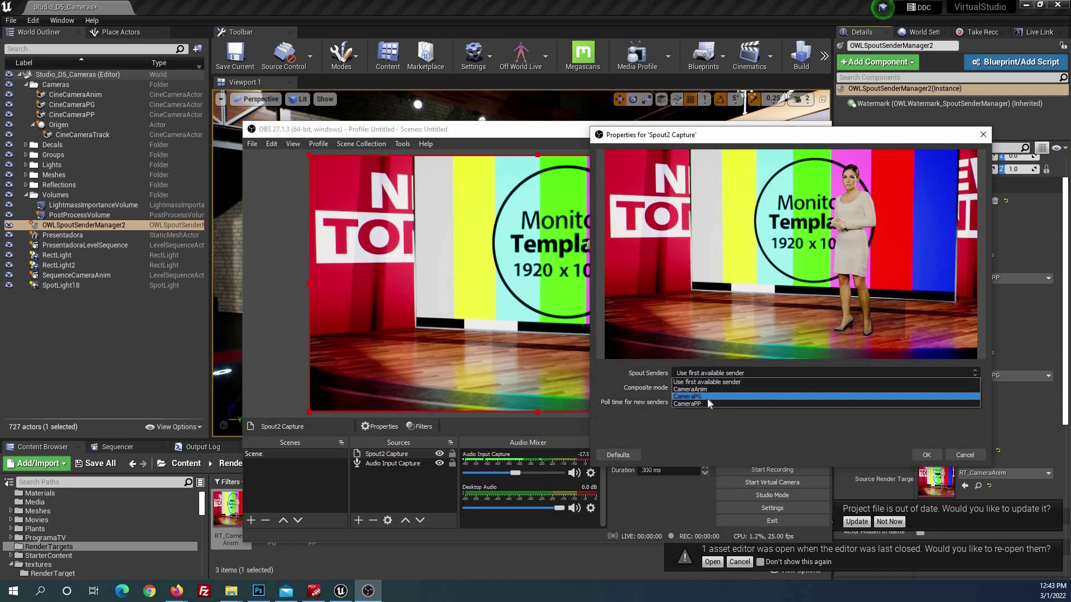
click(708, 402)
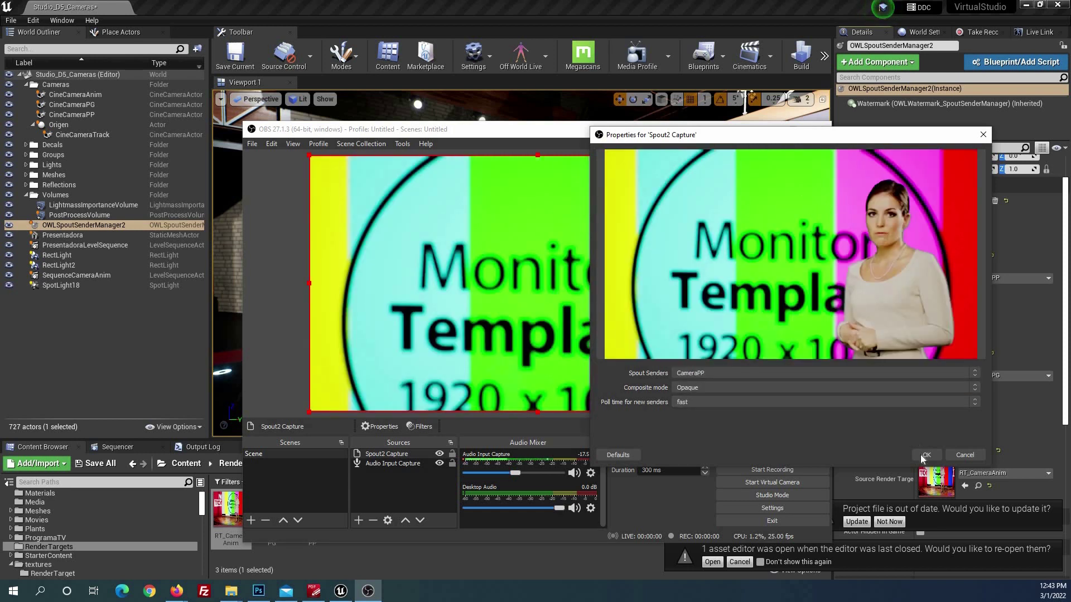
click(921, 455)
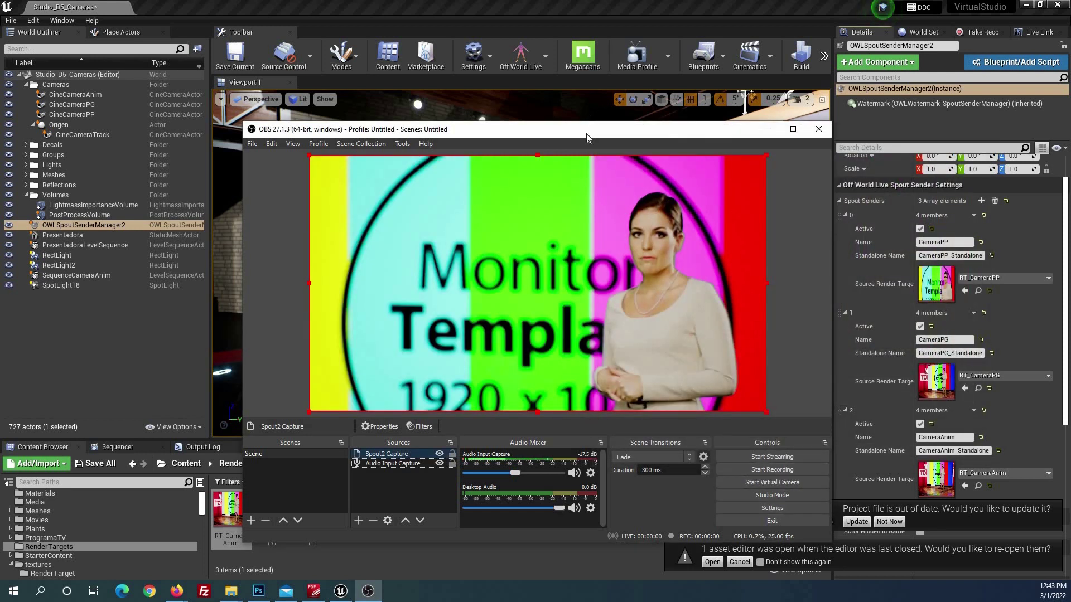
drag(587, 133, 741, 180)
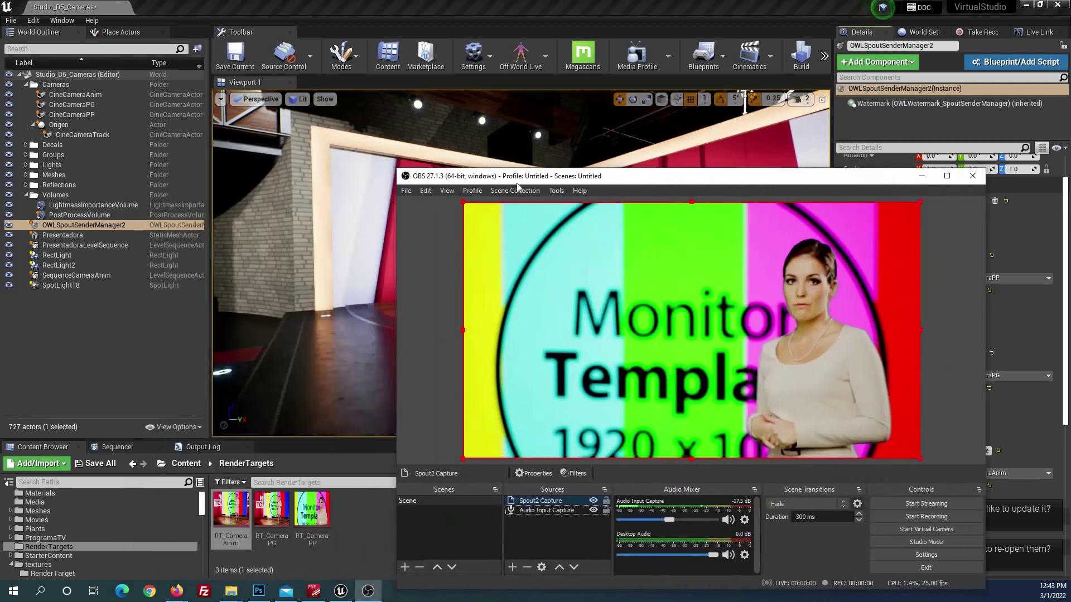
drag(518, 186, 545, 185)
Step: Play the Studio_D5_Cameras level in the editor, then release the mouse and return to OBS
drag(604, 267, 530, 237)
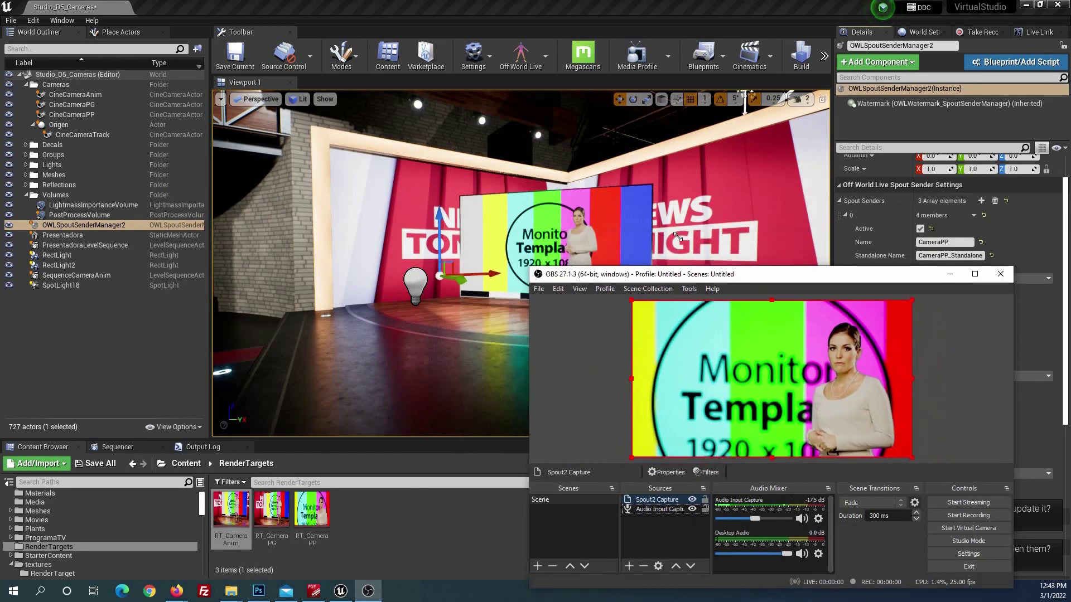
click(828, 52)
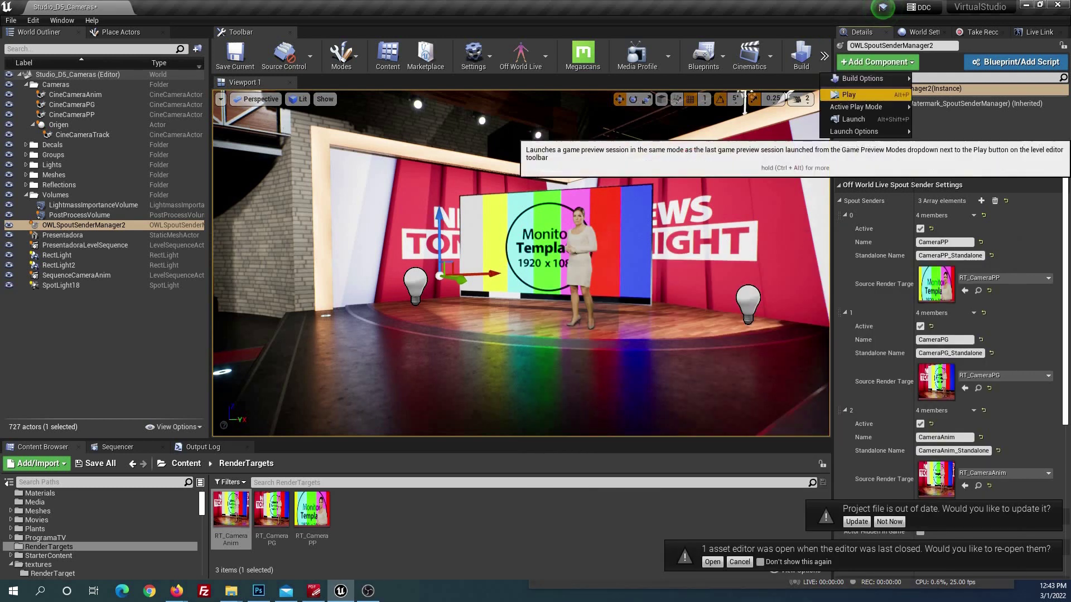
click(842, 99)
key(shift+F1)
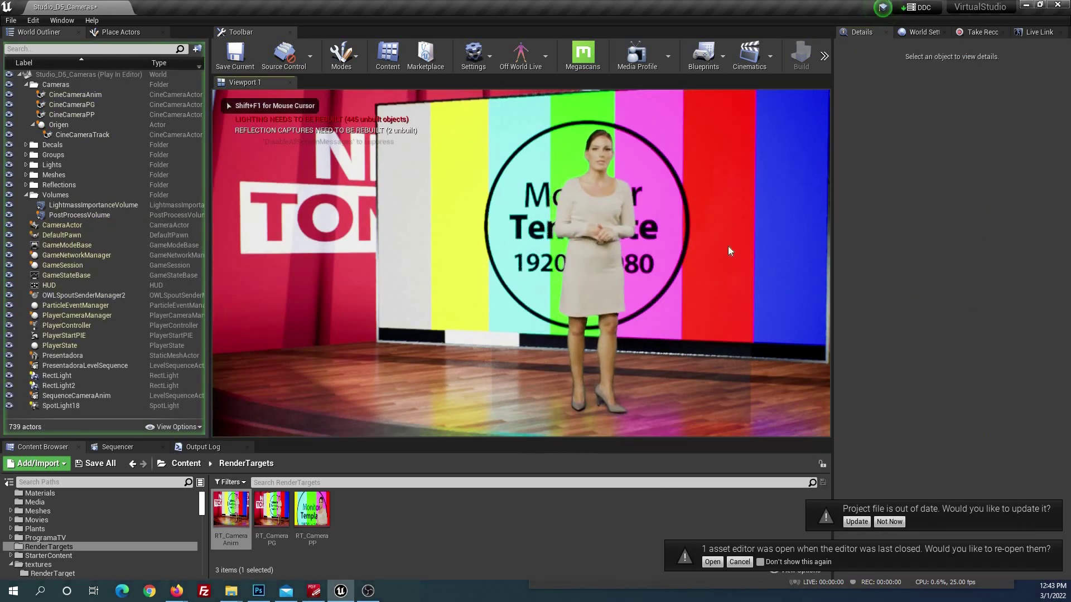
key(alt+Tab)
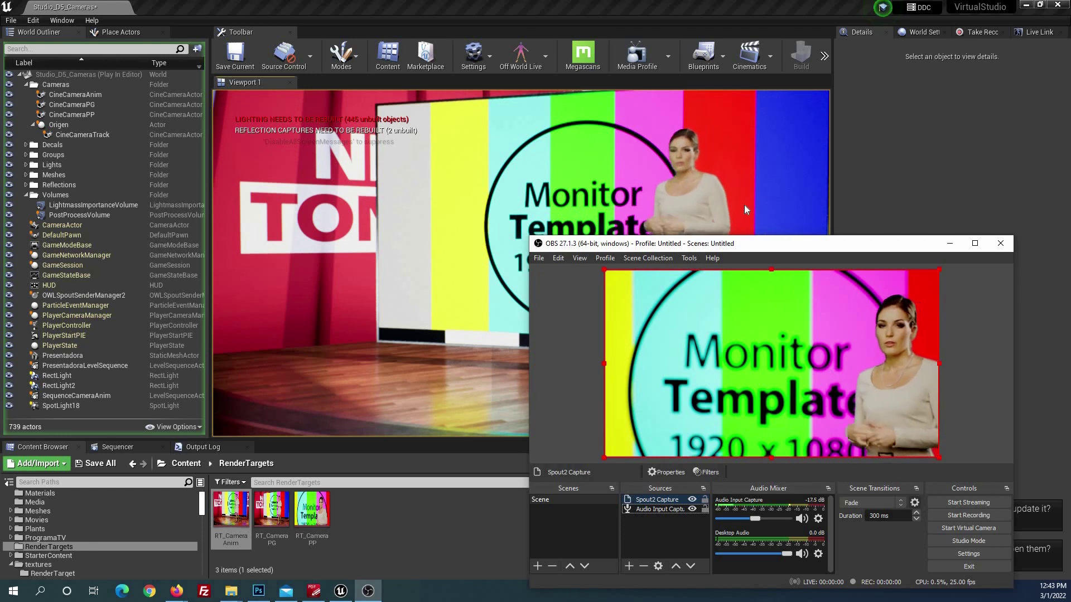
Step: Switch the OBS Spout2 Capture sender to CameraPG, then refocus the running game in Unreal
double_click(650, 501)
click(700, 486)
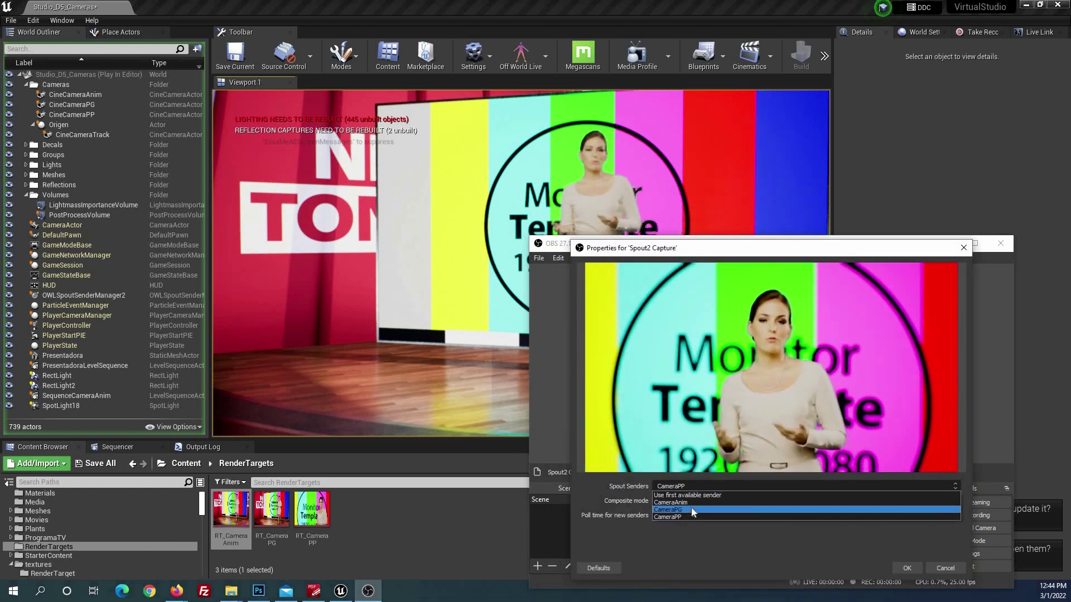
click(691, 507)
click(907, 568)
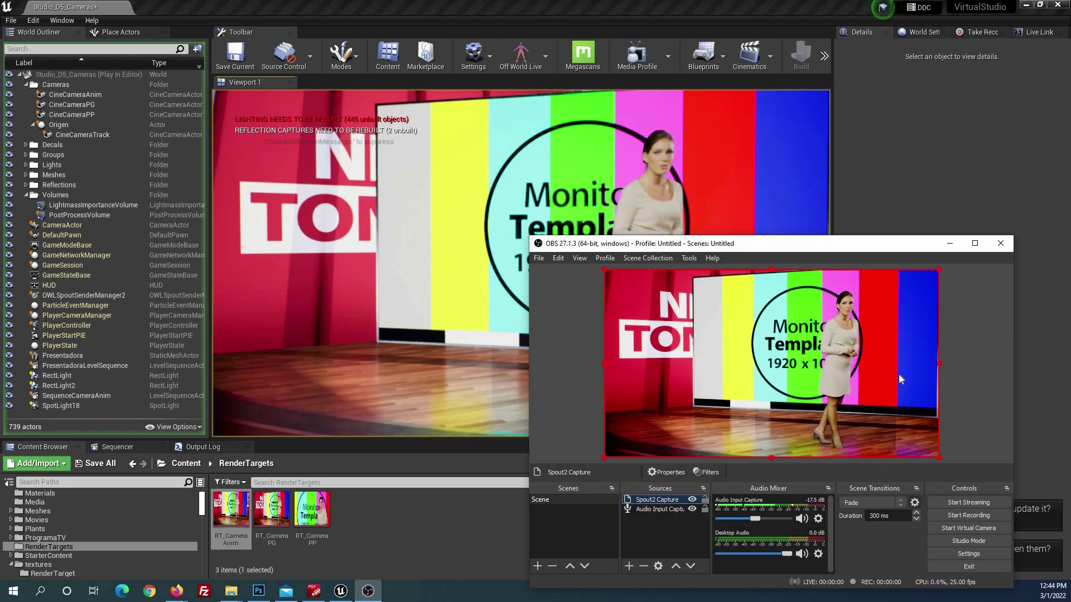
click(781, 184)
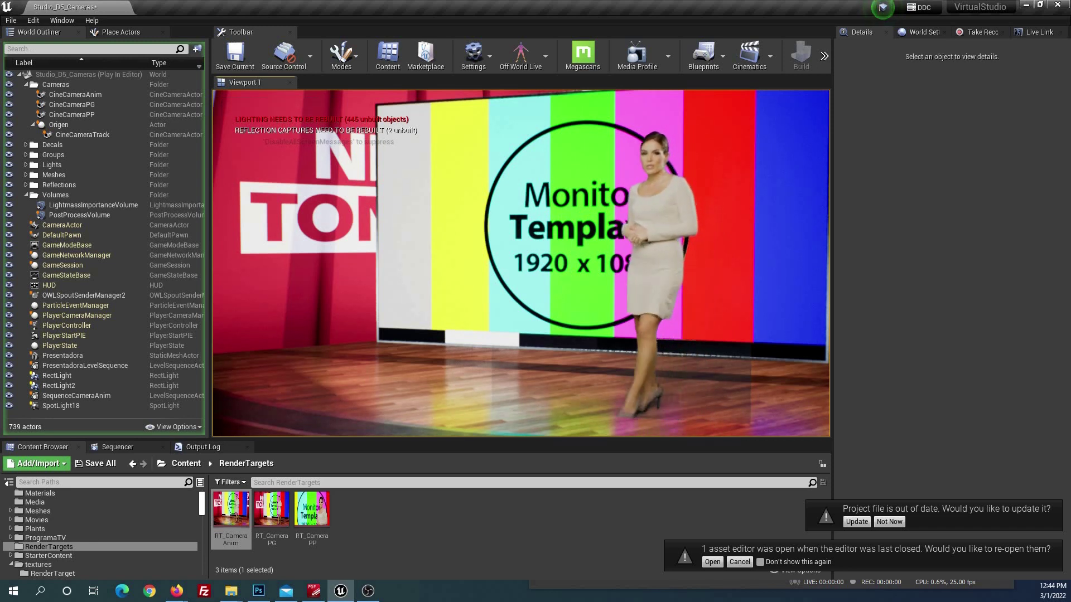
Step: Stop play, shrink the editor window, and place OBS beside it
key(Escape)
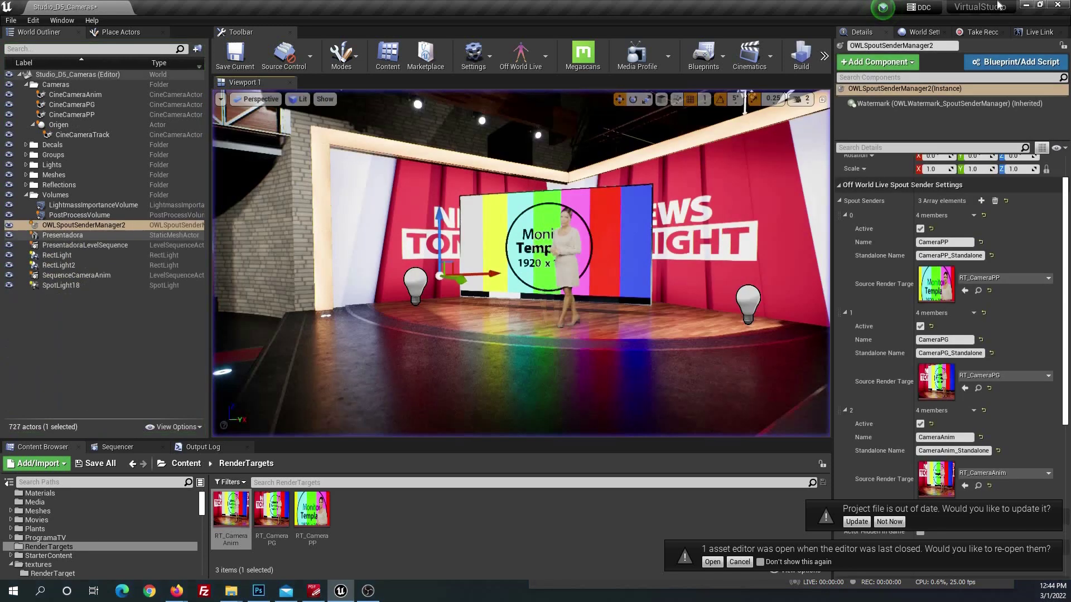
drag(748, 7, 592, 105)
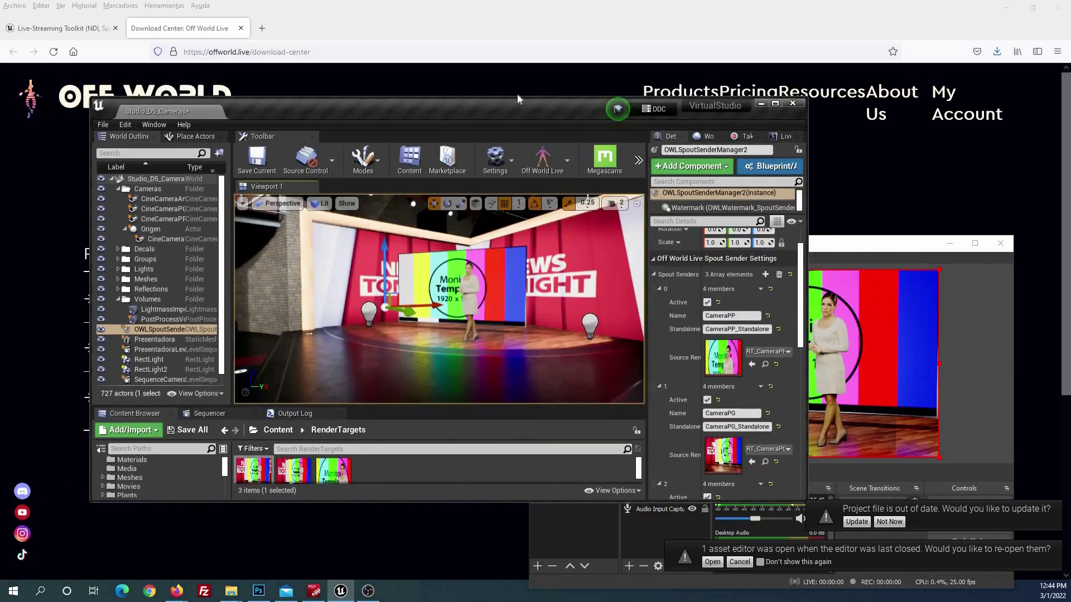
drag(517, 99, 452, 63)
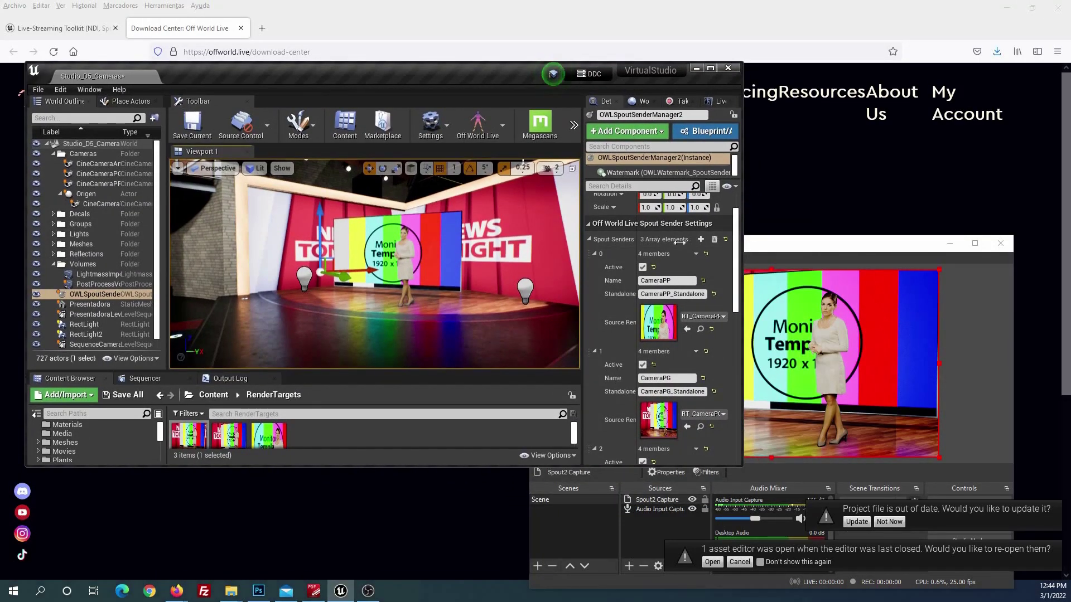
drag(742, 239, 680, 240)
drag(812, 243, 870, 162)
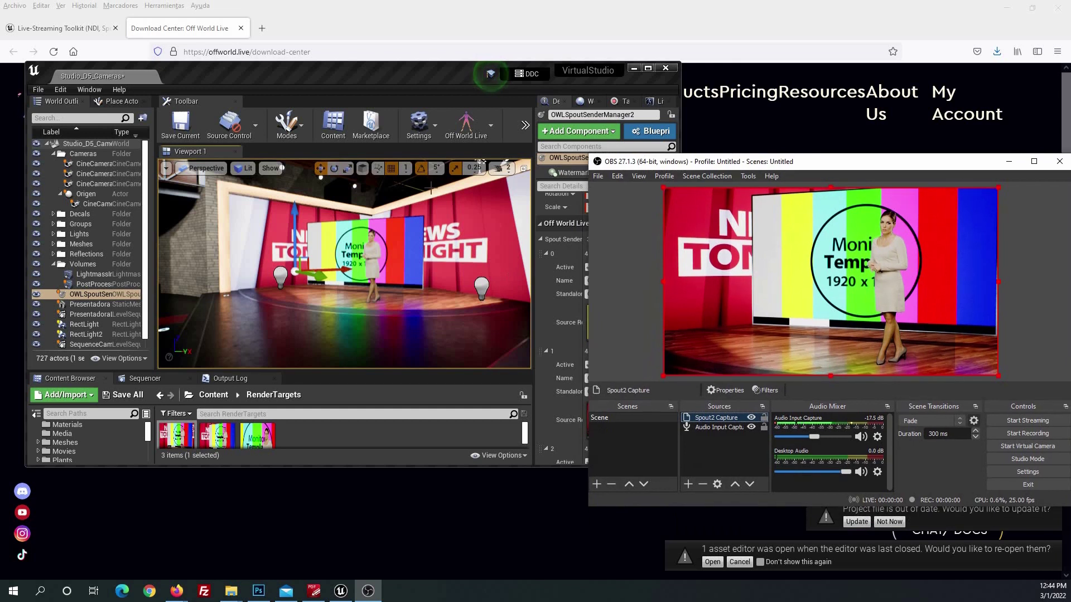
Step: Play the level and cut between cameras with keys 2, 3, 1 and 2, then stop play
click(525, 125)
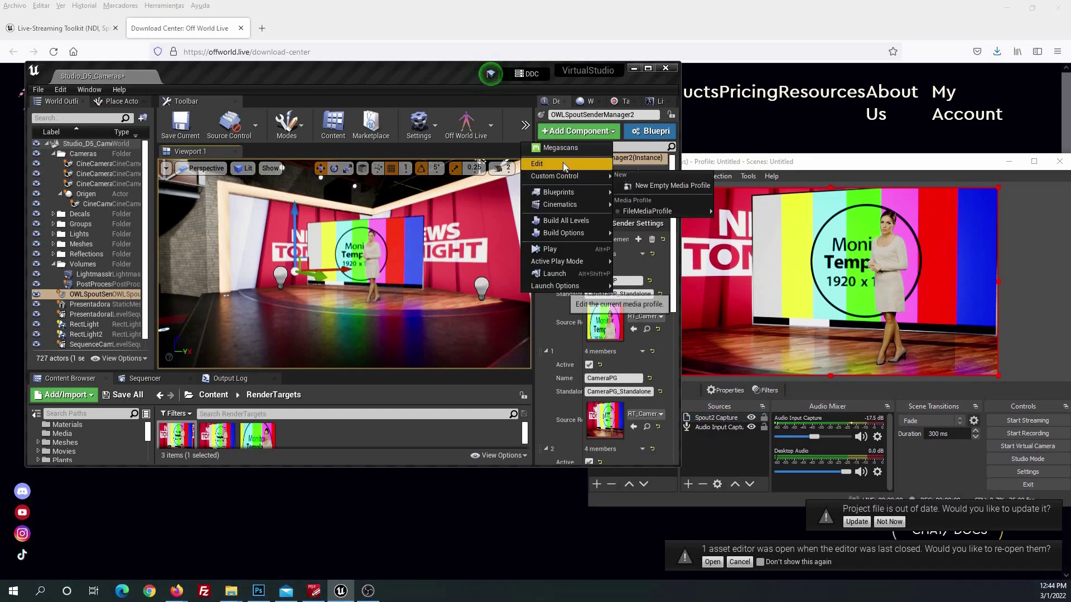
click(552, 249)
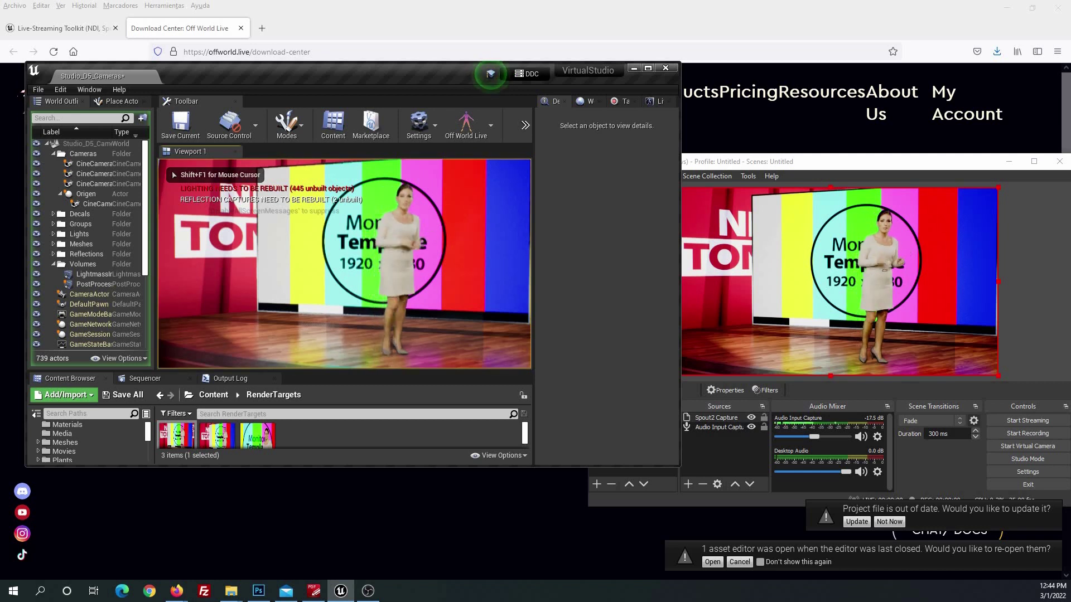
key(2)
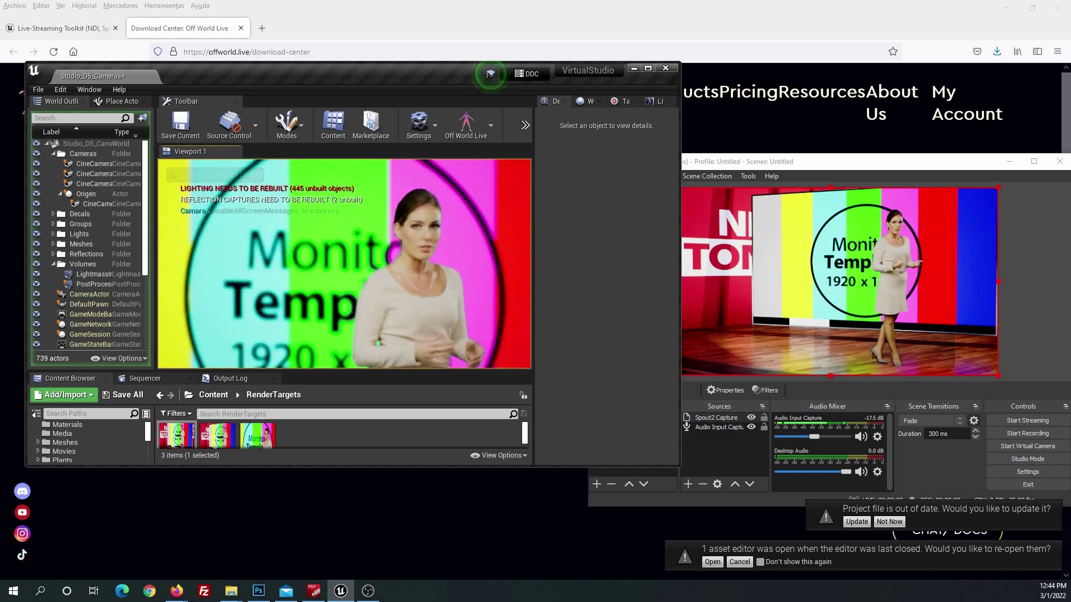
key(3)
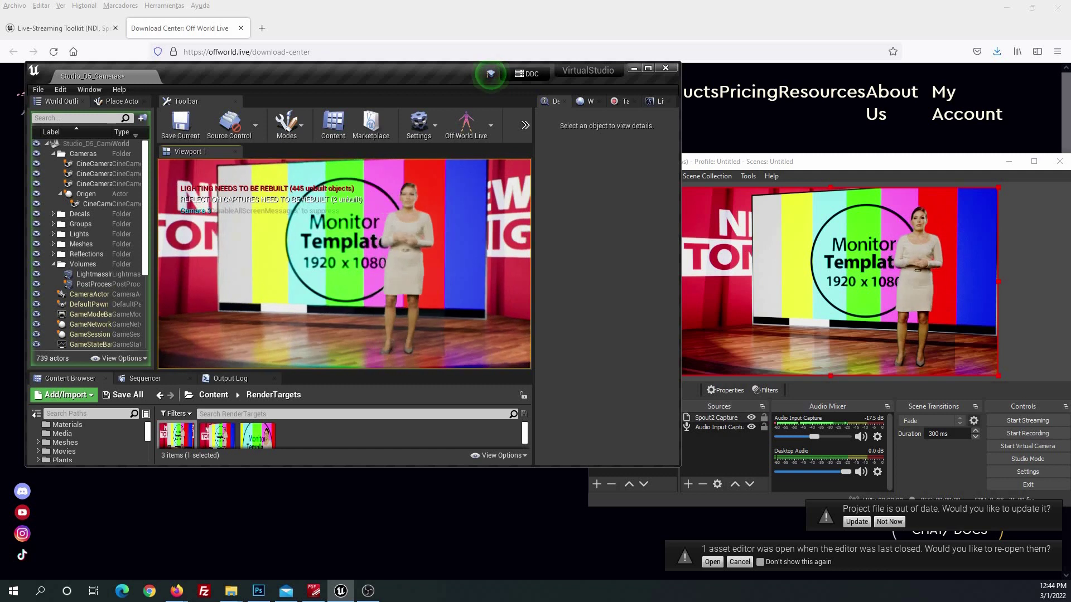
key(1)
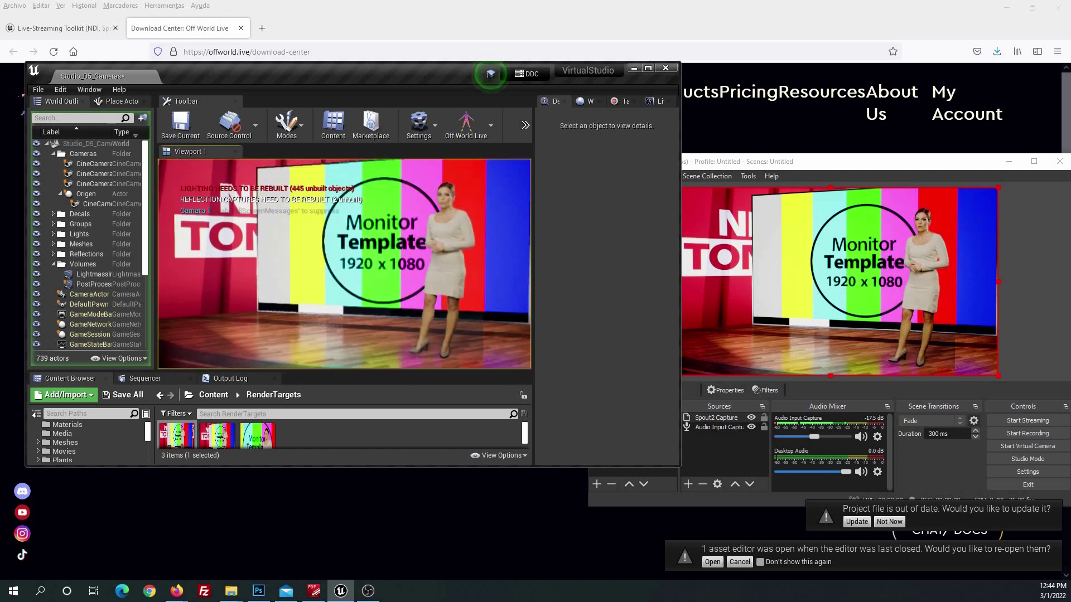
key(2)
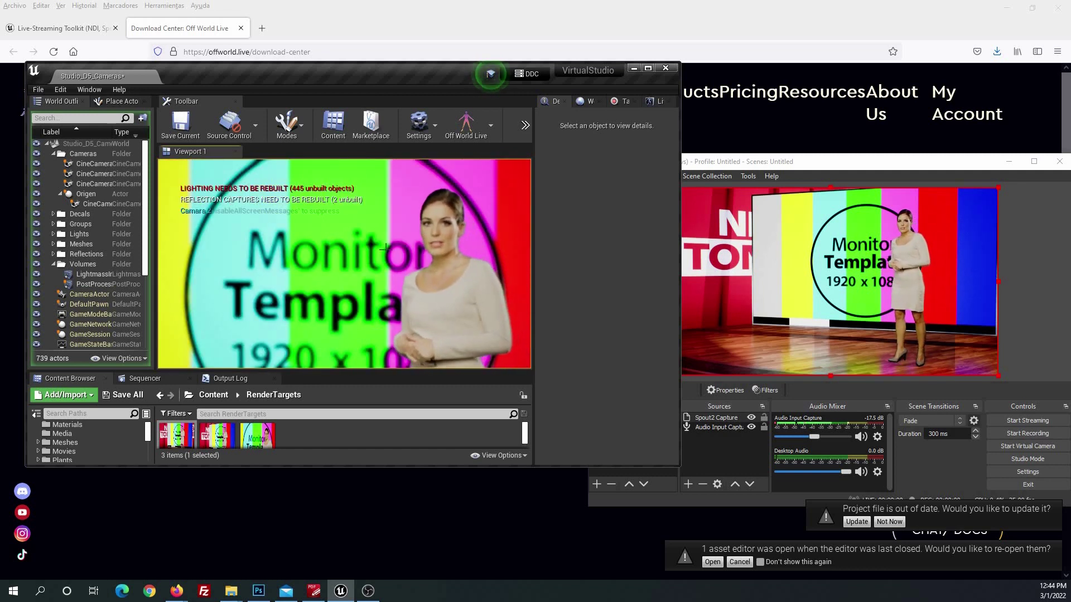
key(Escape)
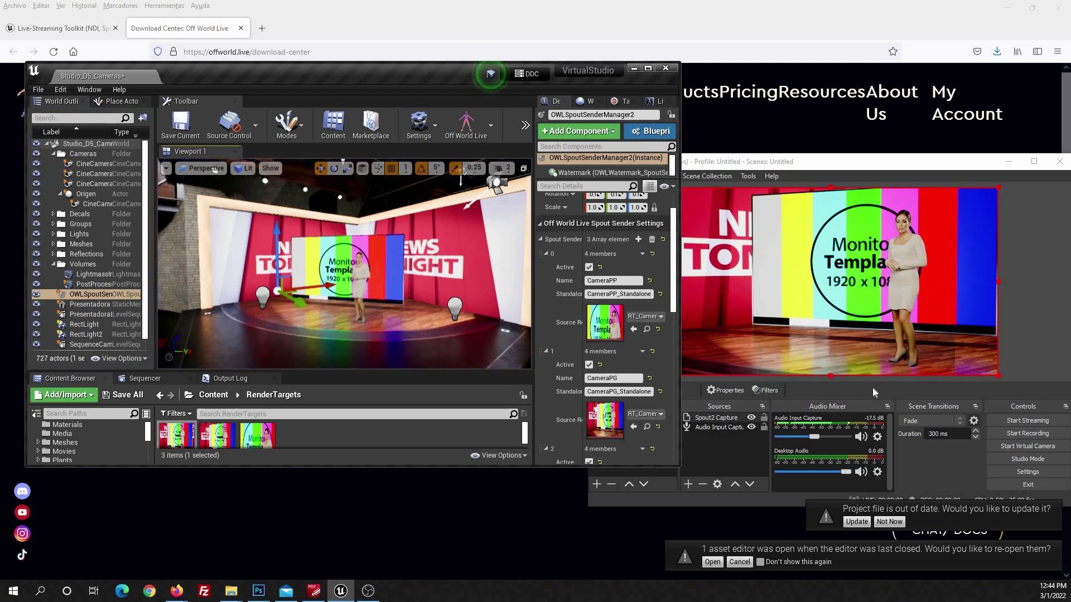
Step: Review the Spout2 Capture properties without changes, then move and hide the OBS window
double_click(714, 416)
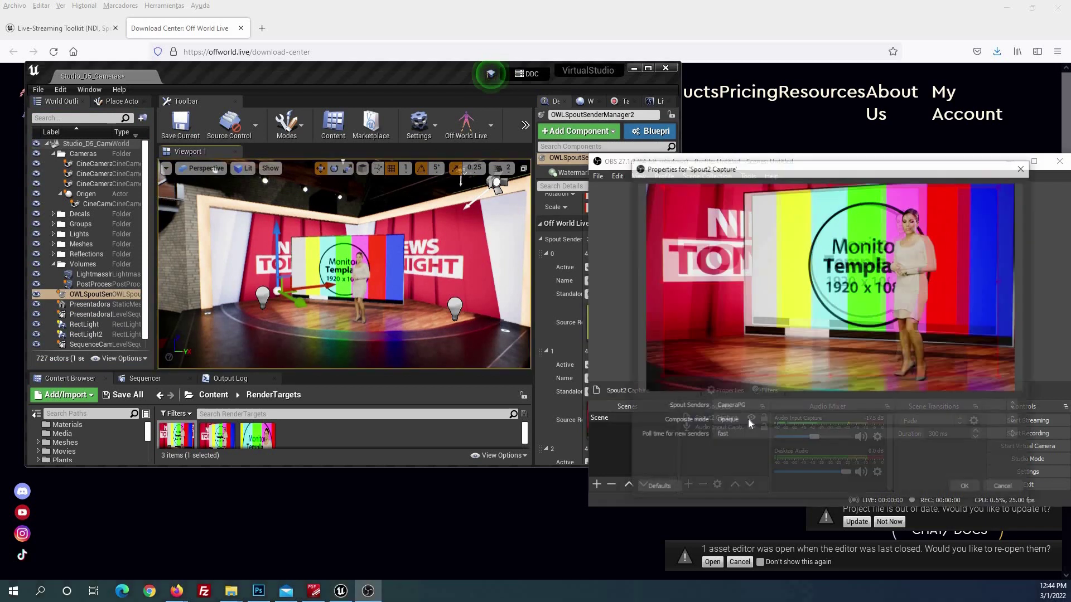
click(1023, 167)
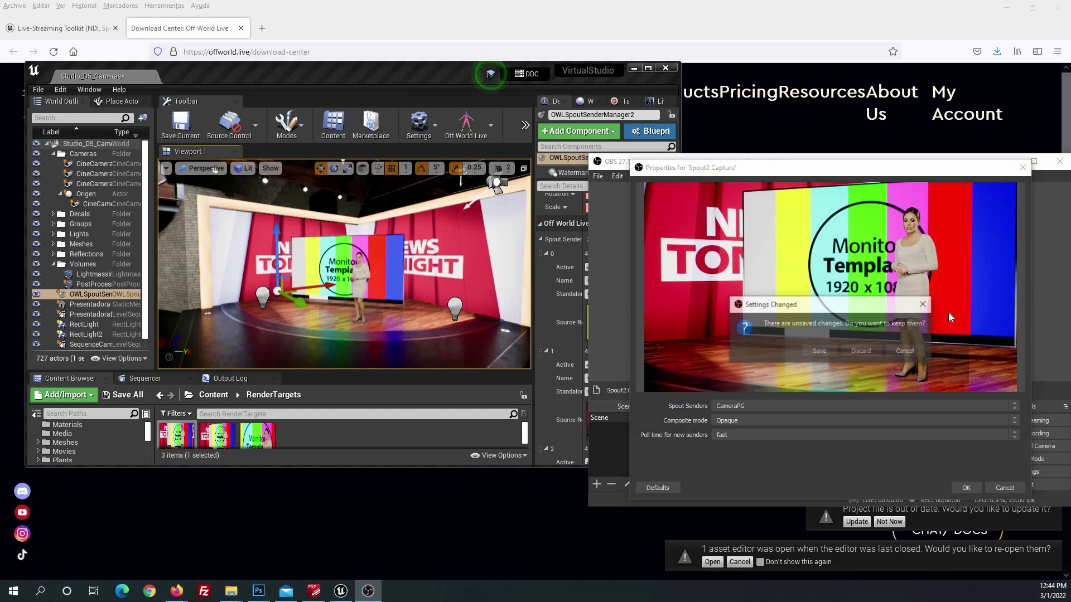
click(864, 352)
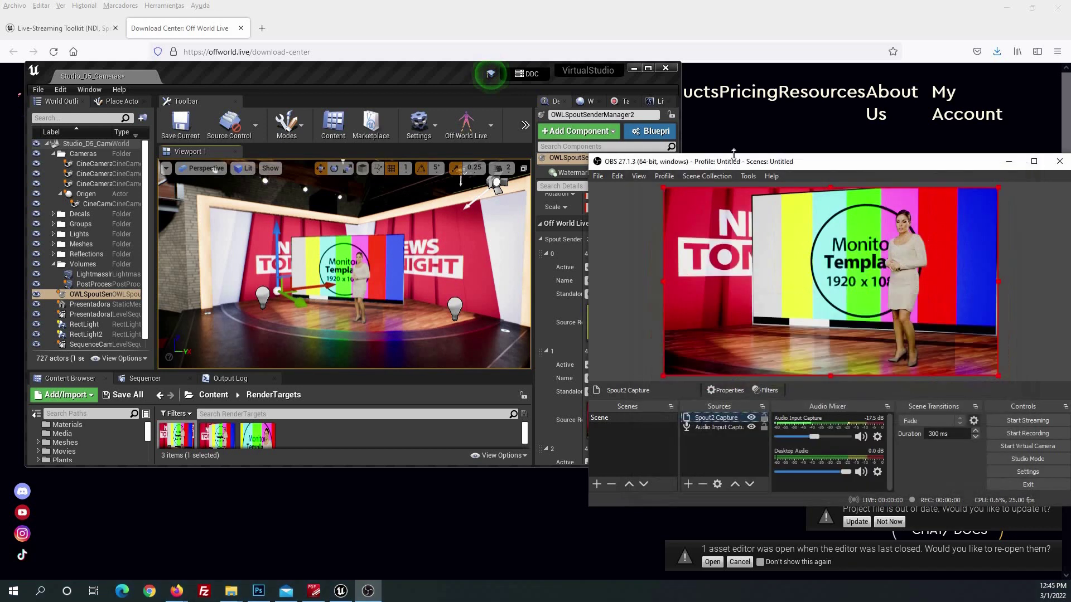
drag(725, 161, 659, 173)
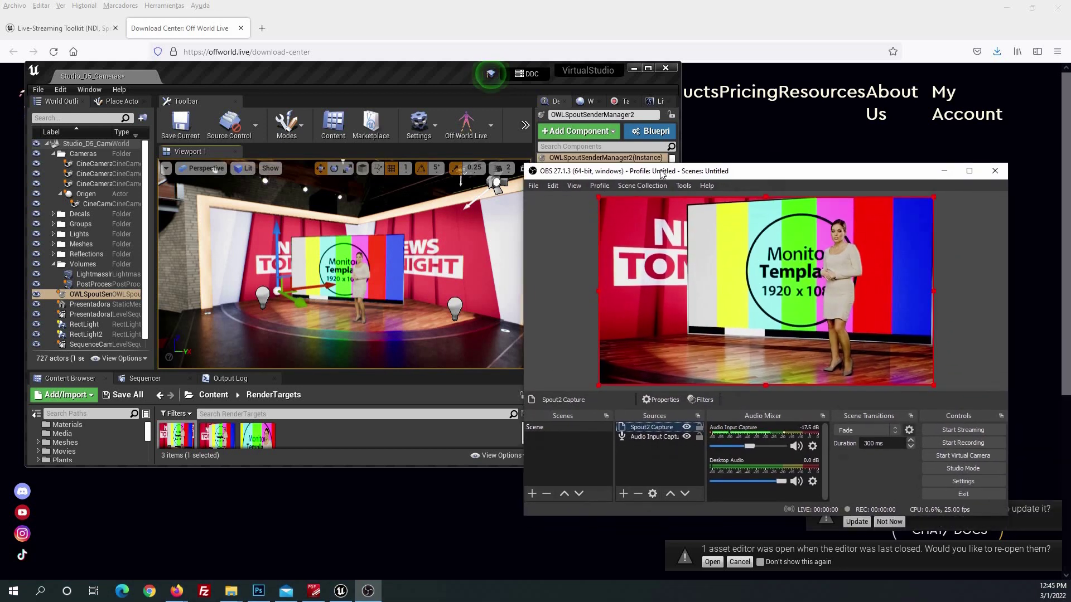
click(944, 172)
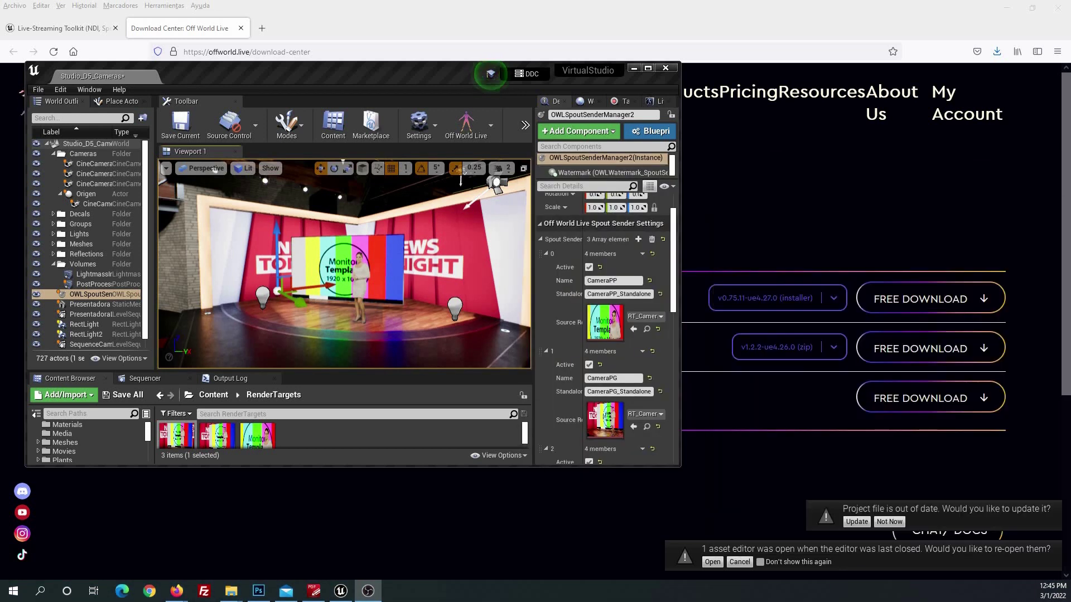
Step: Maximize the editor and delete the CameraPG entry from the Spout Senders array
click(648, 69)
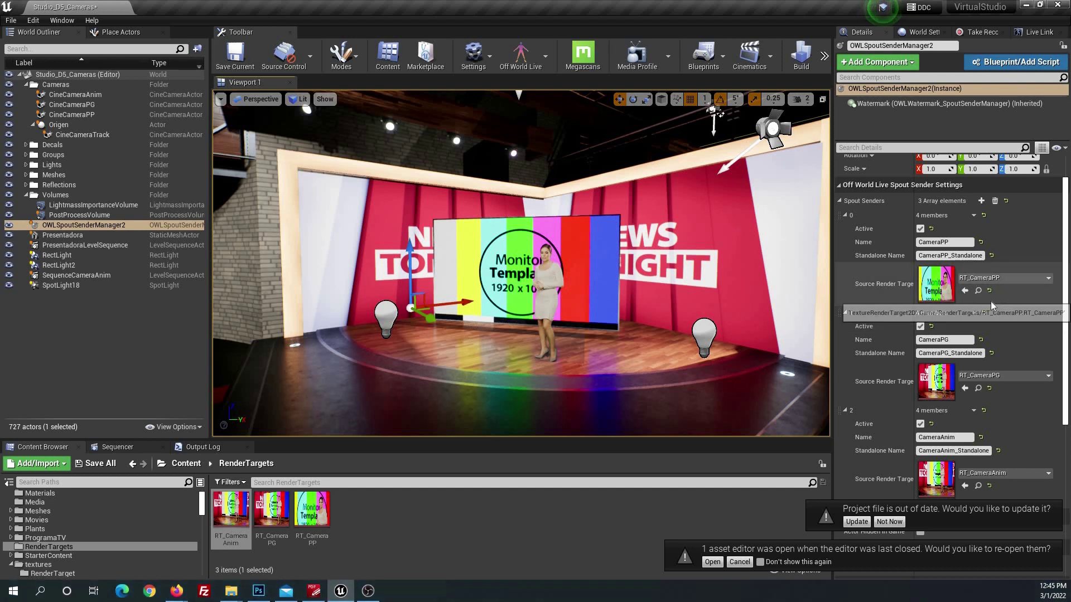
click(973, 313)
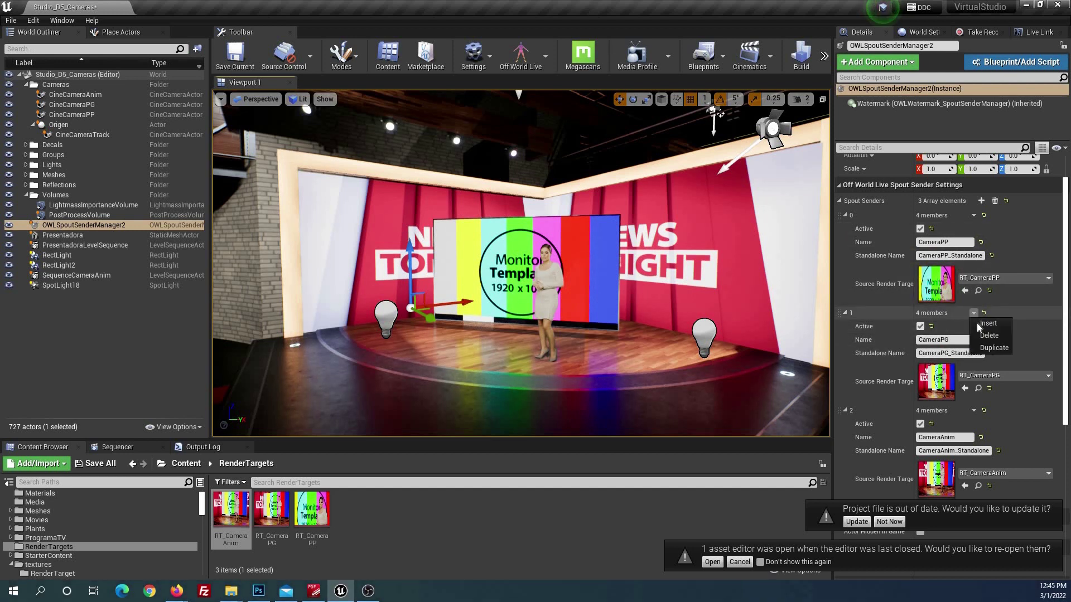
click(985, 333)
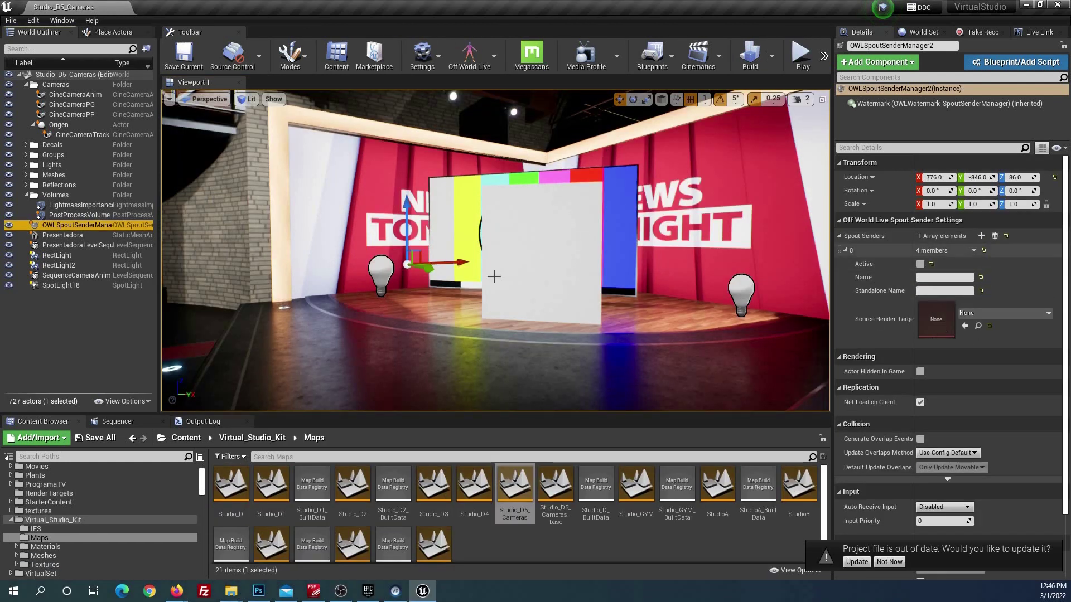
click(70, 95)
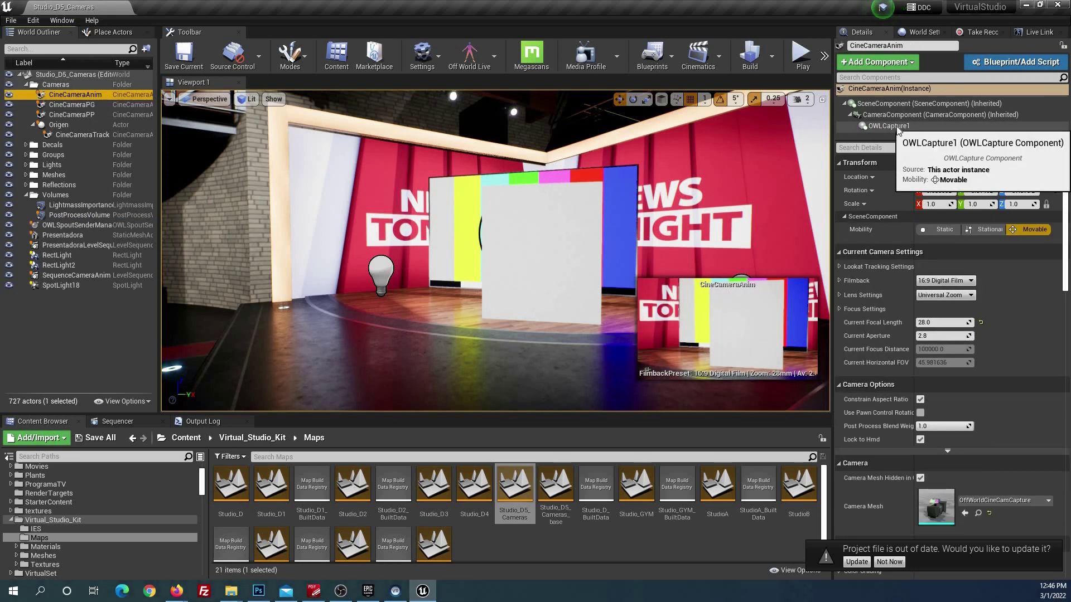
click(885, 126)
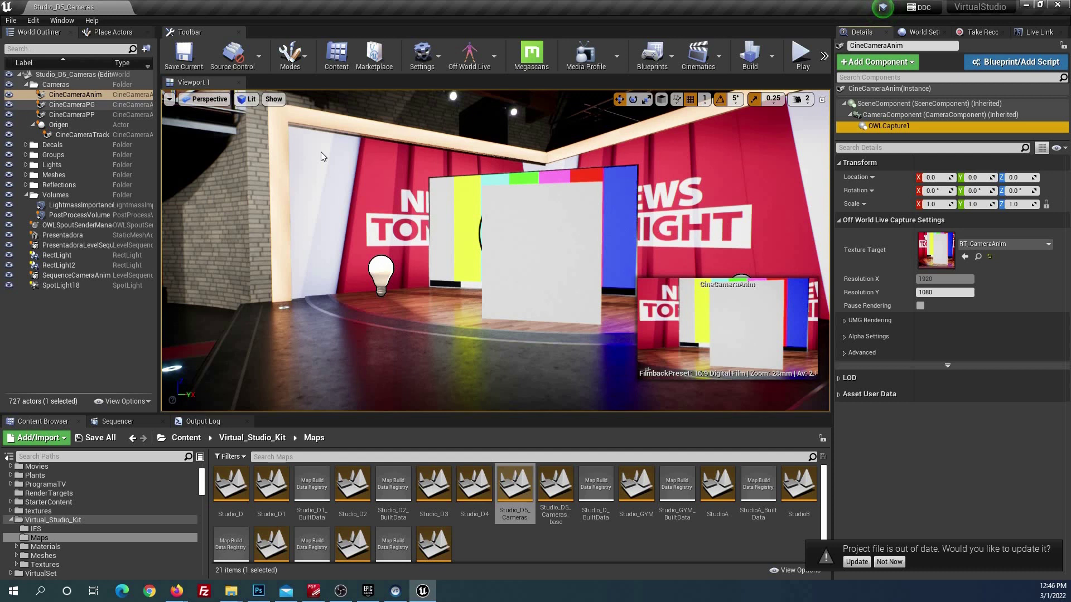
click(71, 104)
click(889, 126)
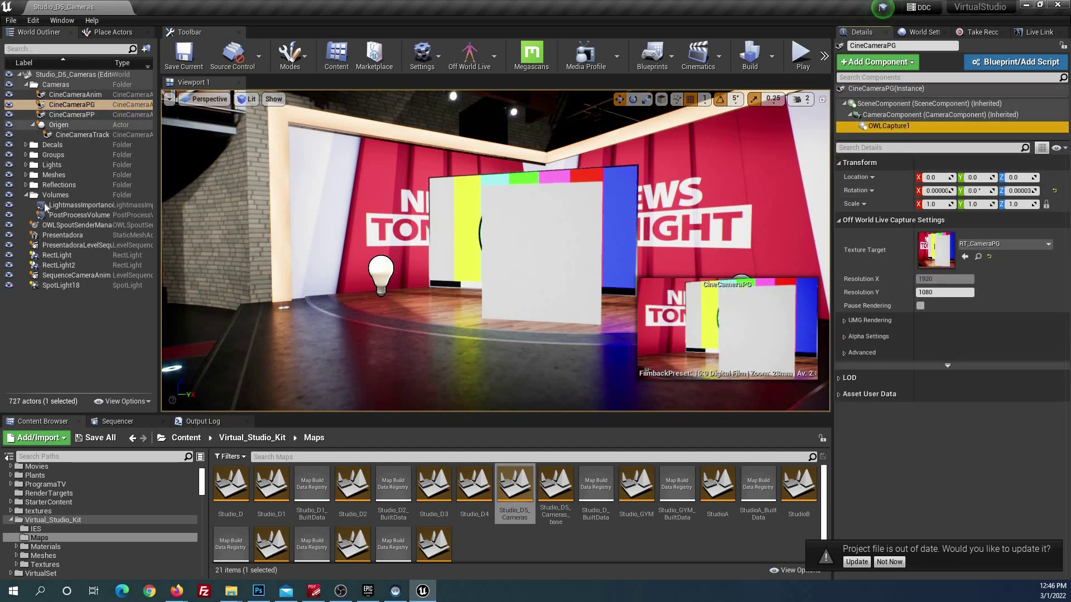
click(84, 226)
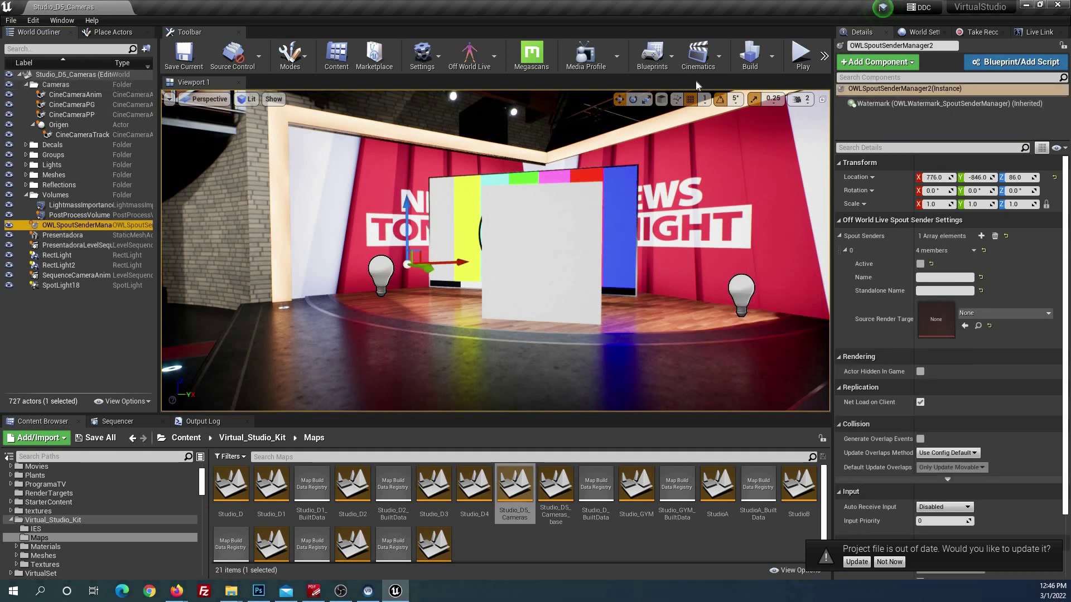
click(654, 60)
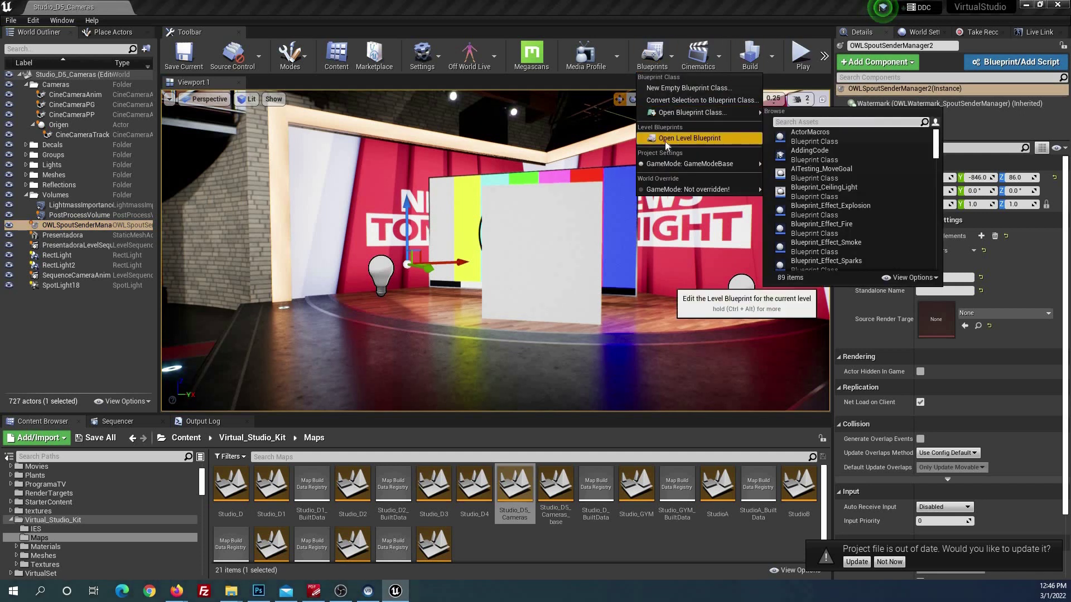
click(665, 139)
drag(306, 194, 232, 11)
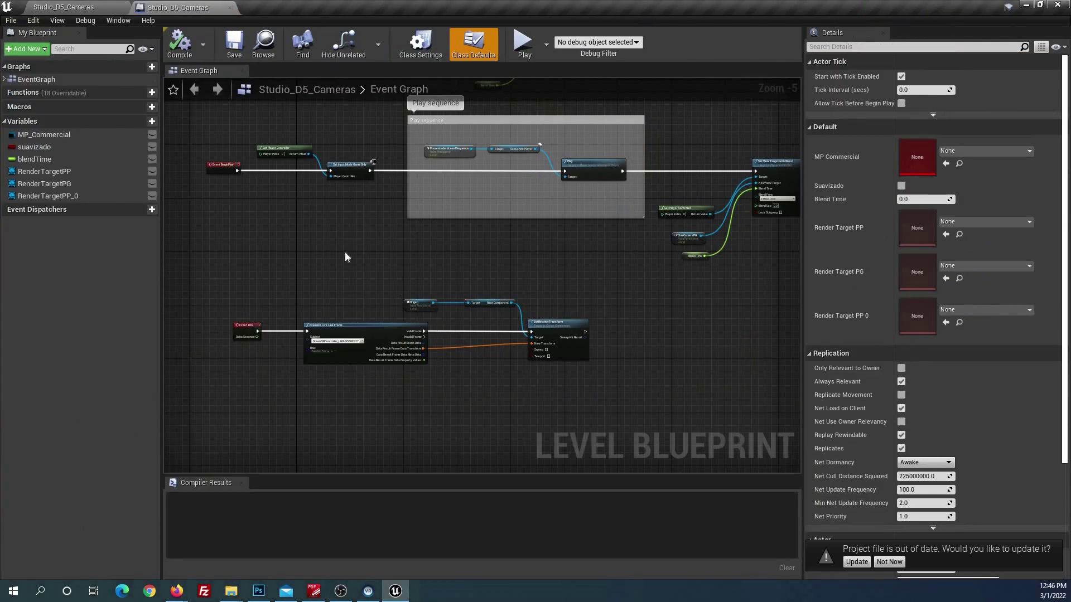
right_drag(352, 269, 407, 358)
scroll(329, 316, down, 1)
scroll(326, 286, up, 4)
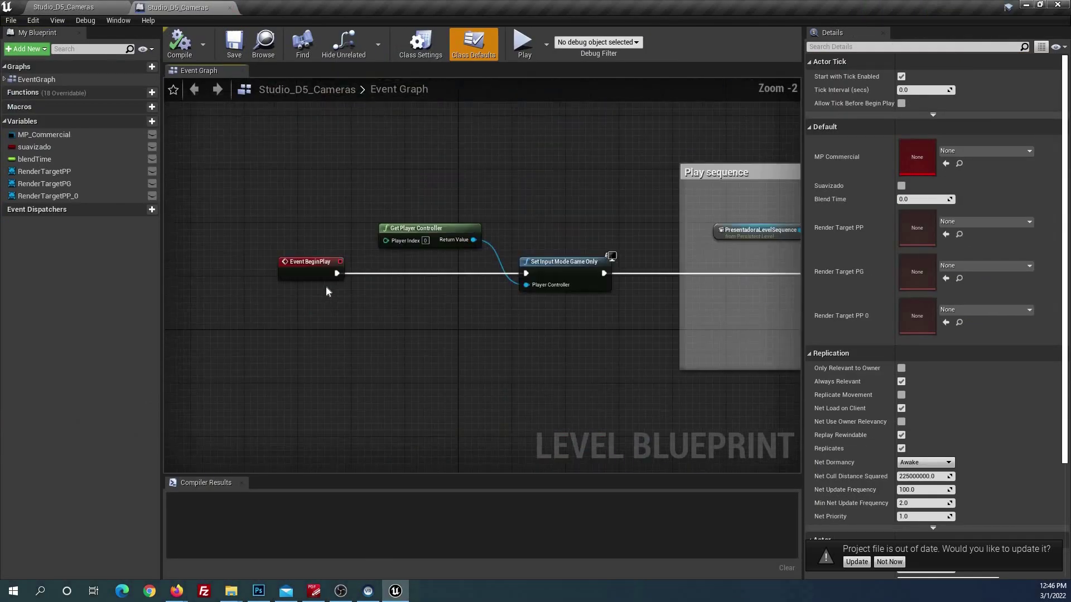
right_drag(582, 290, 379, 309)
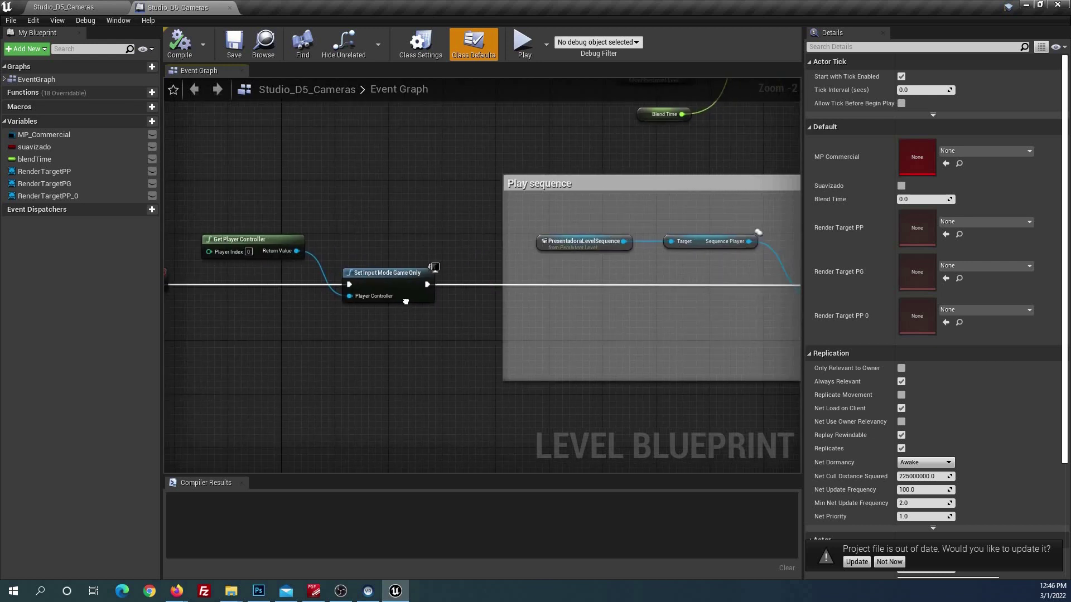
scroll(350, 300, down, 2)
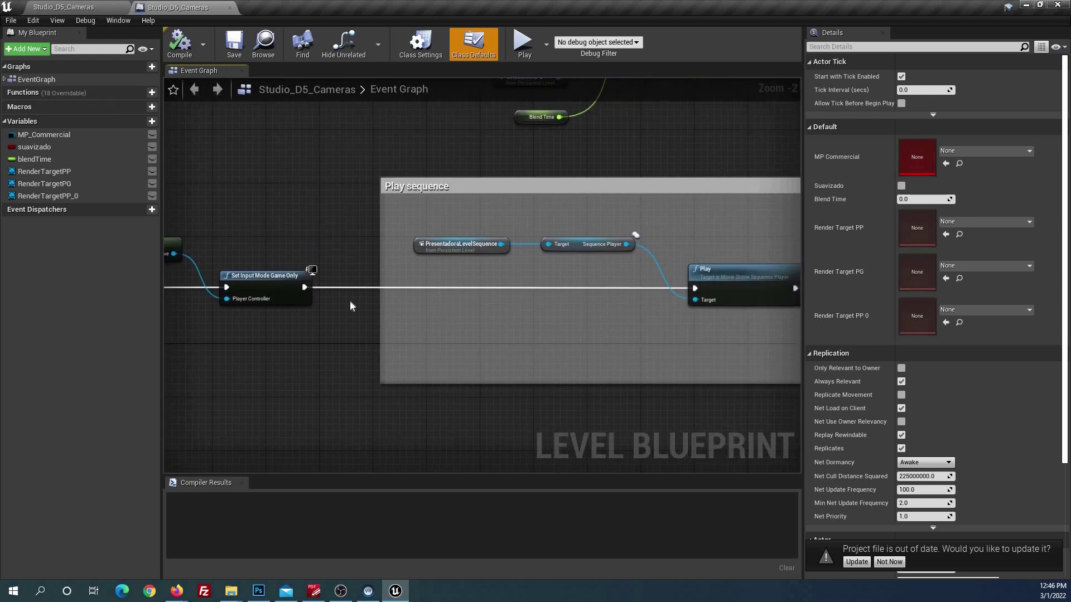
click(229, 7)
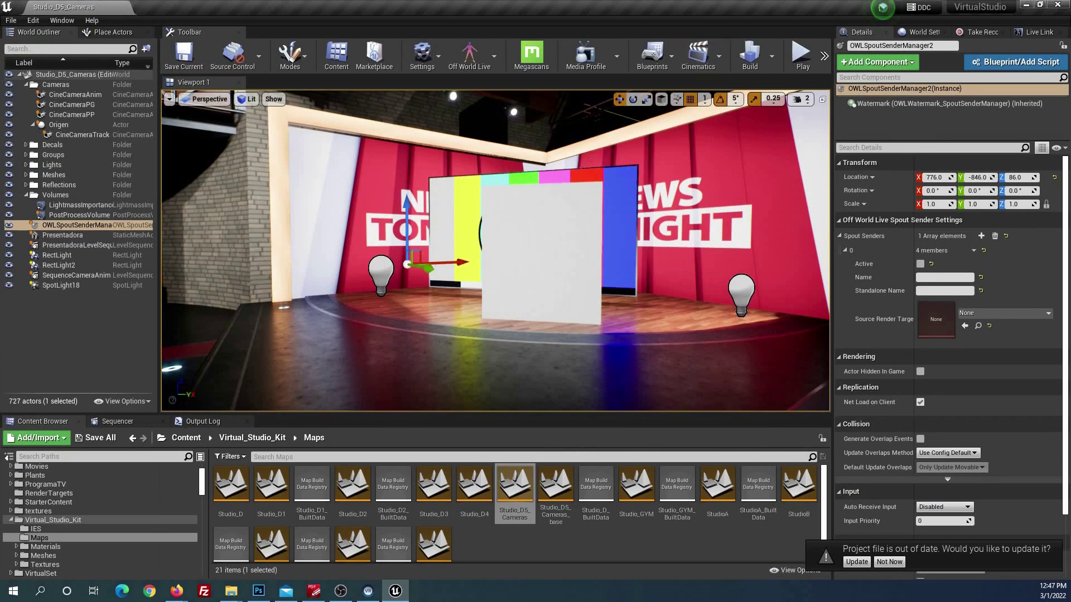
click(796, 54)
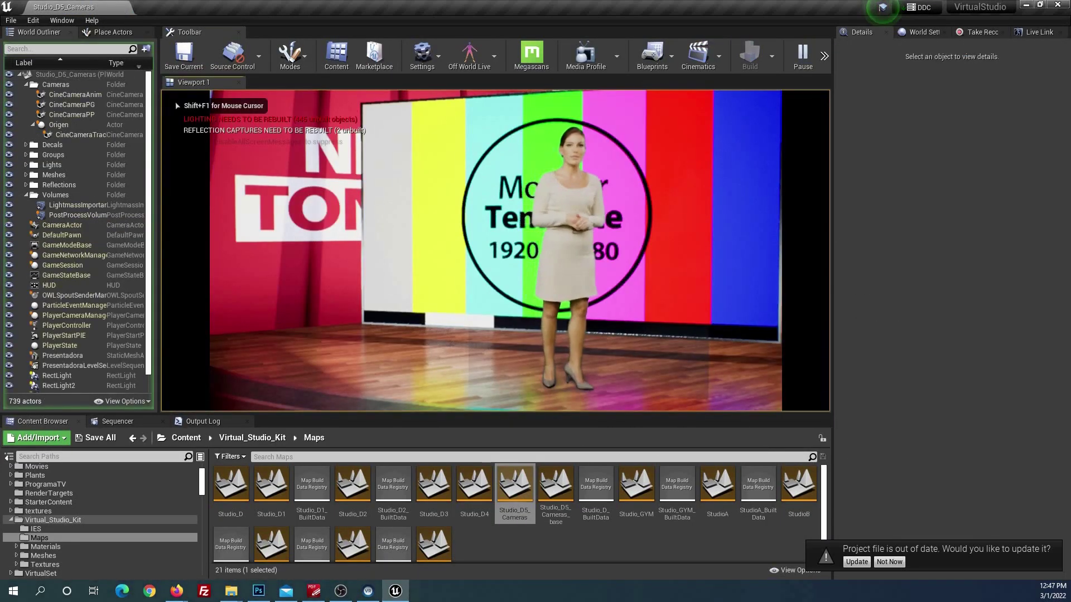
key(Escape)
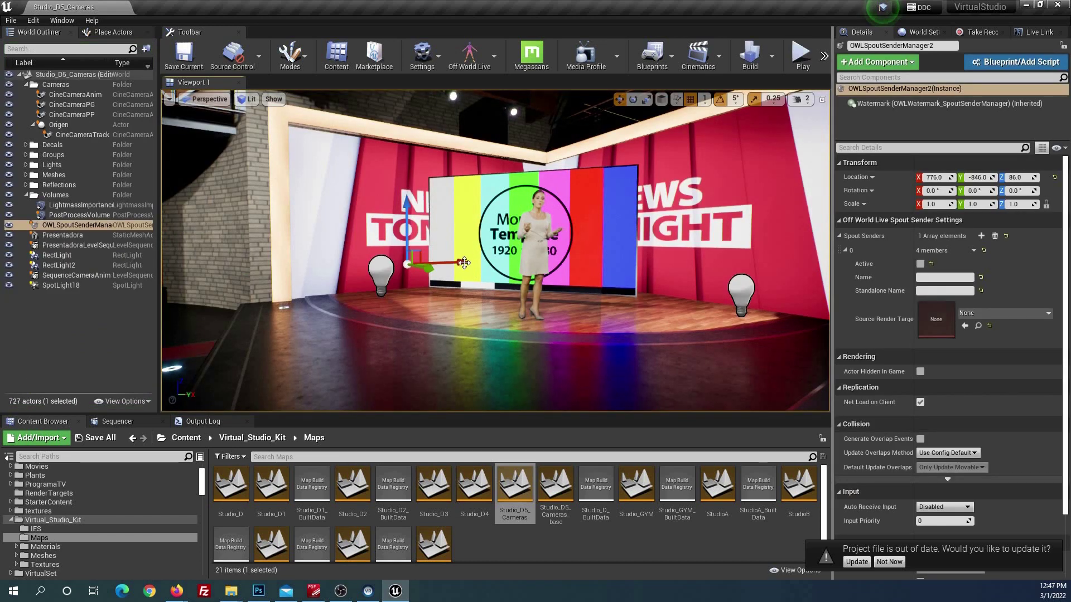
click(937, 277)
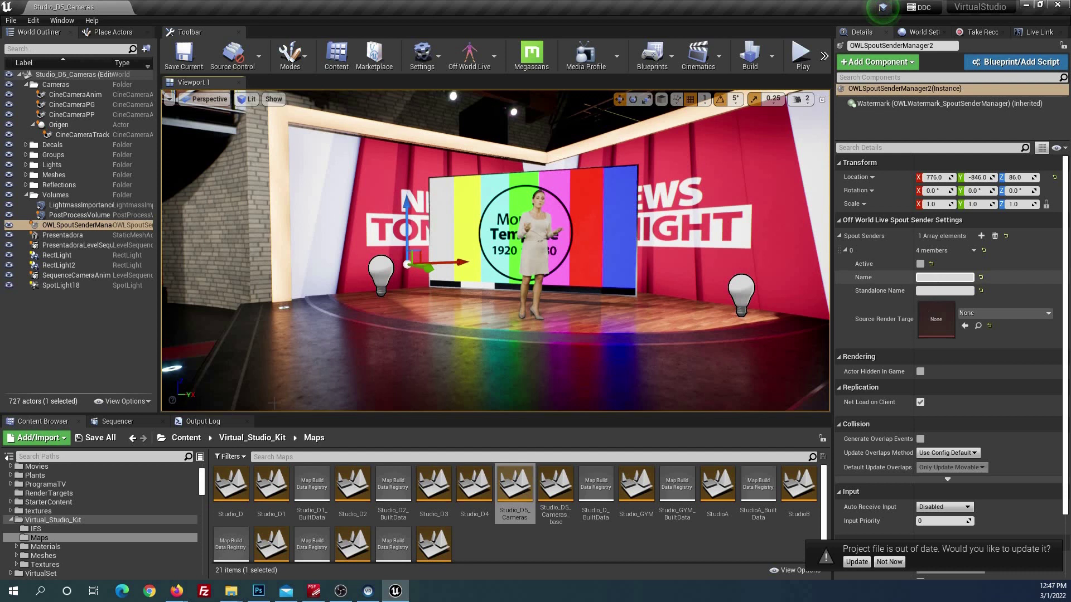
scroll(60, 537, down, 2)
scroll(47, 494, up, 1)
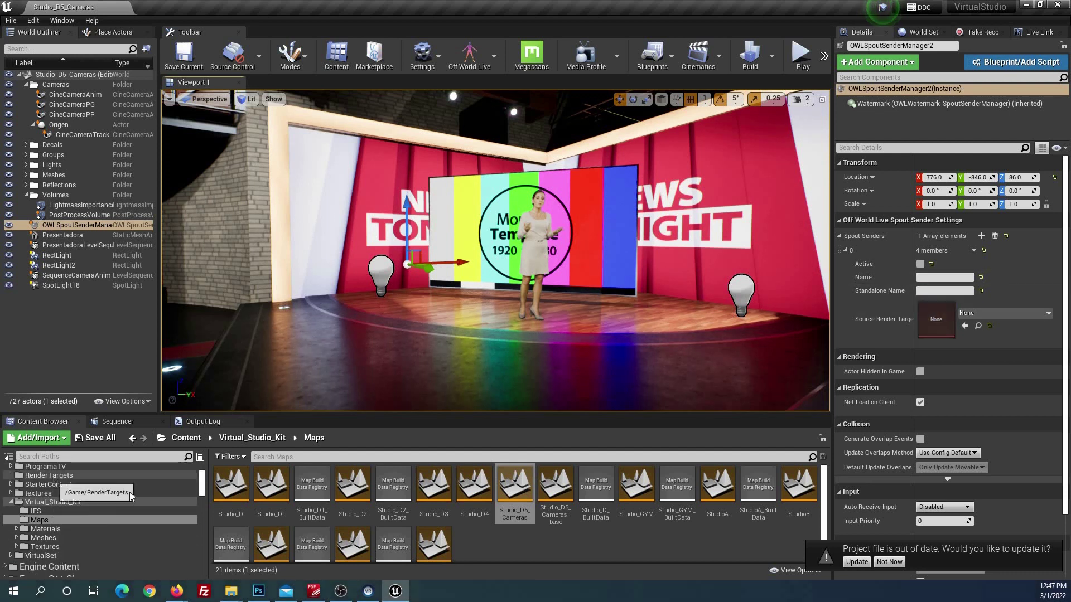
Step: Make the Spout sender active as SenderCamera sourcing RT_CameraPG, and open the Level Blueprint
click(49, 476)
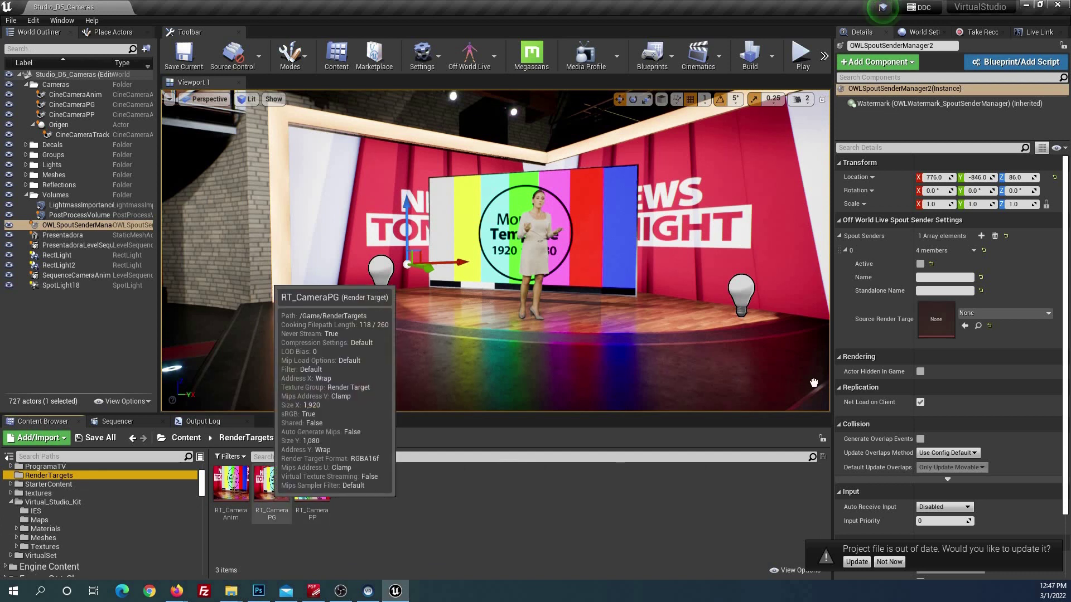
drag(266, 491, 934, 321)
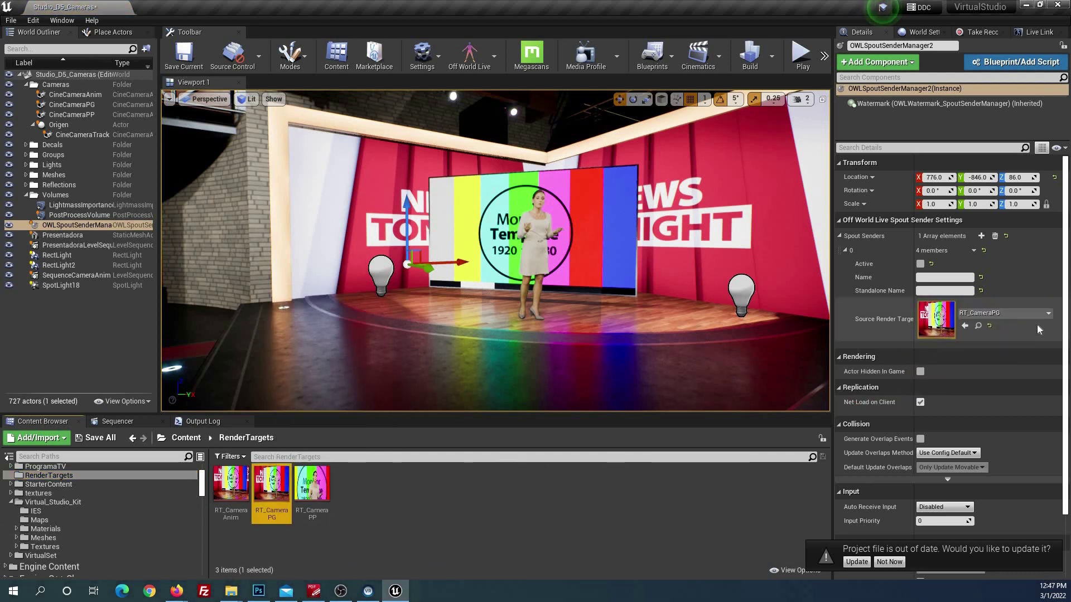
click(931, 278)
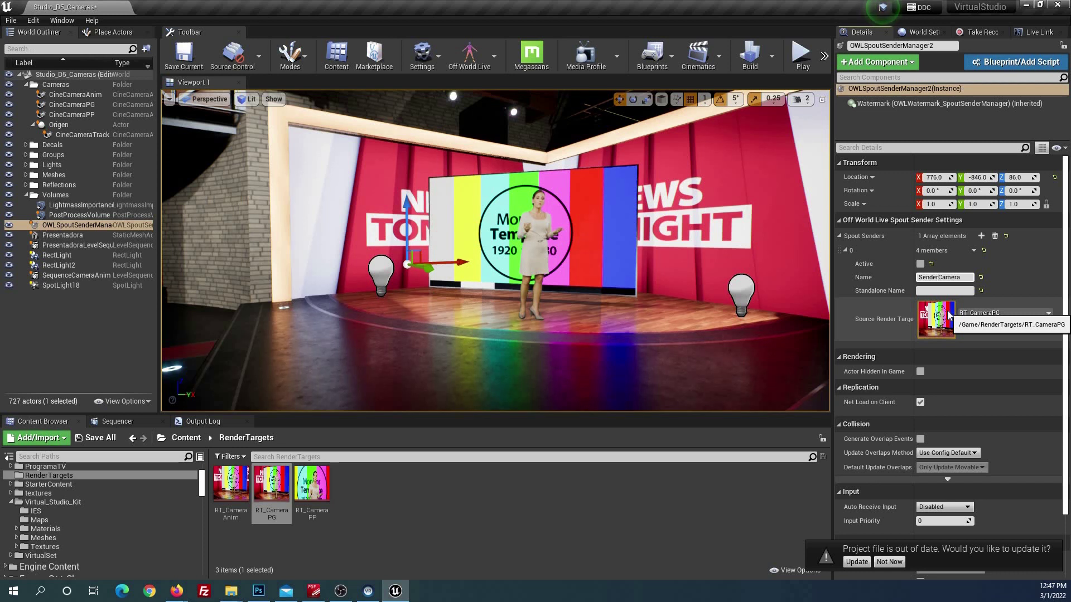
click(921, 264)
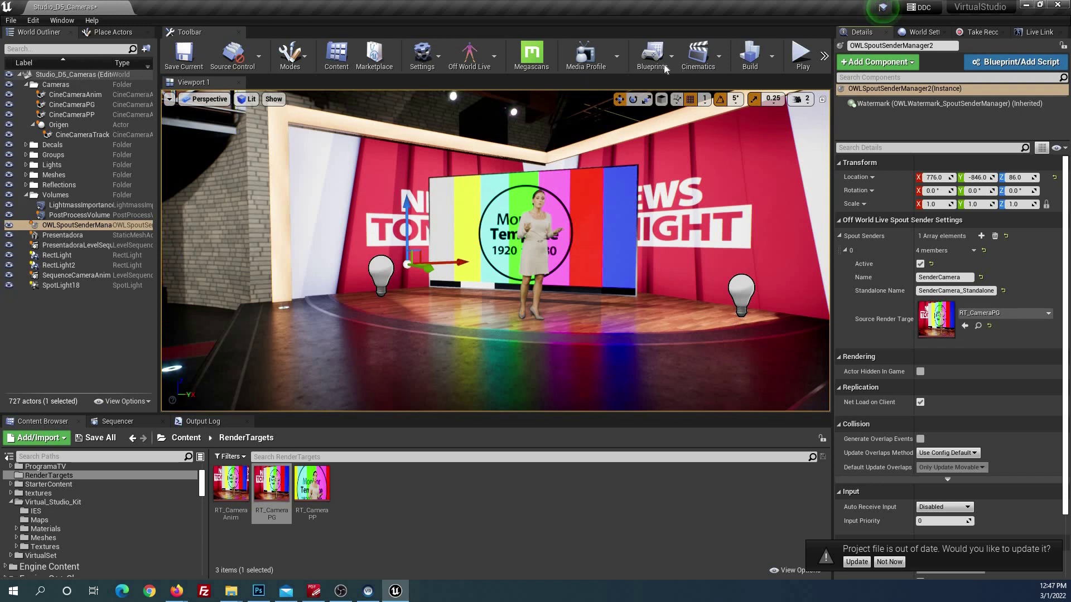
click(648, 62)
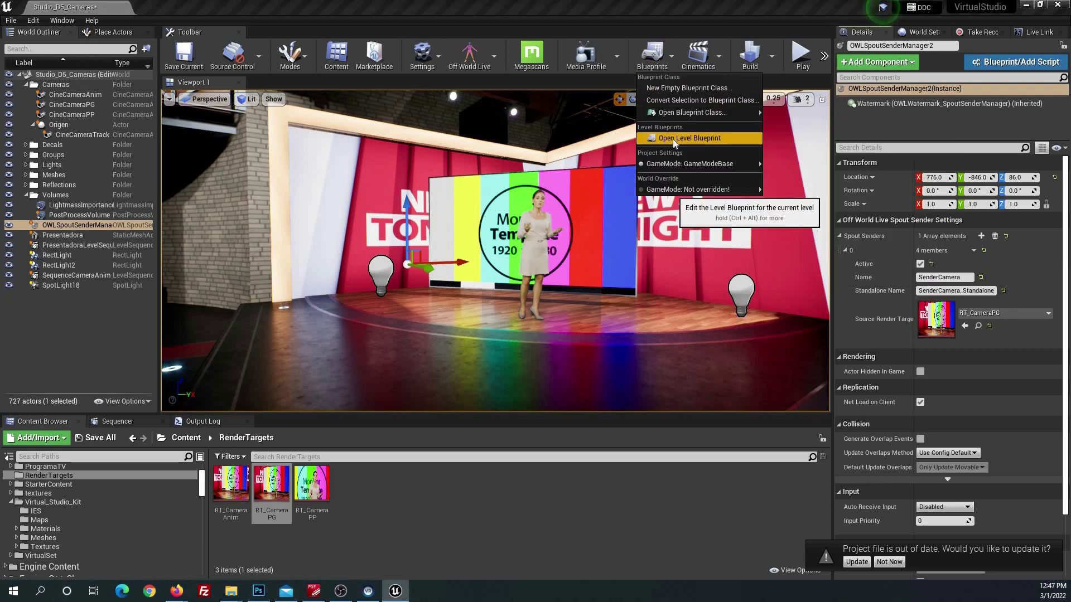
click(673, 139)
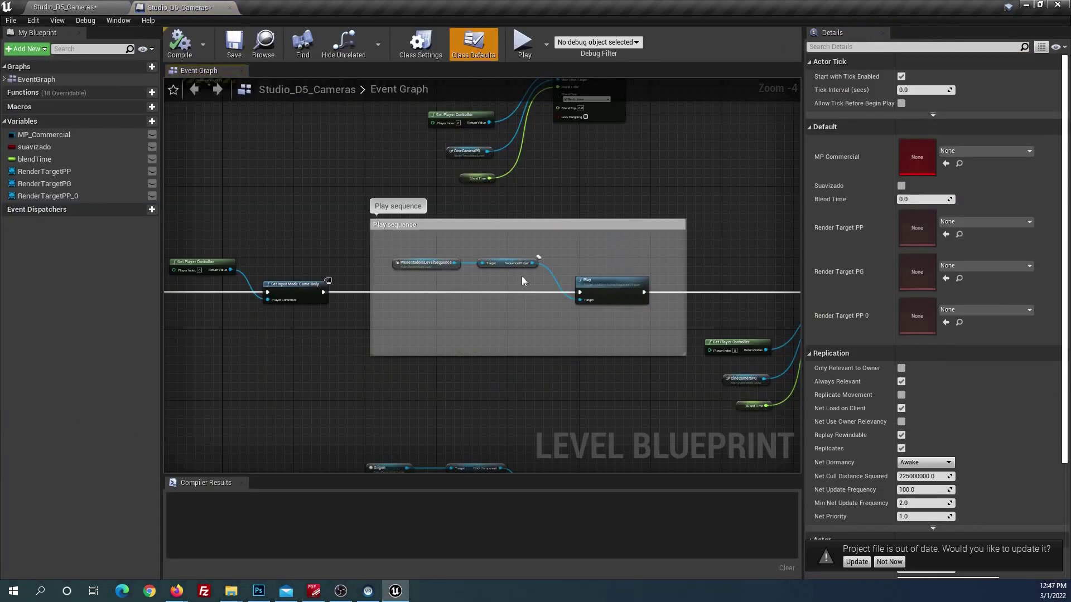
Step: Box-select the Stop at Current Time and Set View Target with Blend nodes targeting CineCameraPG
scroll(483, 274, down, 3)
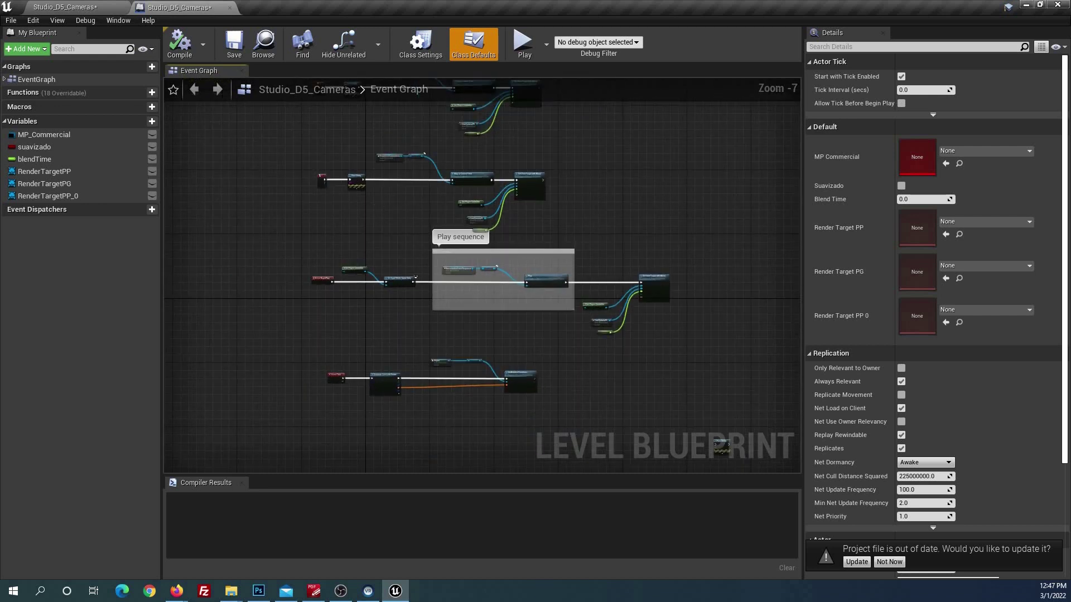
scroll(419, 262, up, 5)
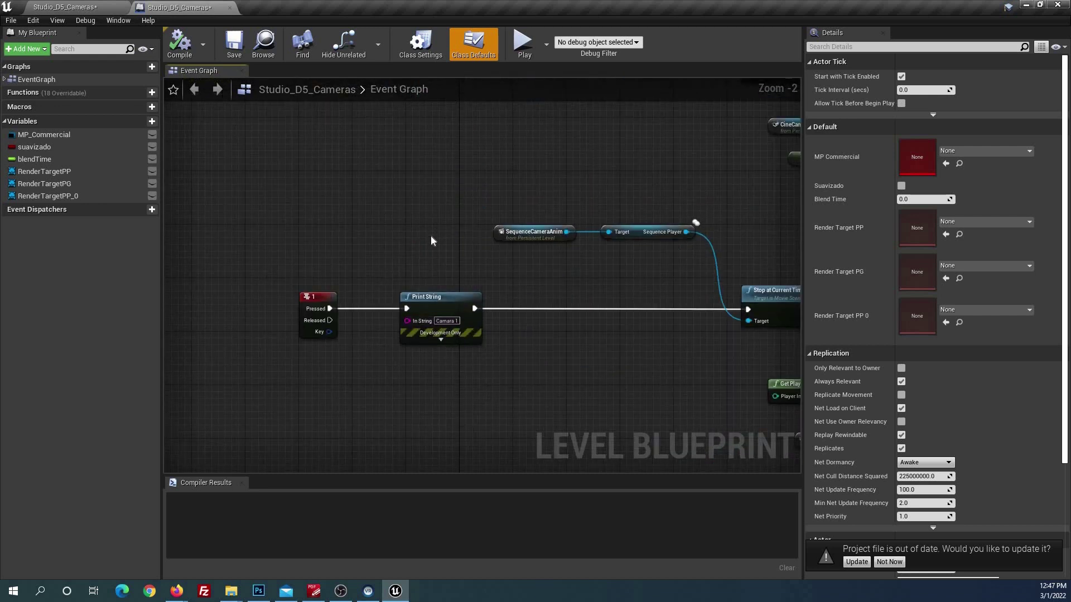
scroll(431, 241, down, 2)
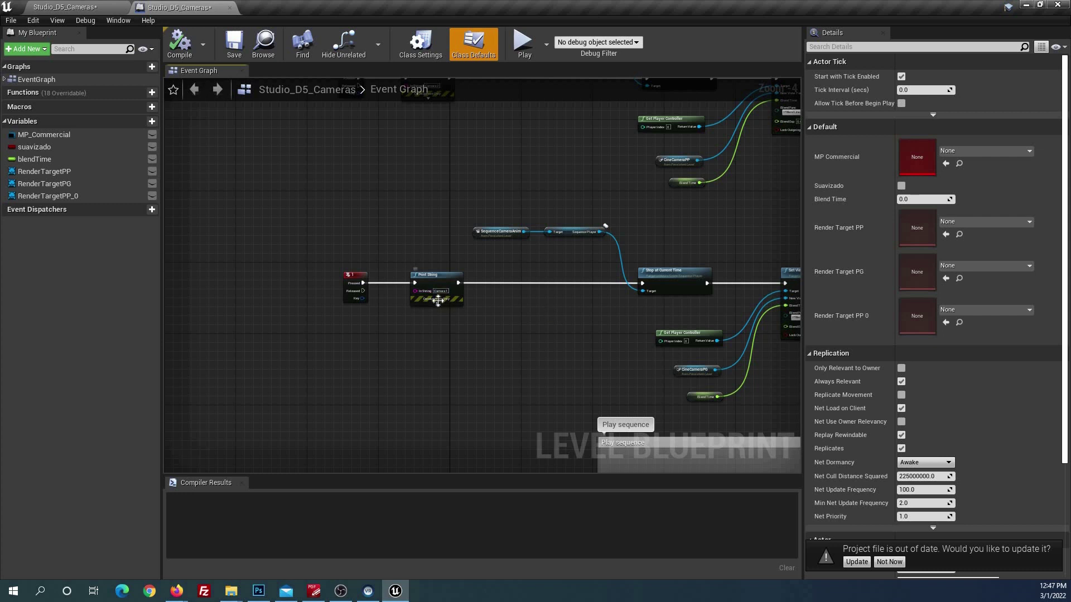
scroll(452, 293, up, 3)
scroll(466, 311, down, 1)
mouse_move(627, 301)
right_down()
mouse_move(536, 319)
mouse_move(355, 271)
right_up()
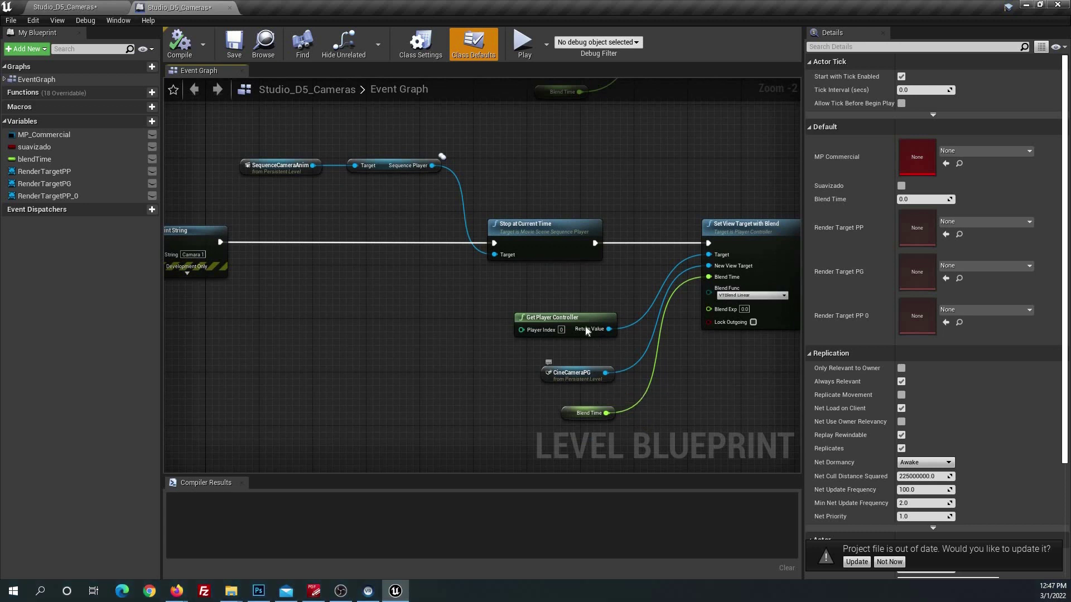
scroll(634, 301, down, 1)
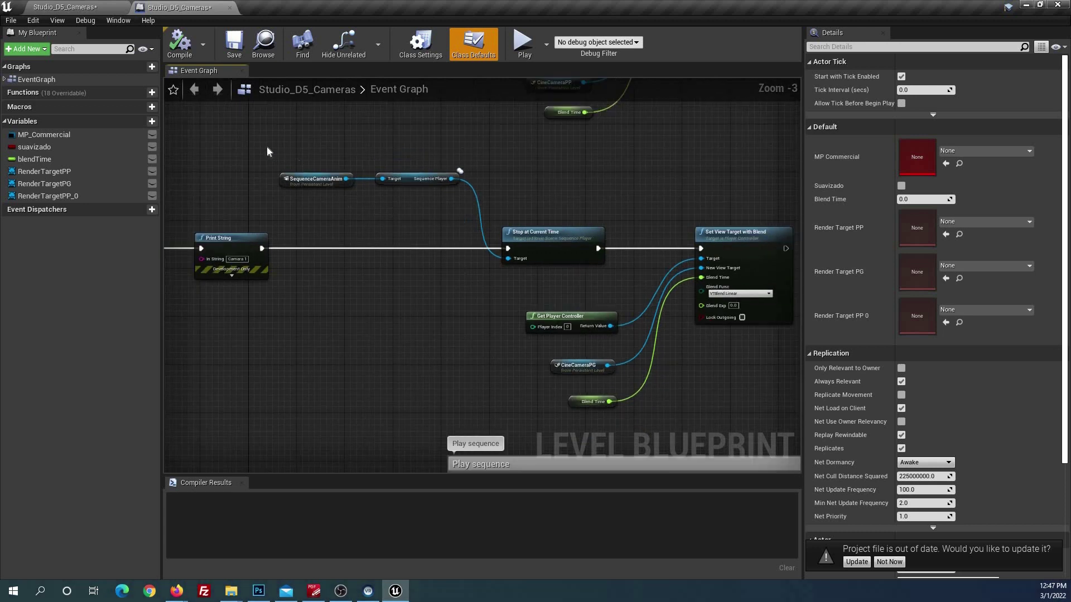
mouse_move(743, 358)
mouse_down()
mouse_move(233, 147)
mouse_move(378, 237)
mouse_up()
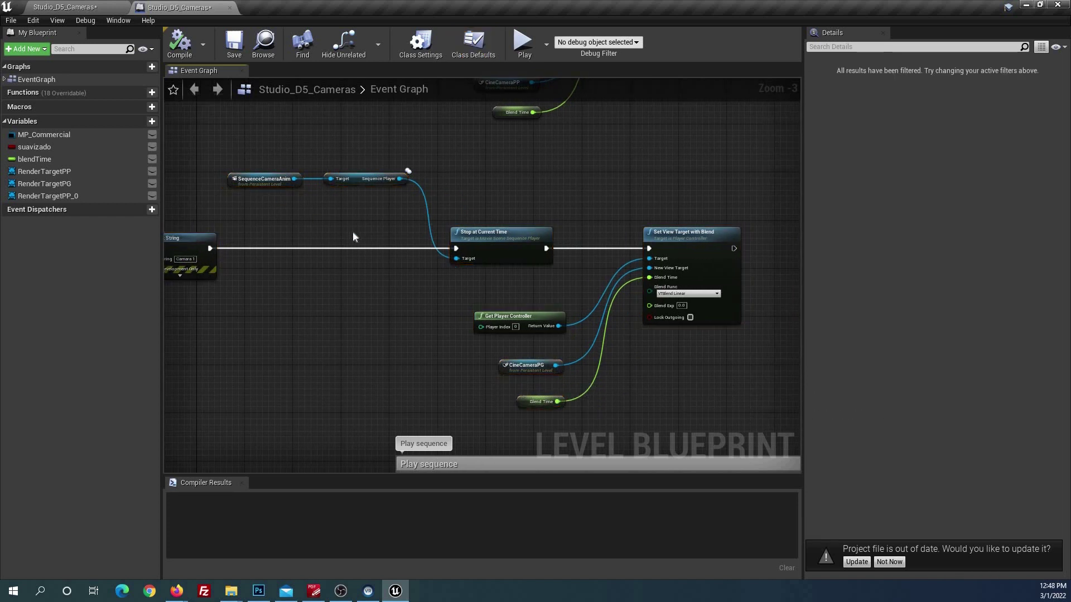
drag(701, 390, 745, 414)
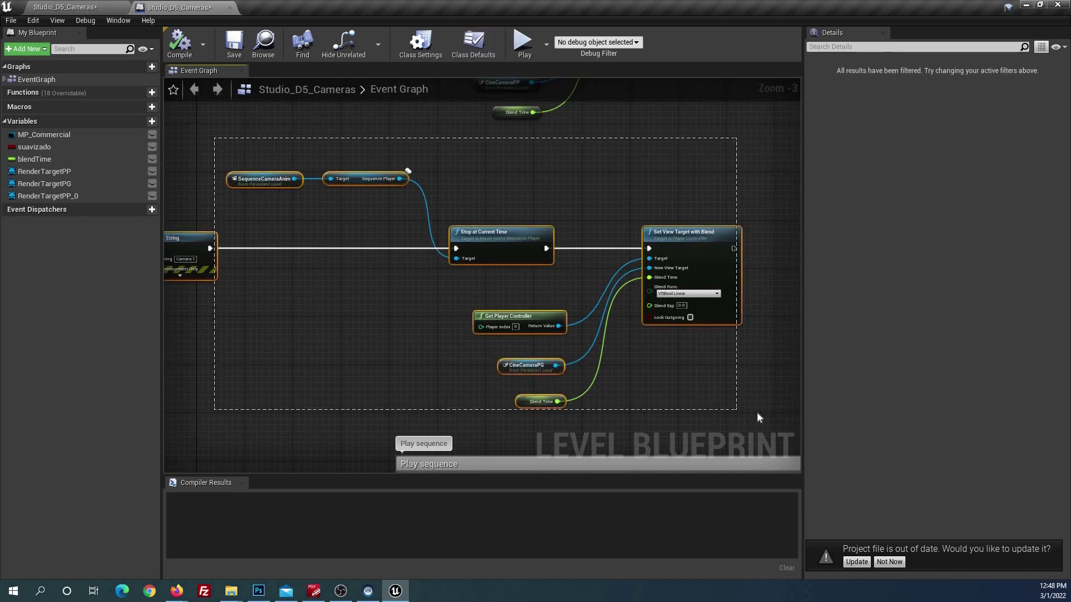
right_drag(744, 368, 505, 337)
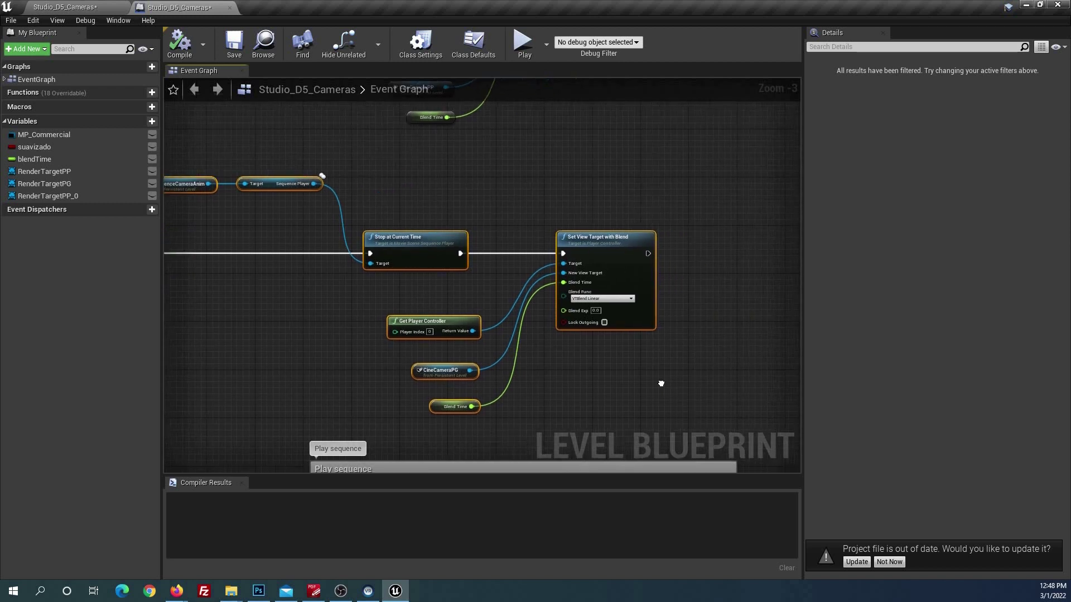
right_drag(565, 319, 561, 304)
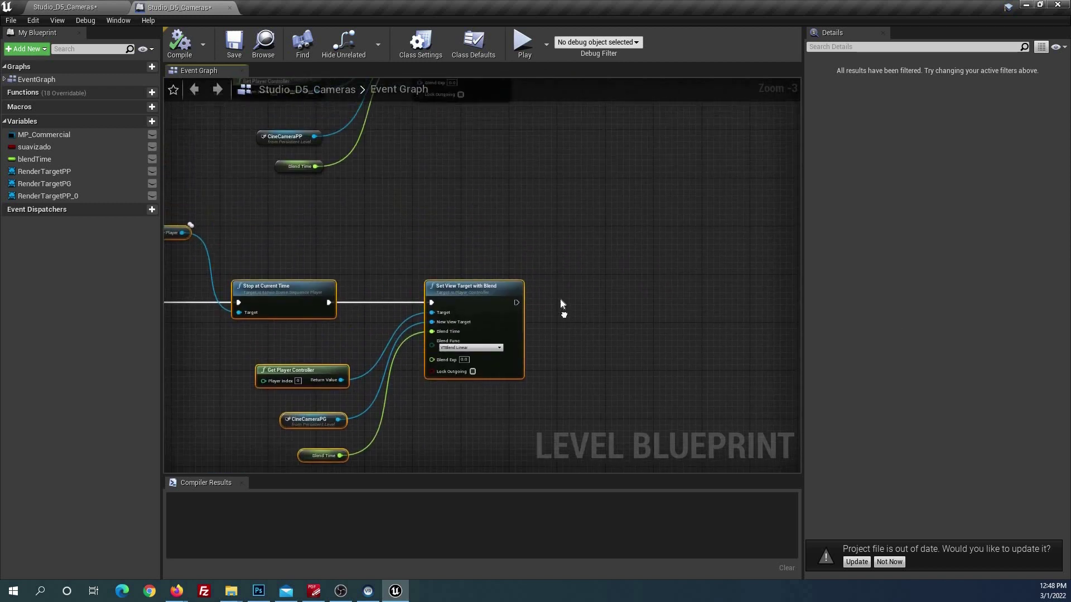
Step: Place an OWLSpoutSenderManager2 reference node in the Event Graph and position it
click(88, 8)
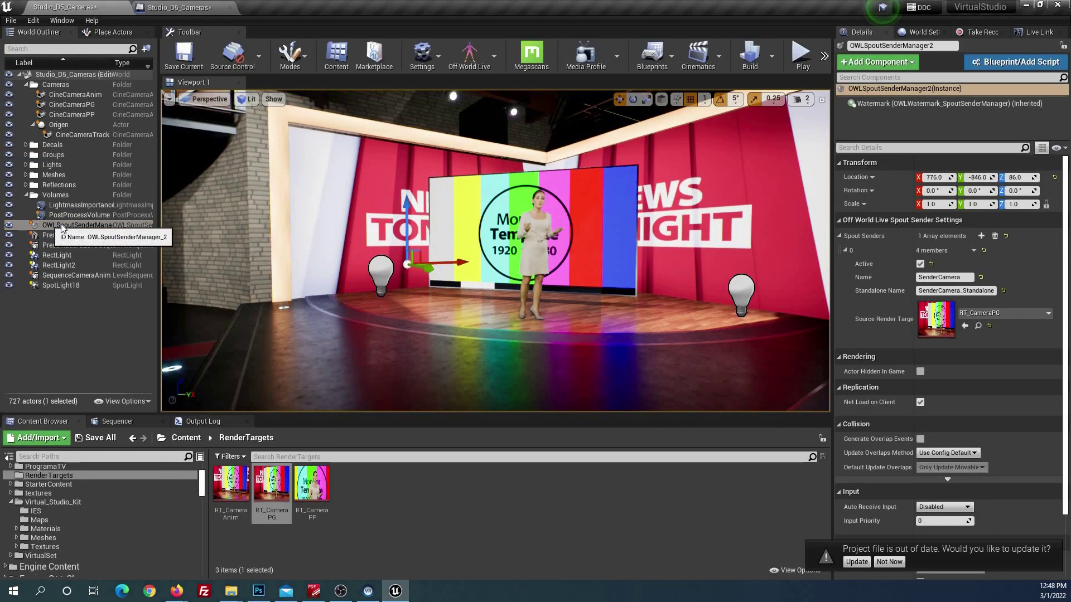
click(178, 7)
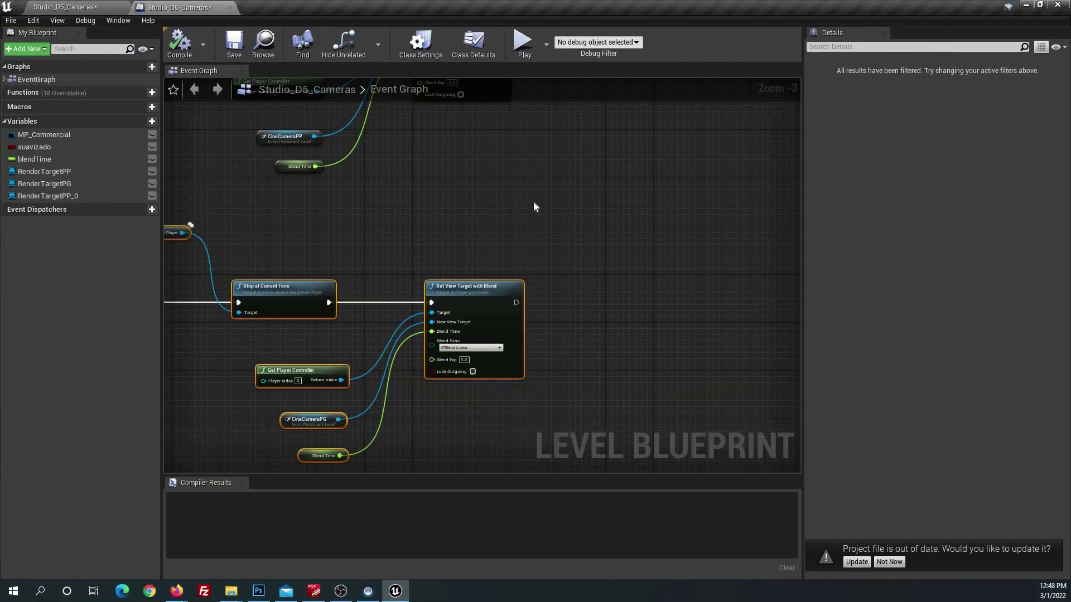
right_click(564, 184)
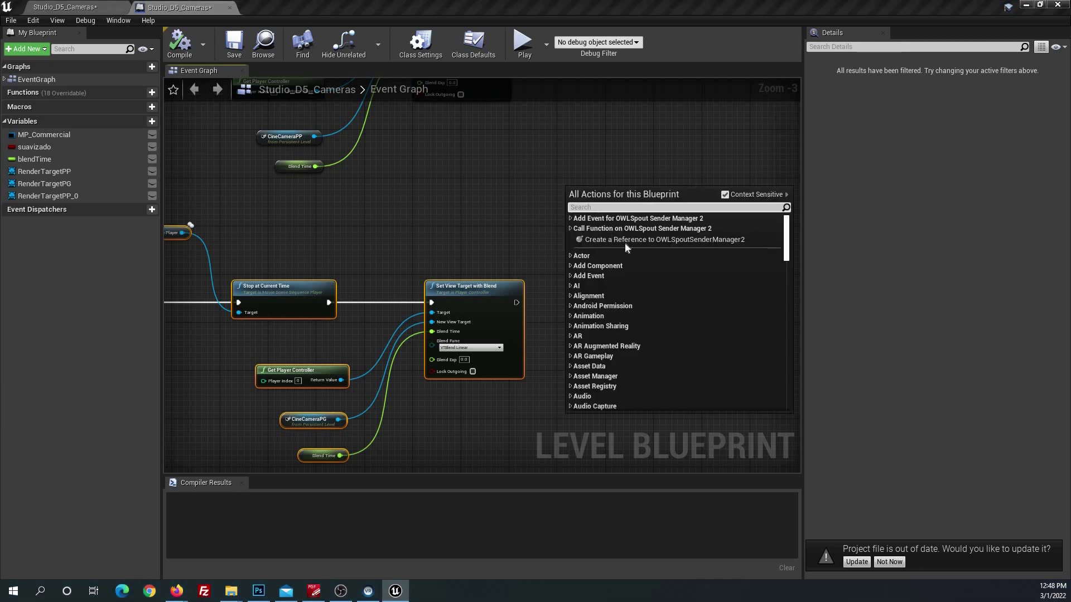
key(Escape)
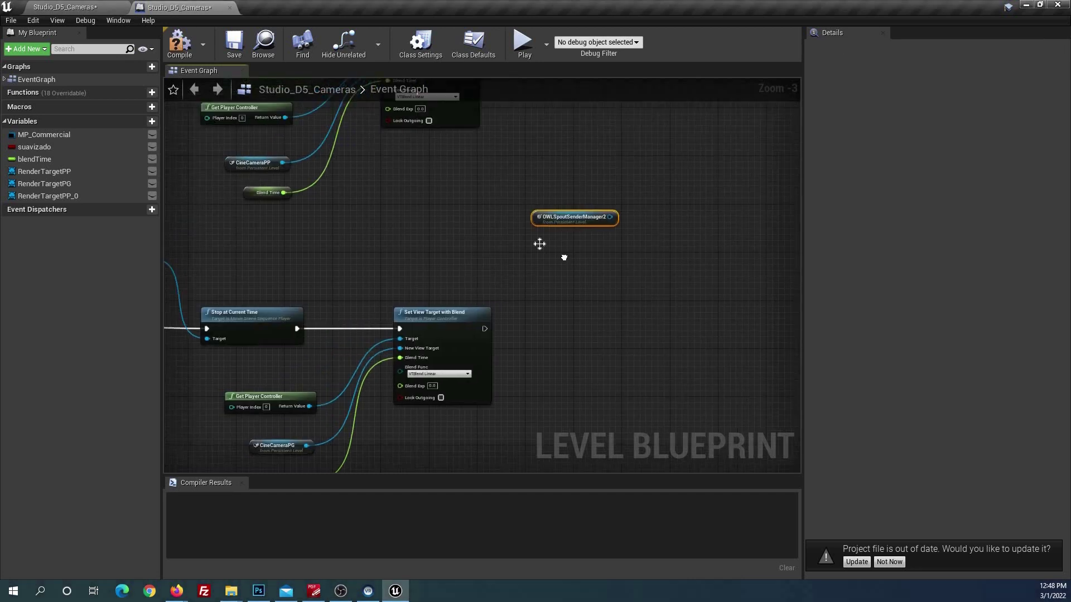
right_drag(602, 237, 518, 260)
drag(517, 261, 499, 273)
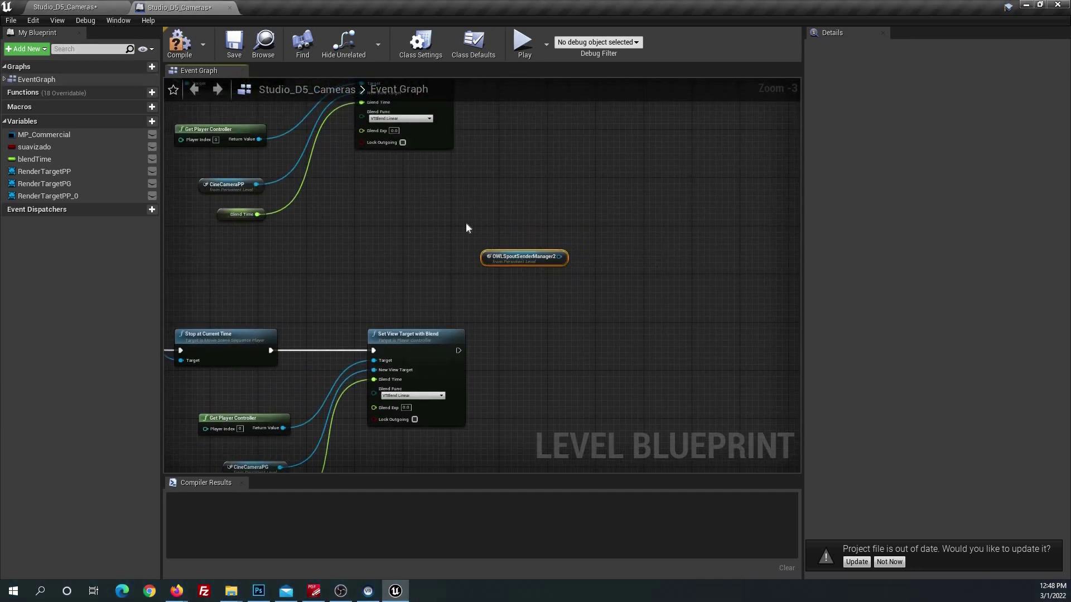
click(68, 11)
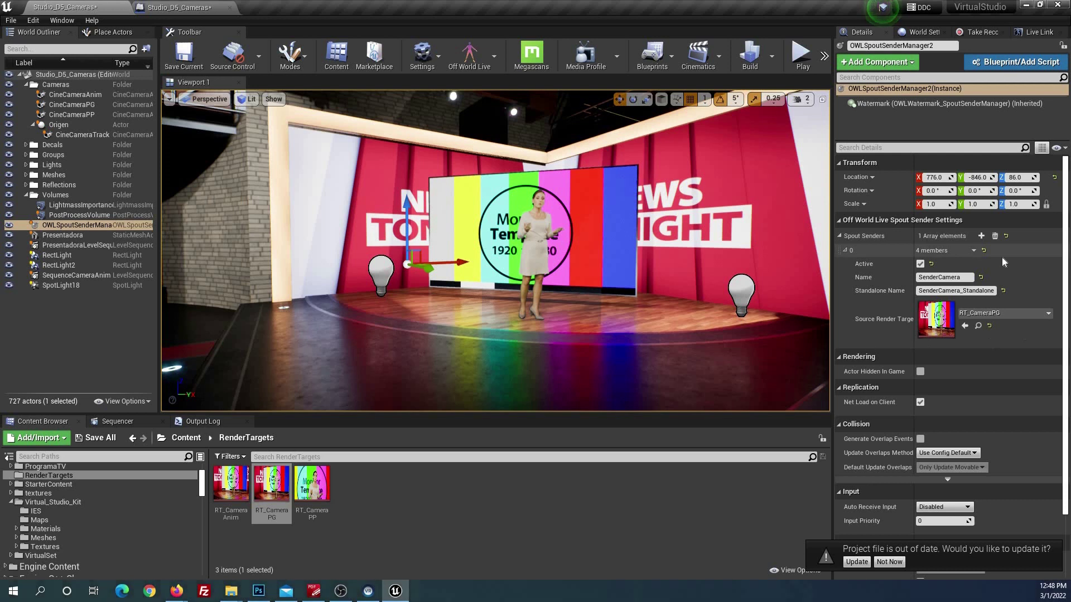
click(159, 10)
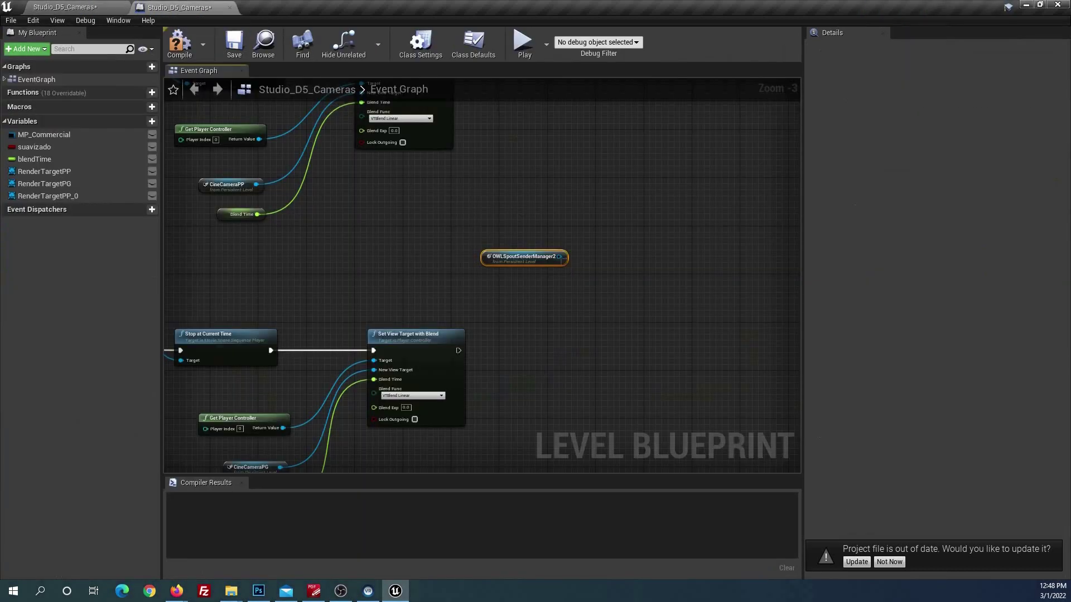
Step: Add a Get Spout Senders node wired from the OWLSpoutSenderManager2 reference
drag(559, 257, 630, 273)
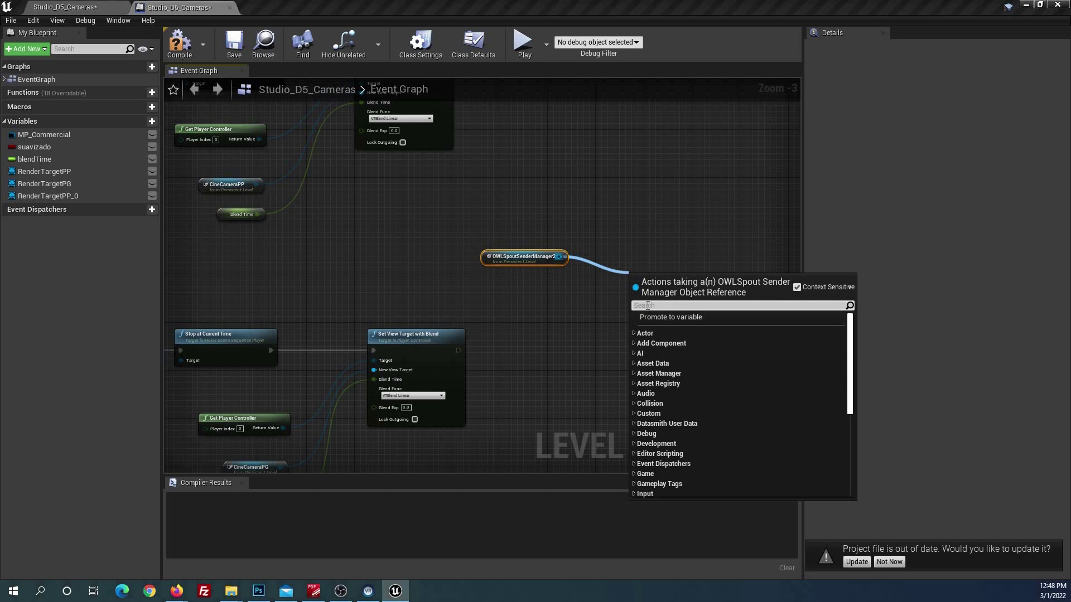
text(sender)
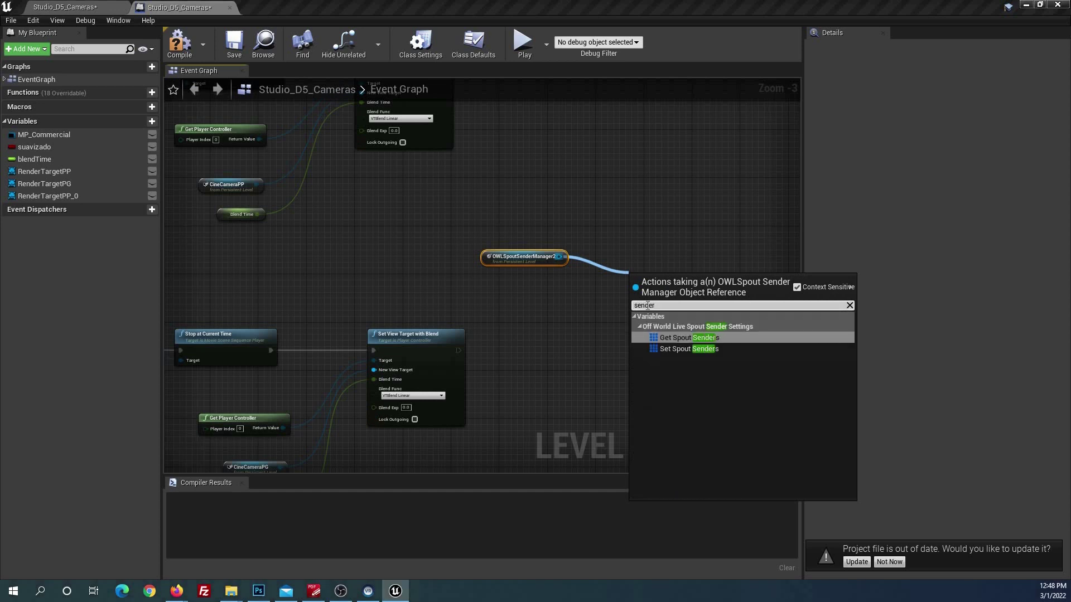
click(696, 339)
drag(669, 280, 650, 257)
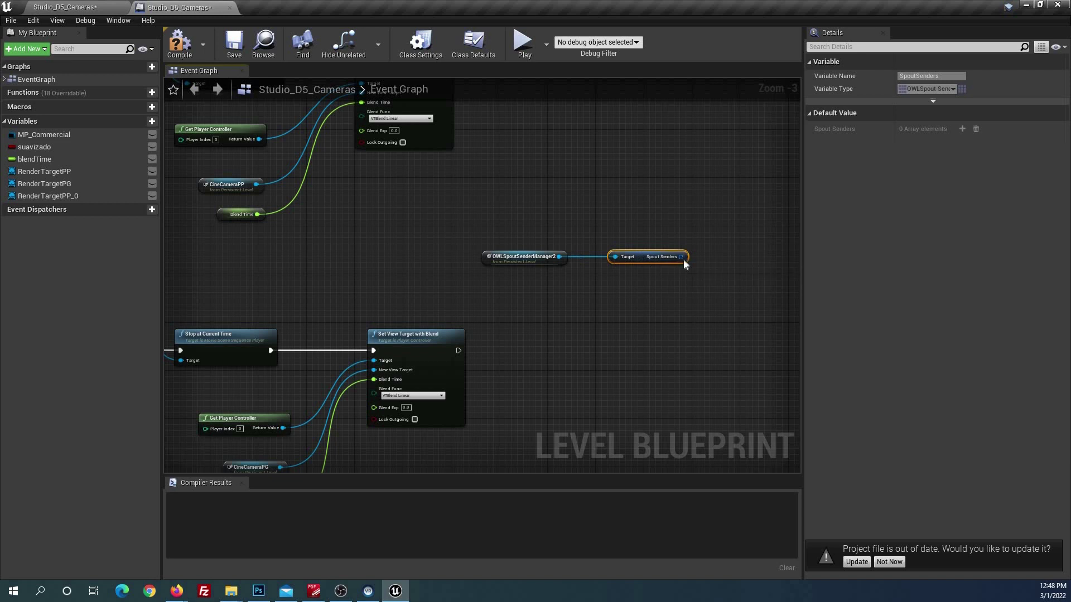
scroll(682, 258, up, 3)
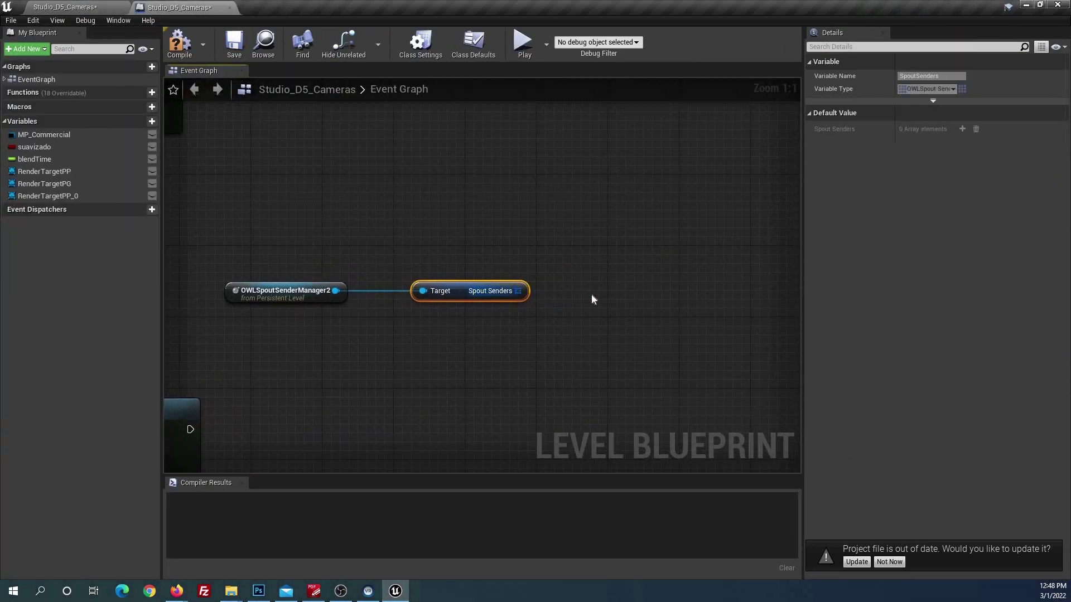
Step: Add a GET (a ref) node at index 0 on the Spout Senders array and select all three nodes
drag(518, 291, 591, 295)
text(ge)
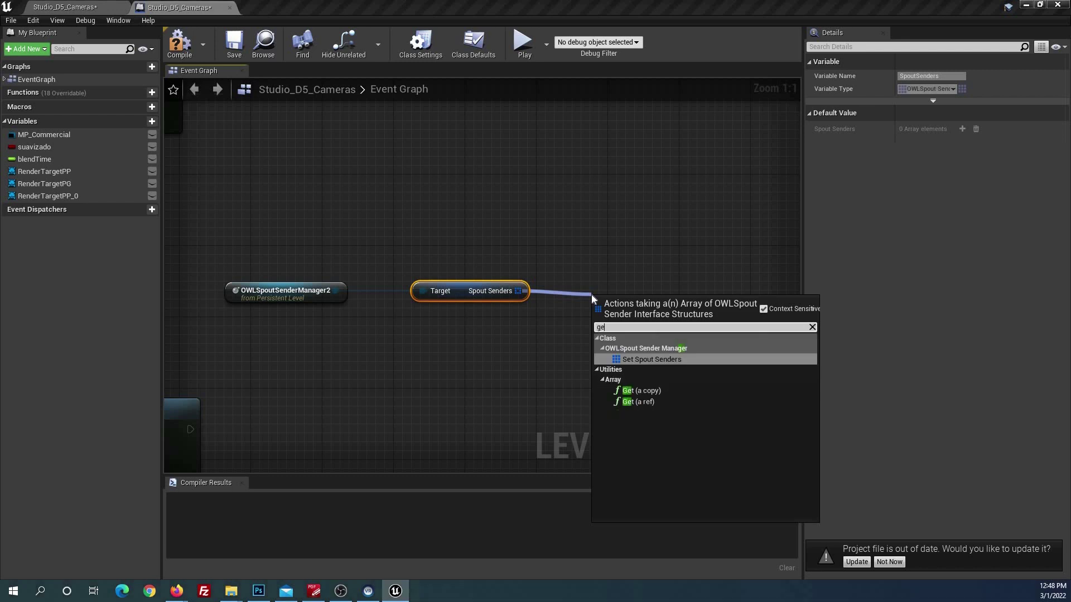
text(t)
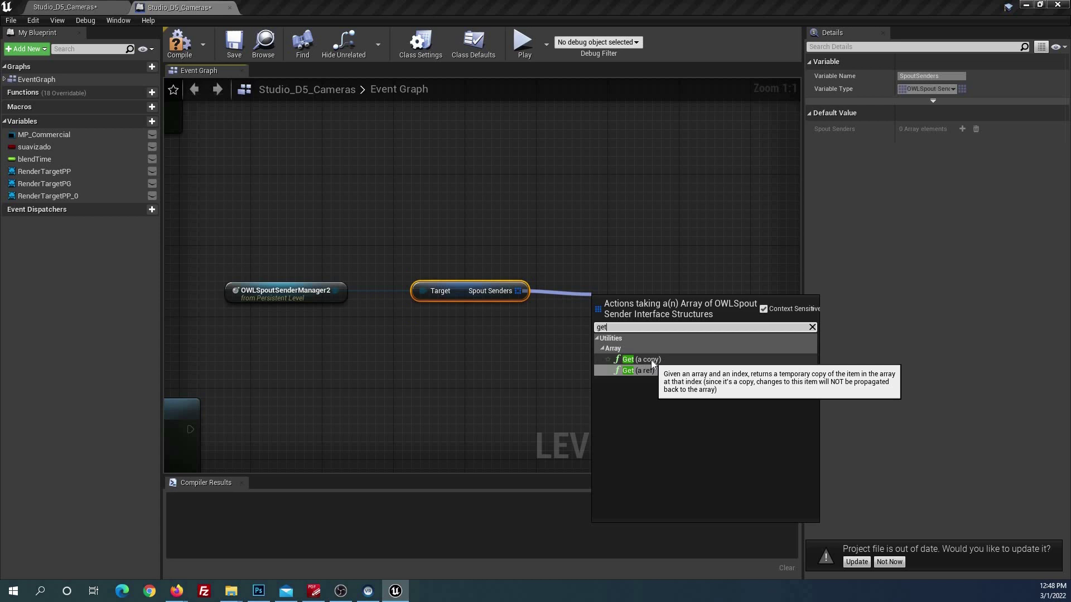
click(643, 368)
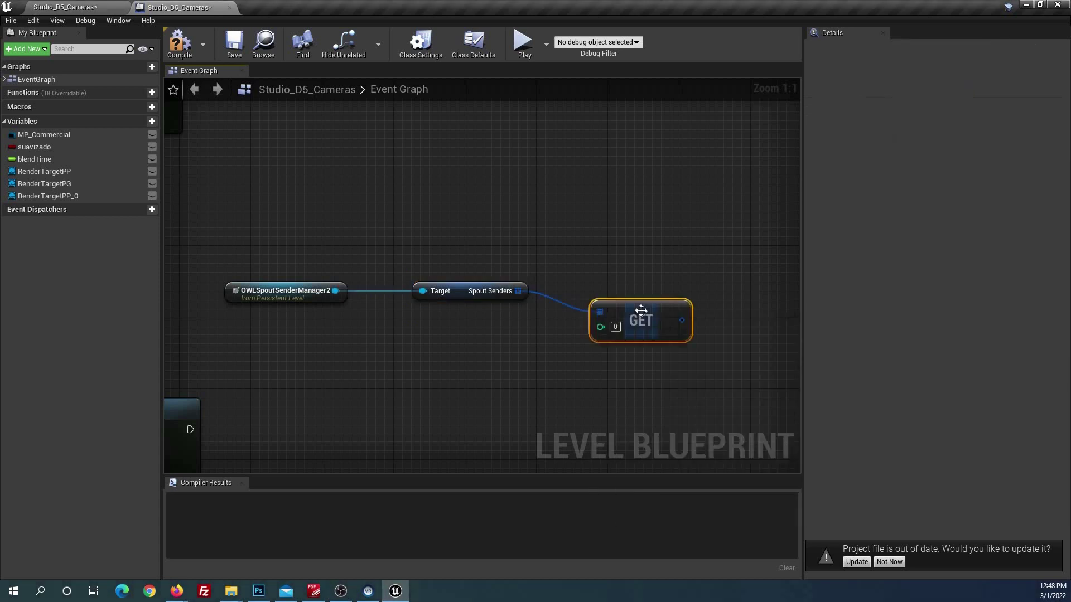
drag(641, 311, 630, 287)
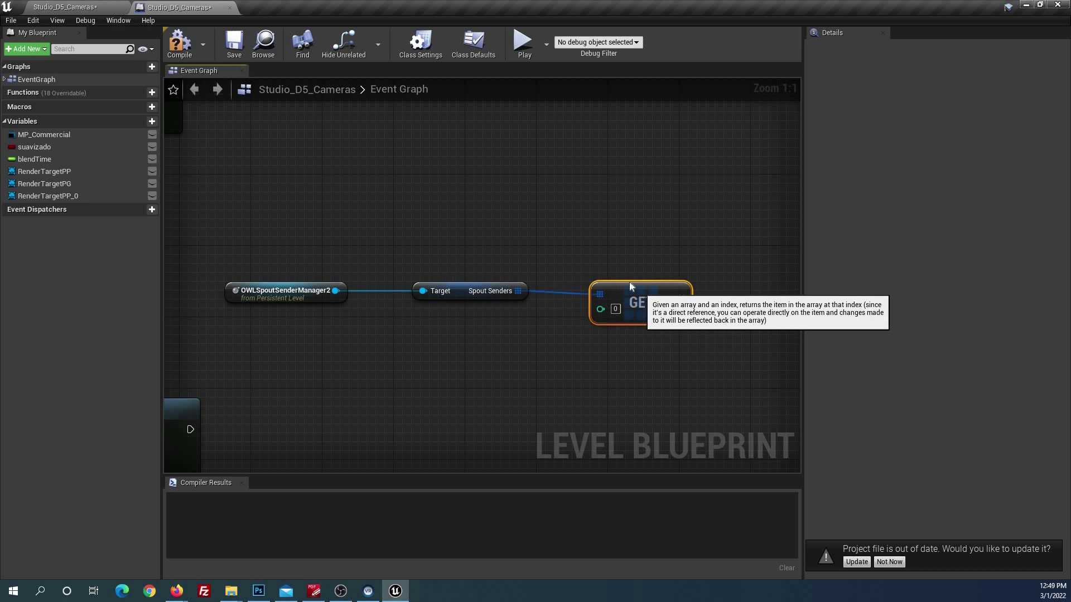
drag(275, 239, 591, 313)
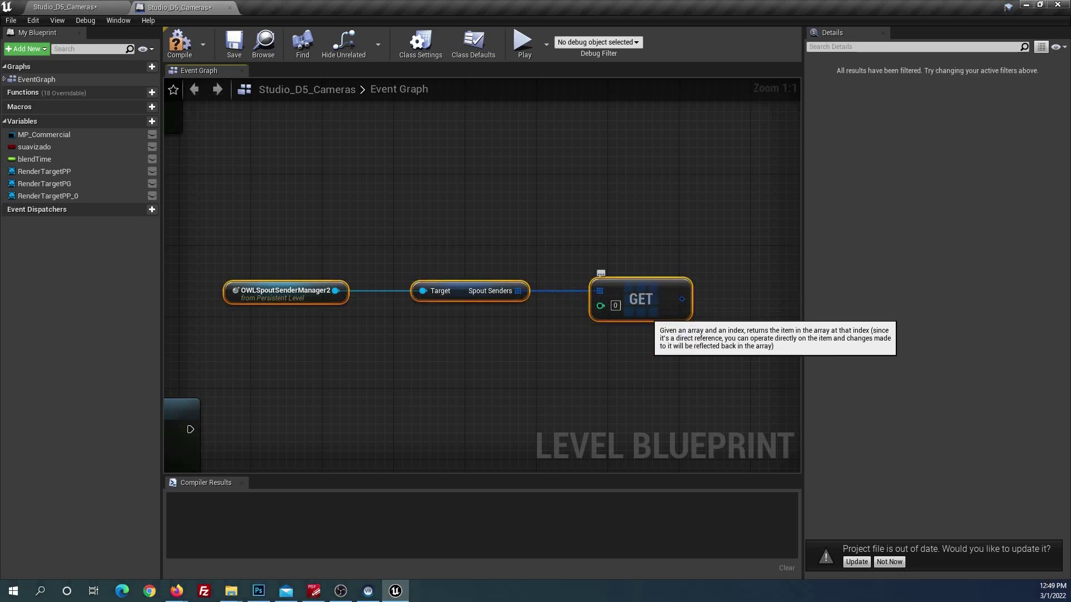
scroll(605, 289, down, 1)
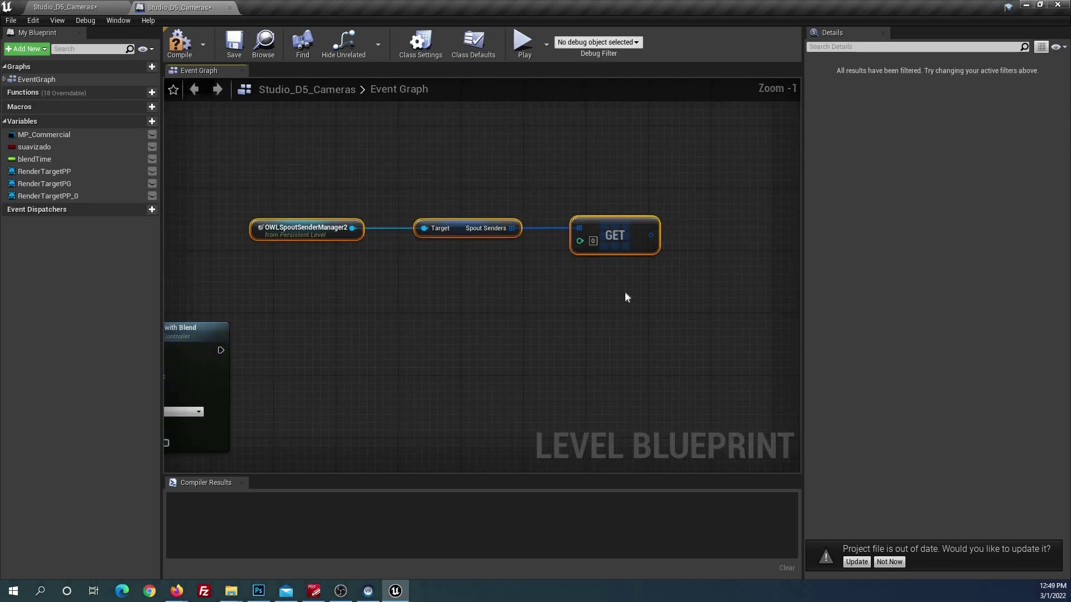
Step: From GET's output, add a Set members in OWLSpoutSenderInterface node
right_click(622, 330)
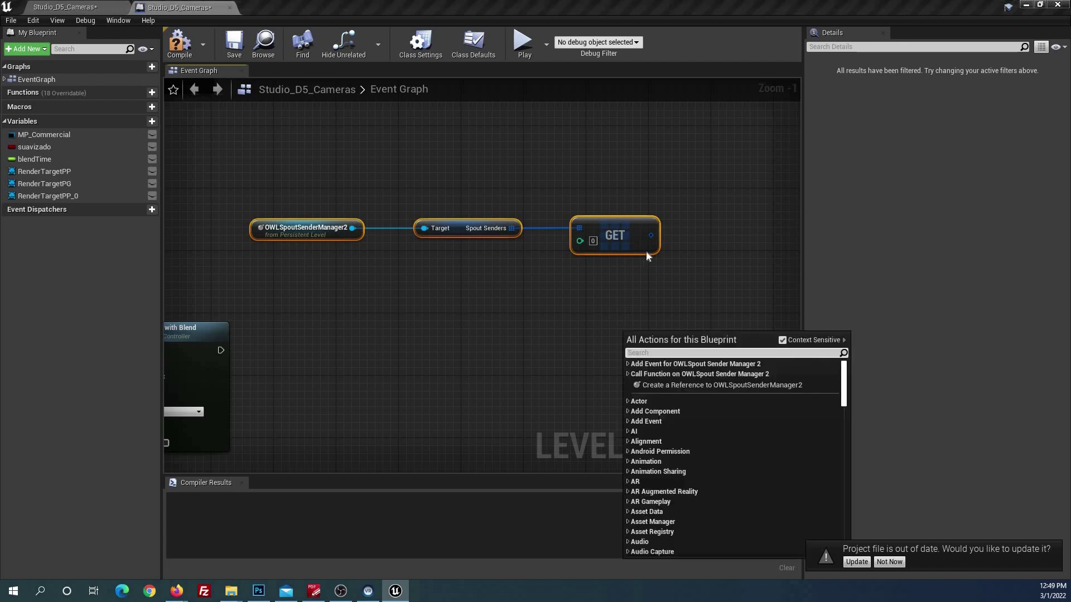
click(679, 289)
drag(650, 235, 680, 291)
text(set me)
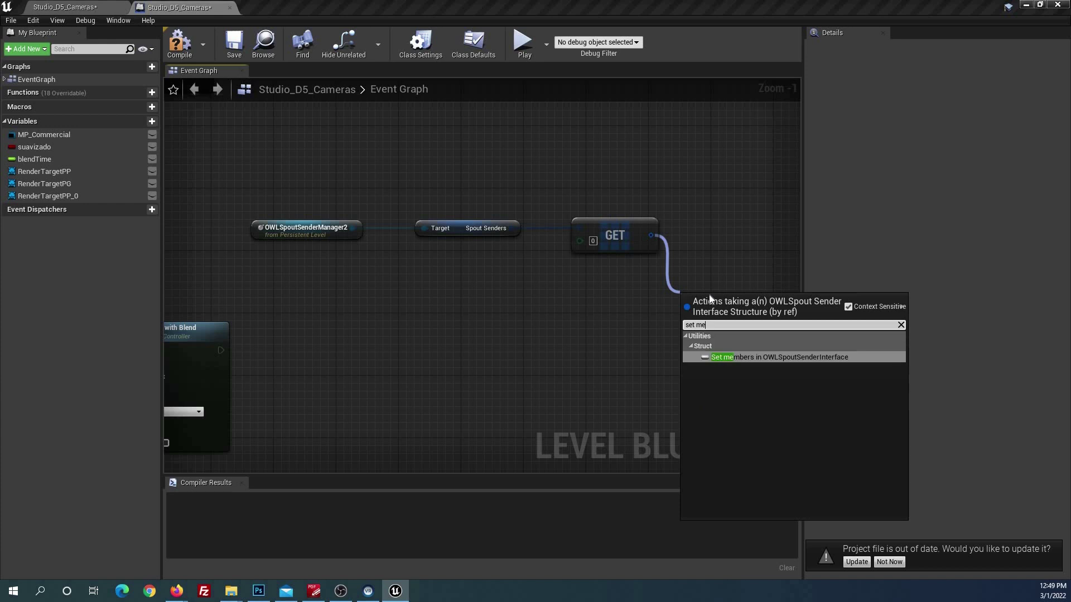
click(817, 358)
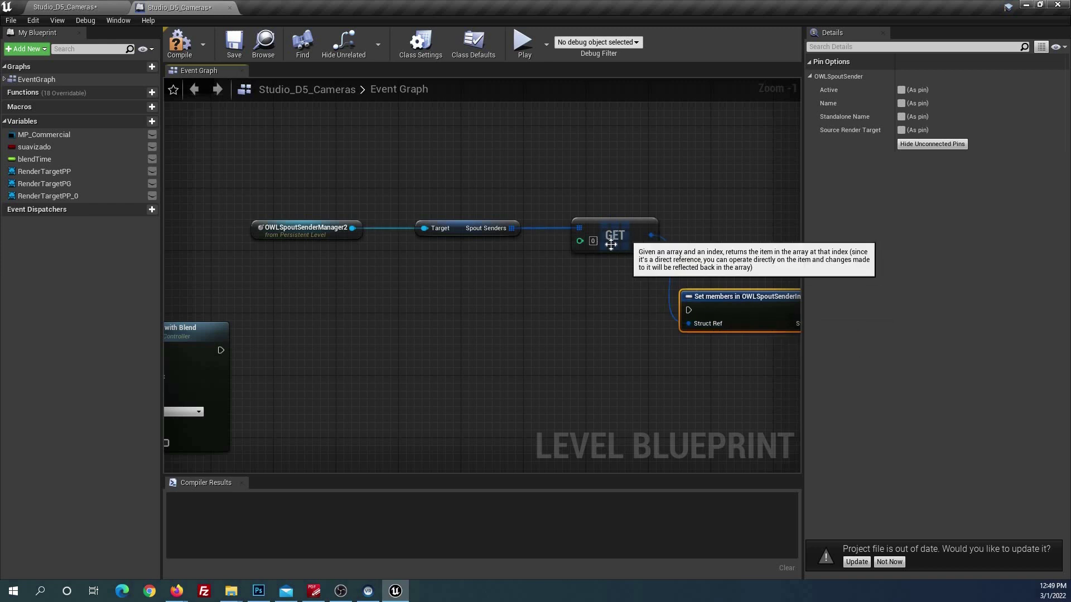
Step: Expose Source Render Target as a pin on the Set members node
click(84, 7)
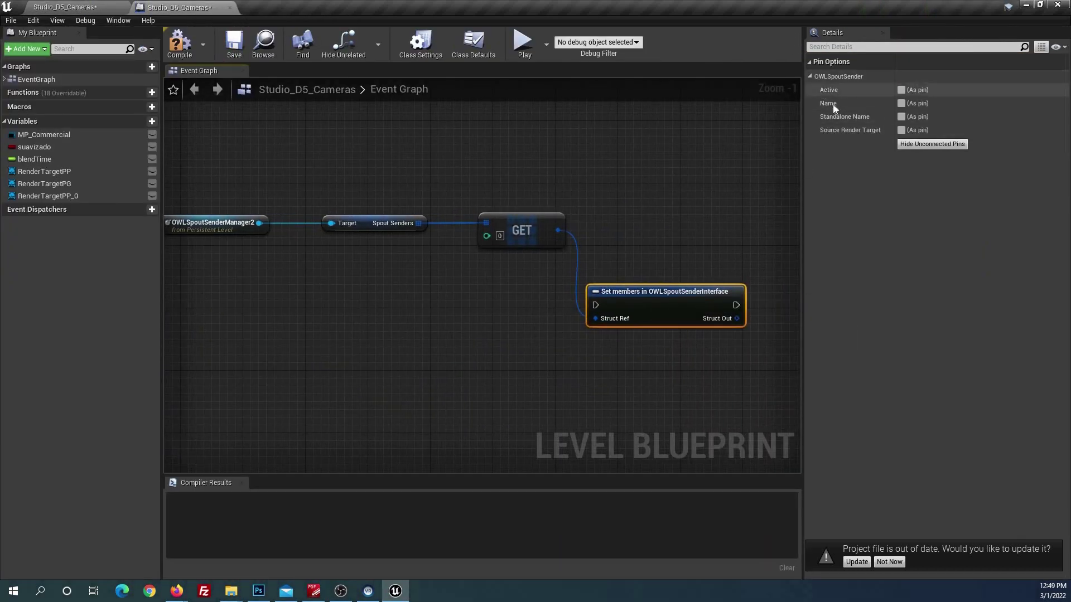
click(900, 131)
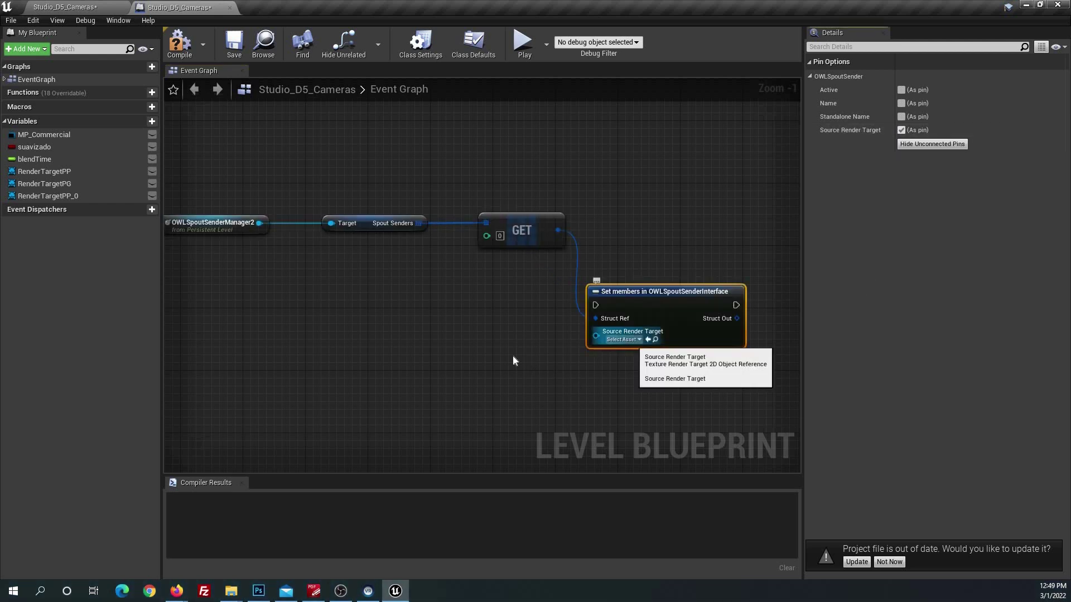
scroll(513, 361, down, 1)
mouse_move(468, 307)
right_down()
mouse_move(511, 315)
mouse_move(520, 296)
right_up()
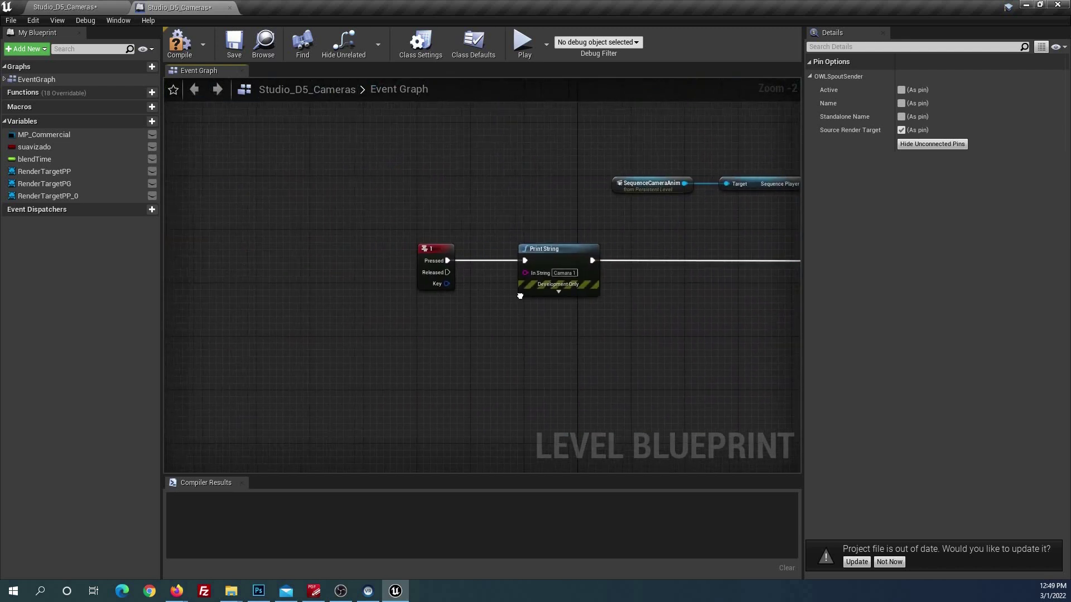
Step: Wire Set View Target with Blend's exec output into the Set members node
right_drag(520, 296, 327, 274)
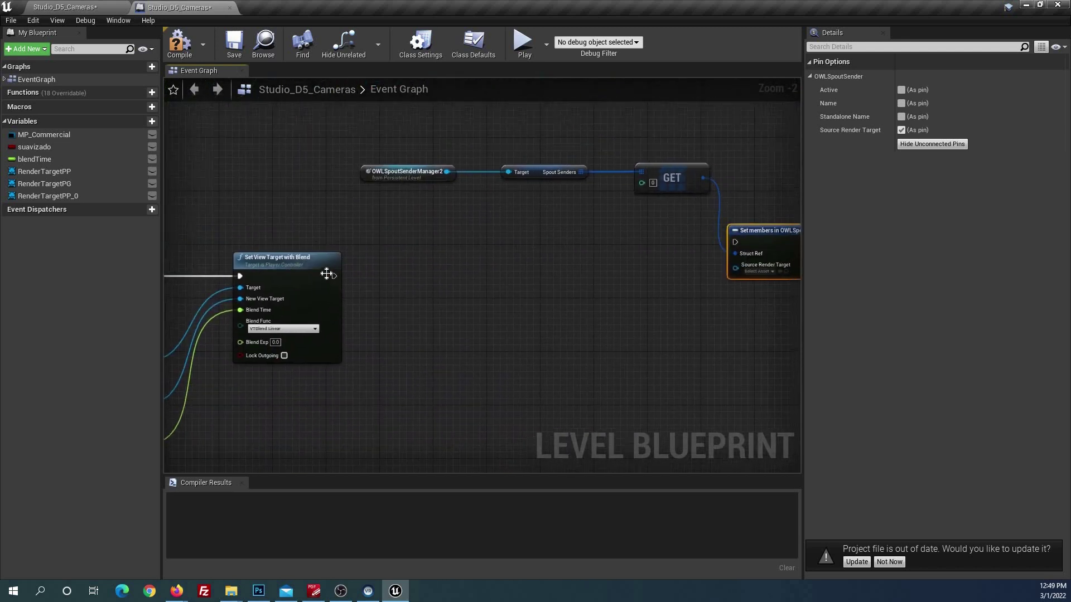
drag(334, 275, 727, 243)
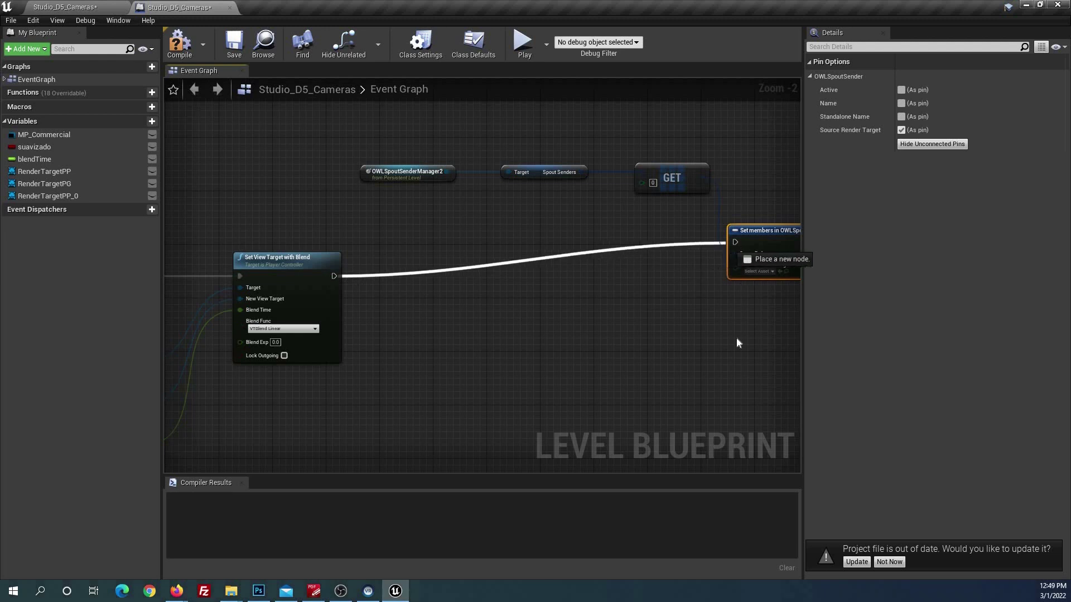
right_drag(614, 297, 479, 303)
drag(641, 252, 647, 277)
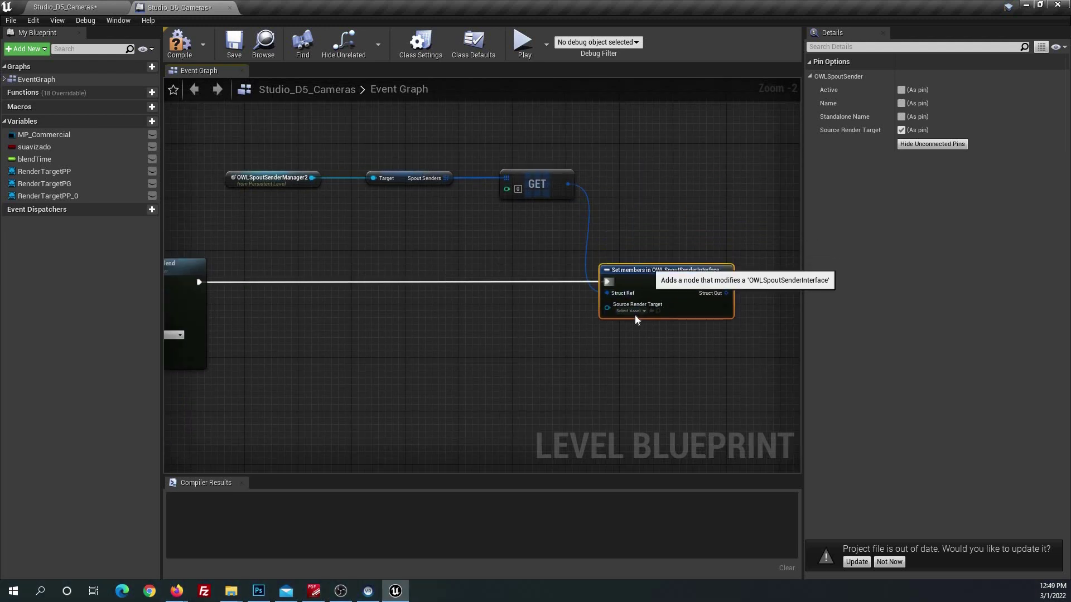
Step: Set the Source Render Target to RT_CameraPG
click(633, 312)
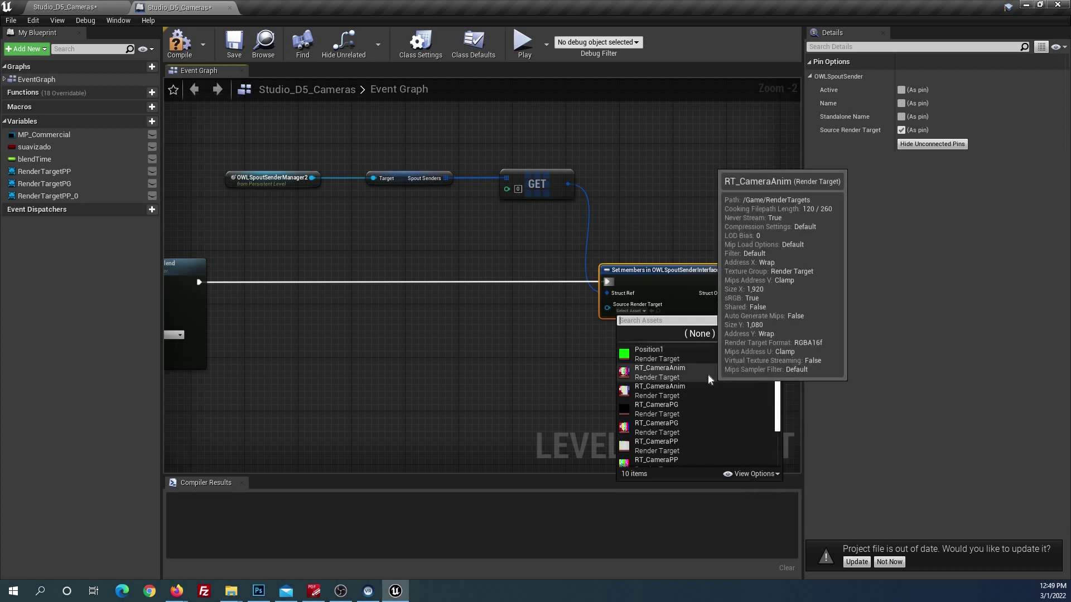
click(698, 423)
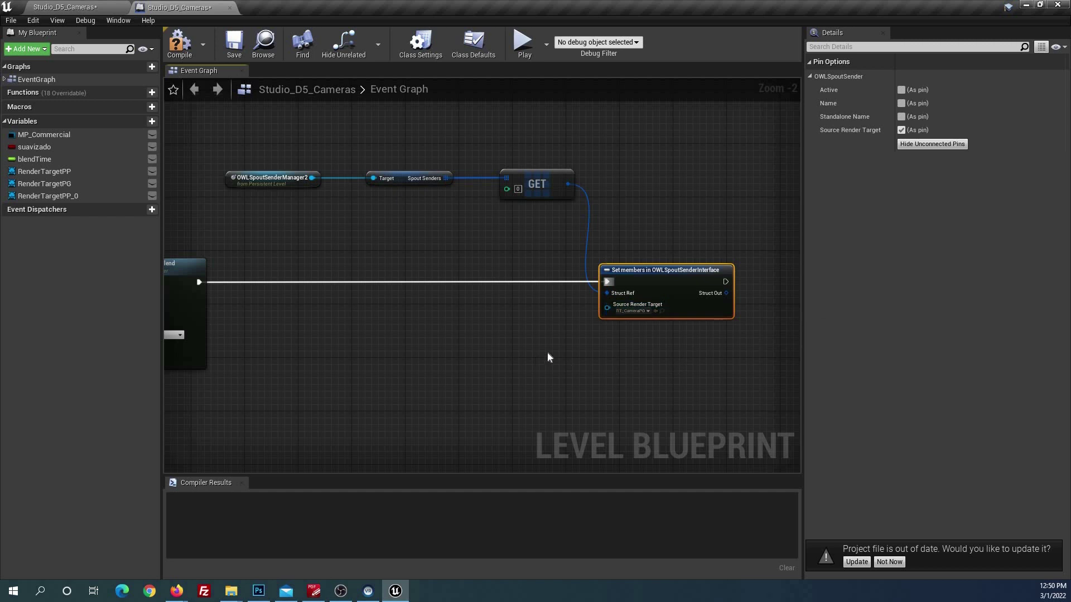
scroll(625, 366, down, 2)
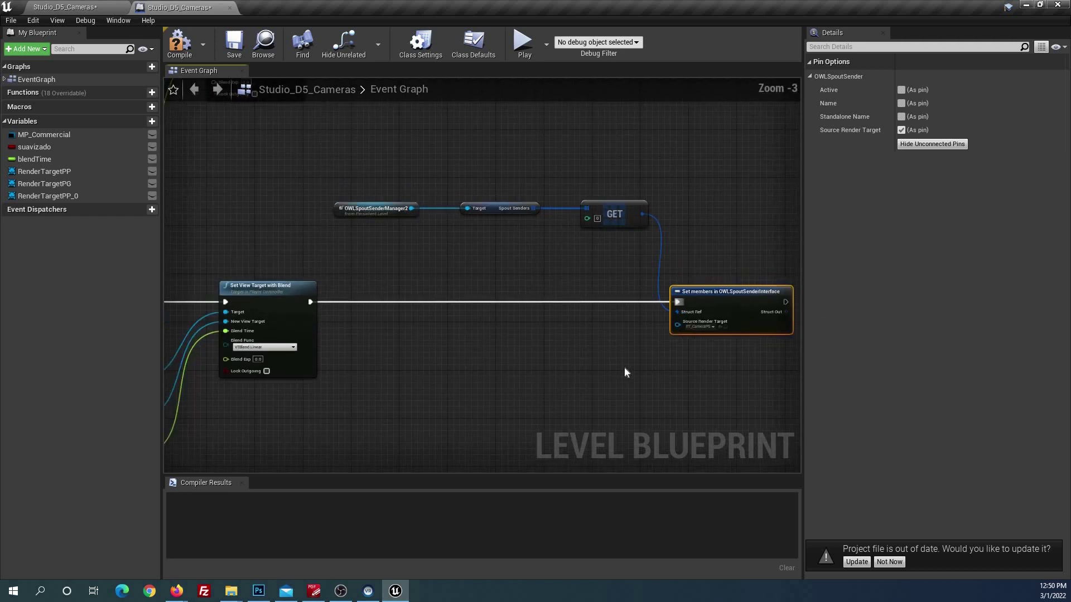
Step: Nudge the Set members node right and select the whole Spout sender chain
right_drag(676, 284, 547, 259)
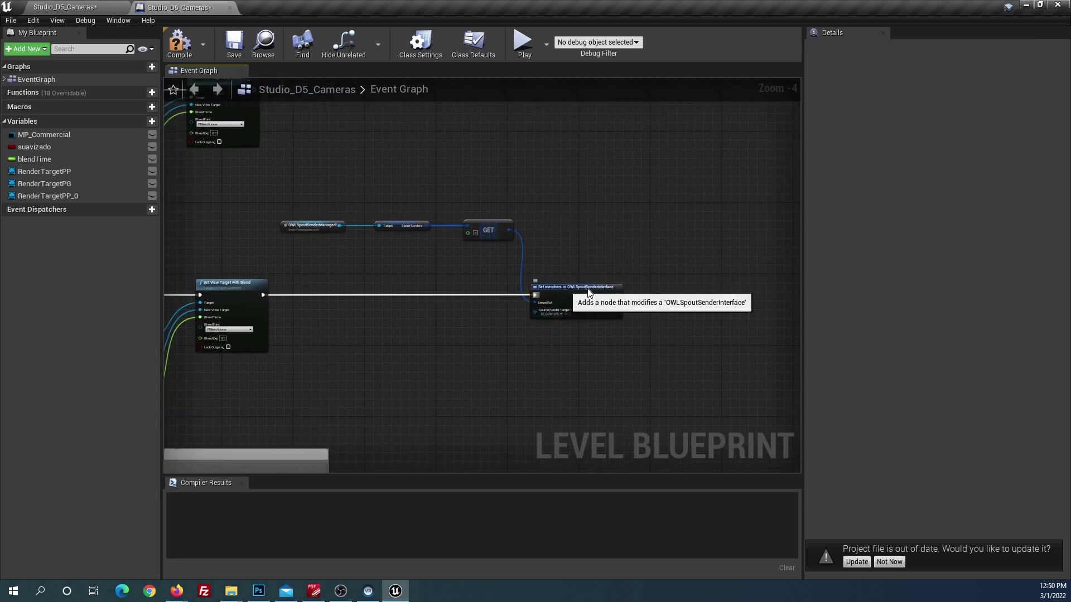
drag(561, 297, 588, 296)
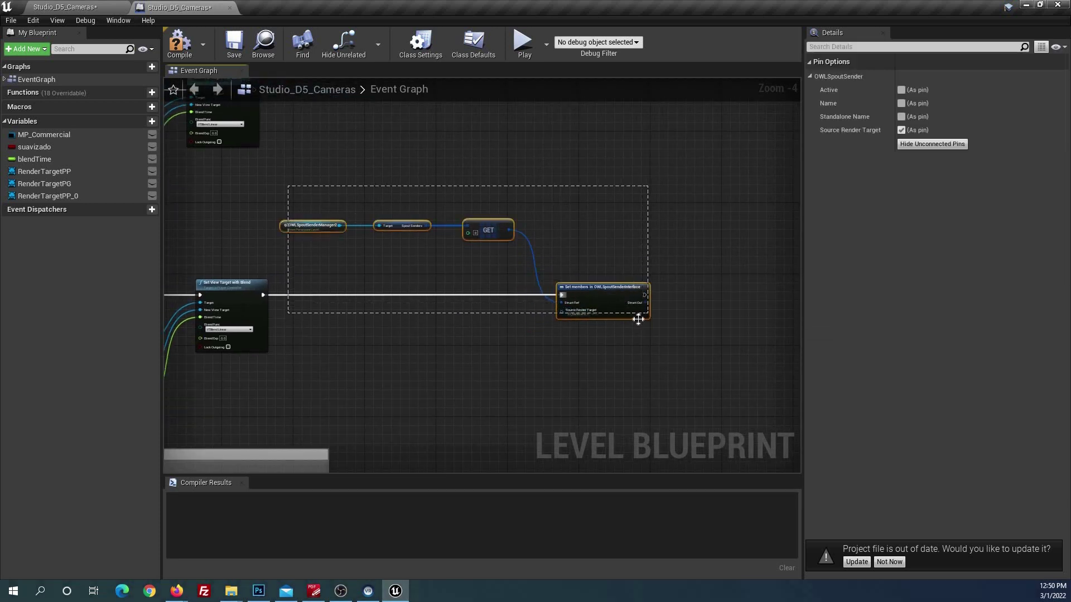
drag(638, 319, 636, 322)
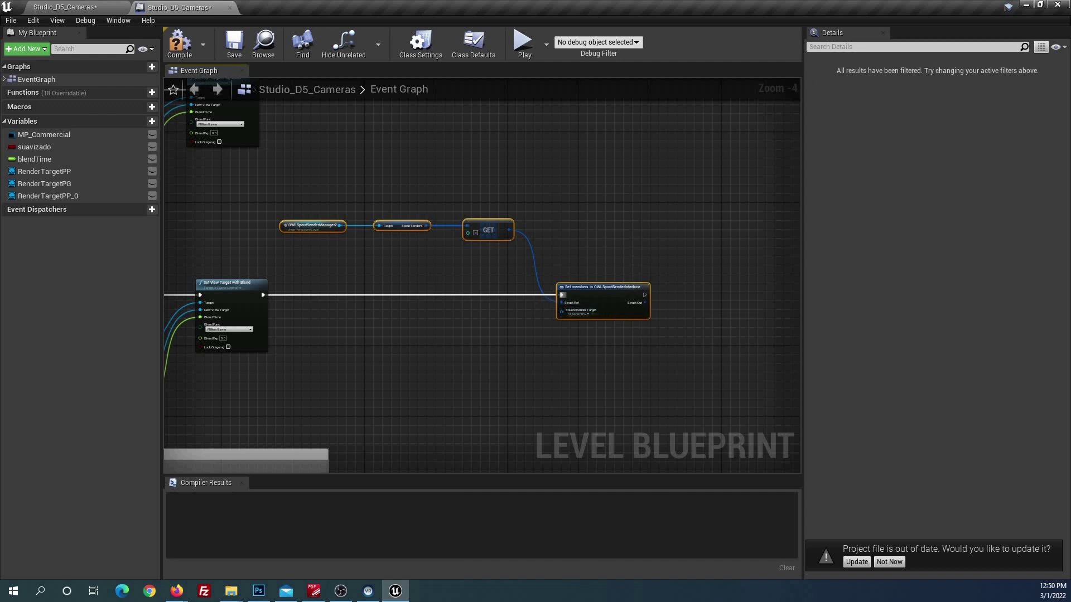
Step: Pan the graph to the key 2 Set View Target with Blend nodes
right_drag(563, 294, 614, 346)
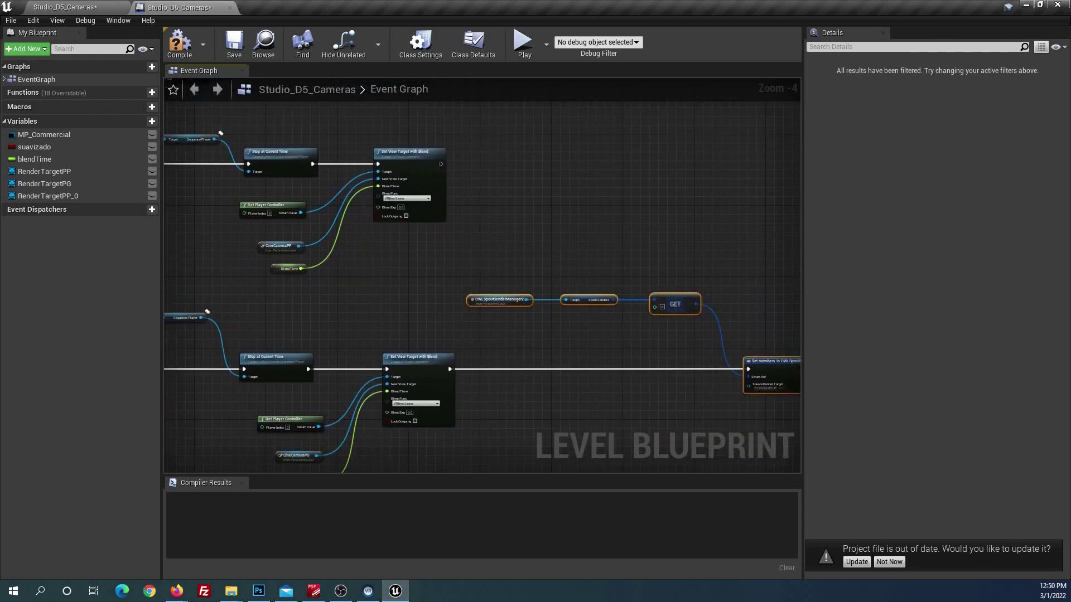
right_drag(500, 114, 538, 245)
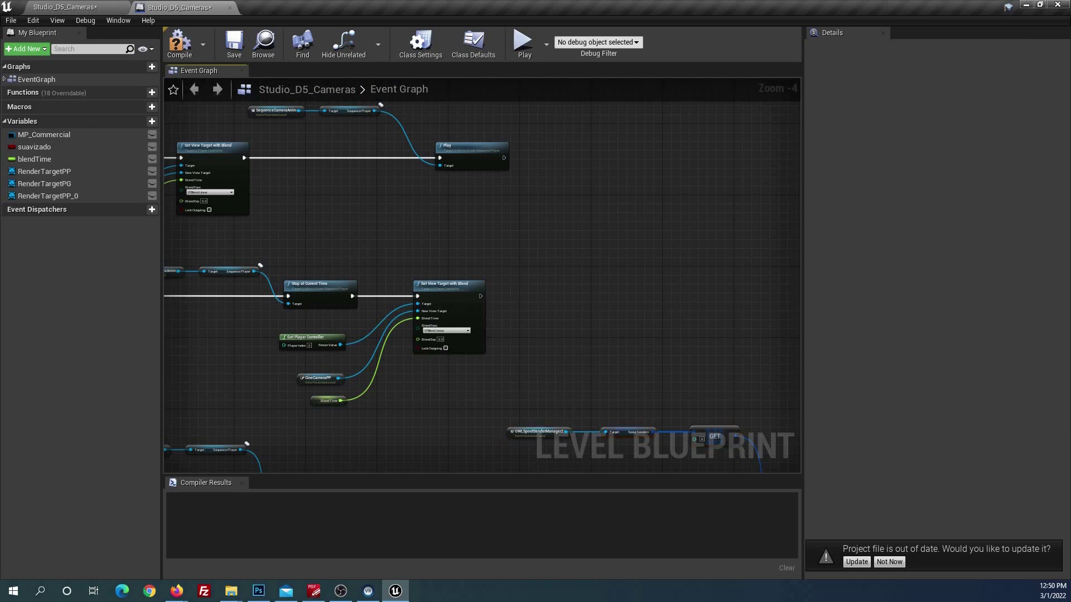
right_drag(383, 272, 450, 309)
scroll(330, 271, up, 2)
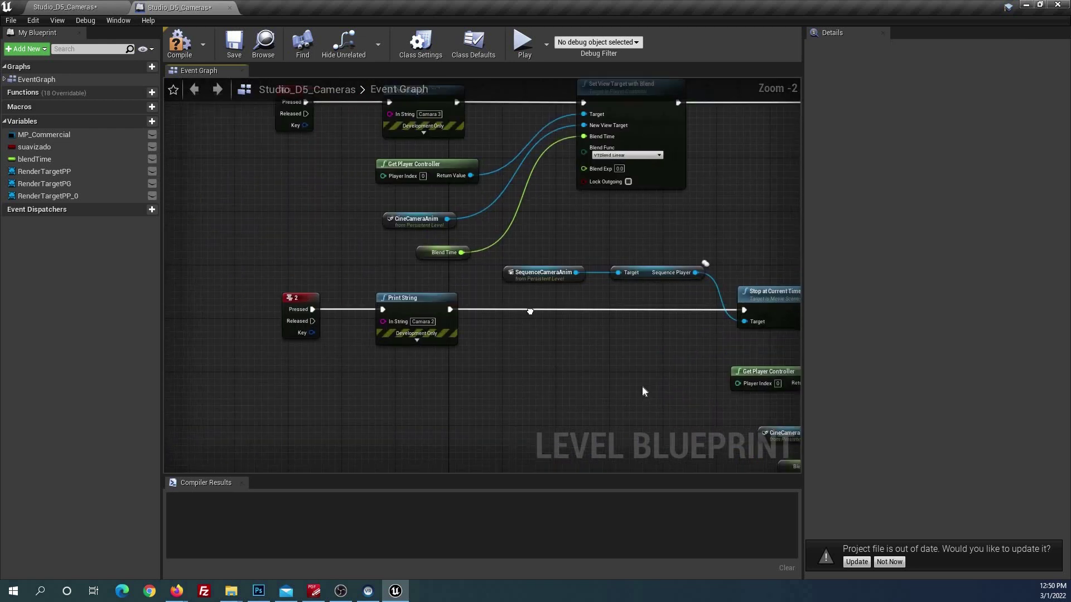
right_drag(584, 302, 310, 193)
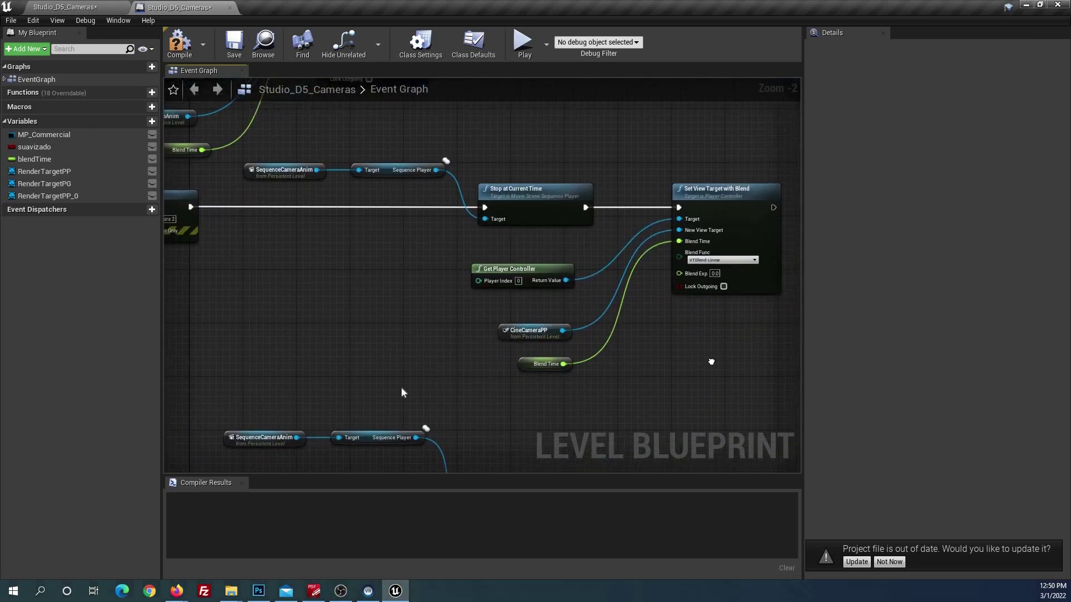
Step: Paste the Spout sender chain above key 2's camera switch and wire it in
right_drag(531, 270, 209, 301)
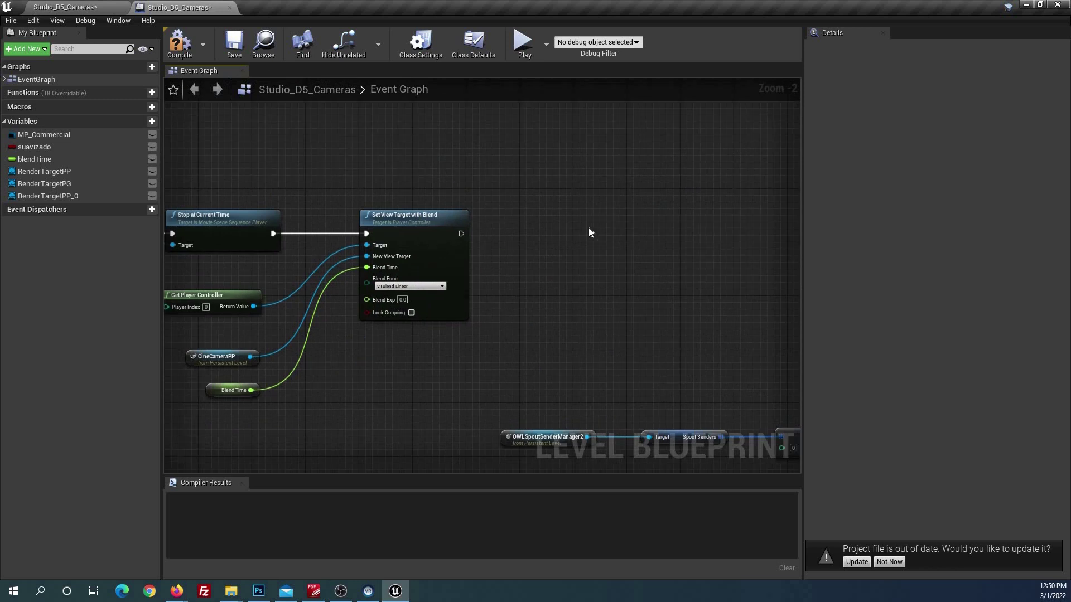
key(ctrl+v)
drag(675, 207, 668, 153)
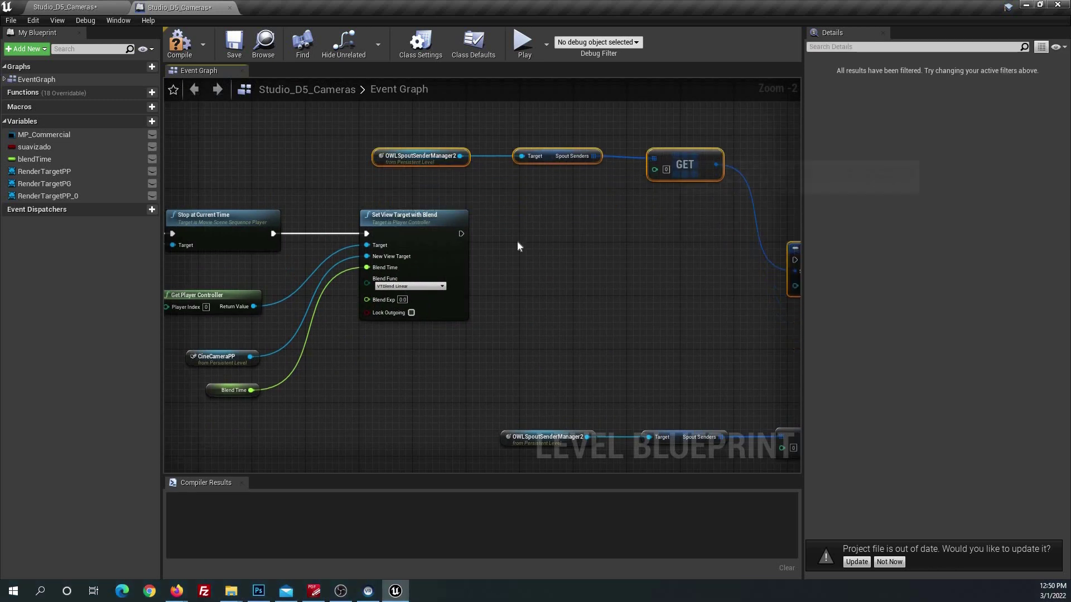
mouse_move(466, 234)
mouse_down()
mouse_move(752, 264)
mouse_move(771, 221)
mouse_up()
Step: Set the pasted node's Source Render Target to RT_CameraPP
right_drag(771, 221, 631, 296)
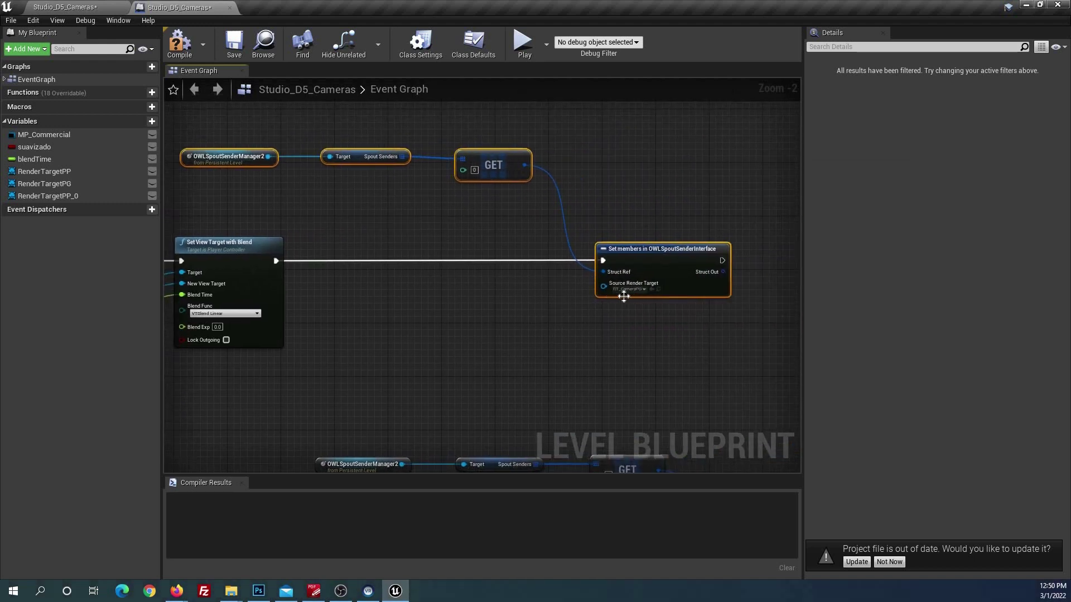
scroll(628, 295, up, 2)
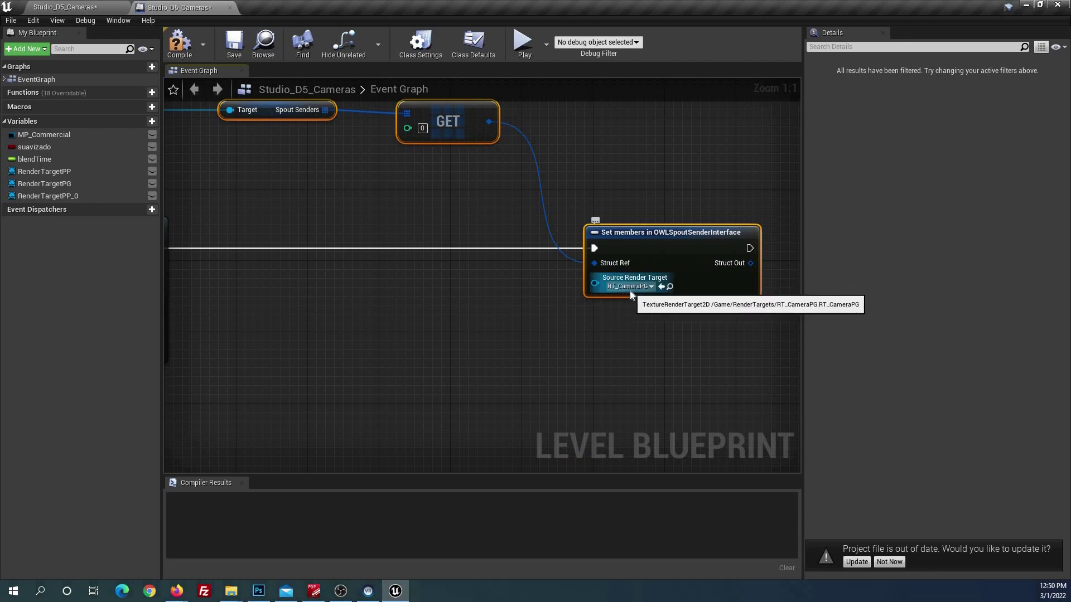
click(630, 288)
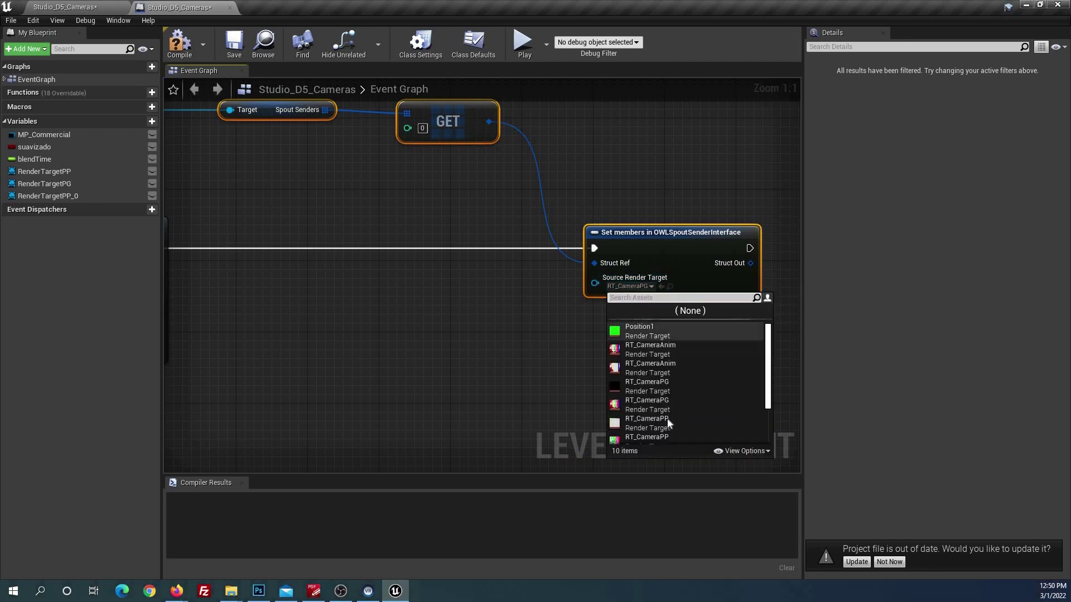
mouse_move(662, 427)
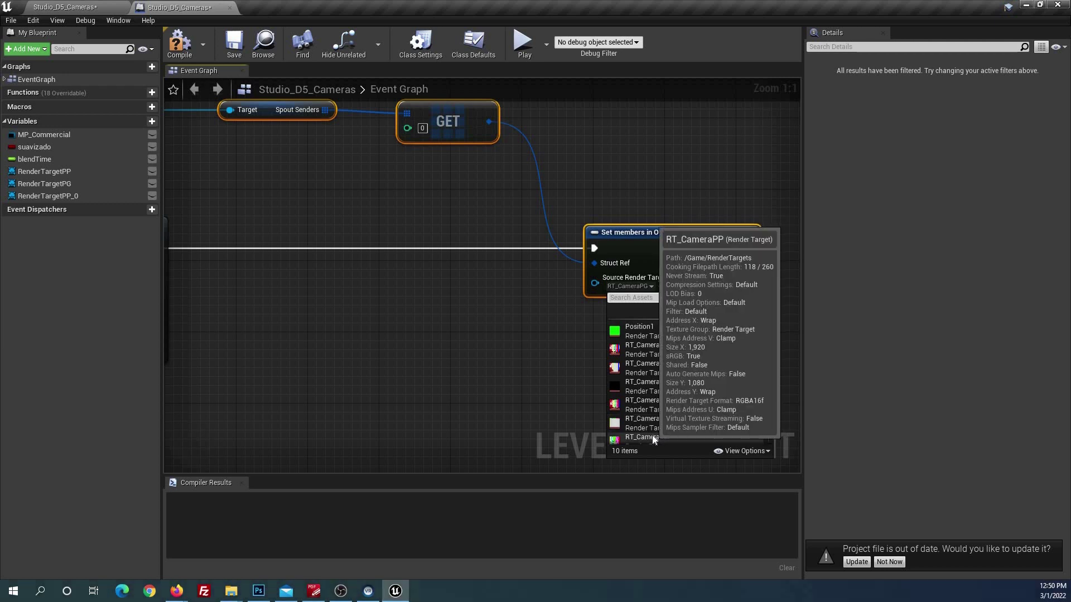
click(648, 438)
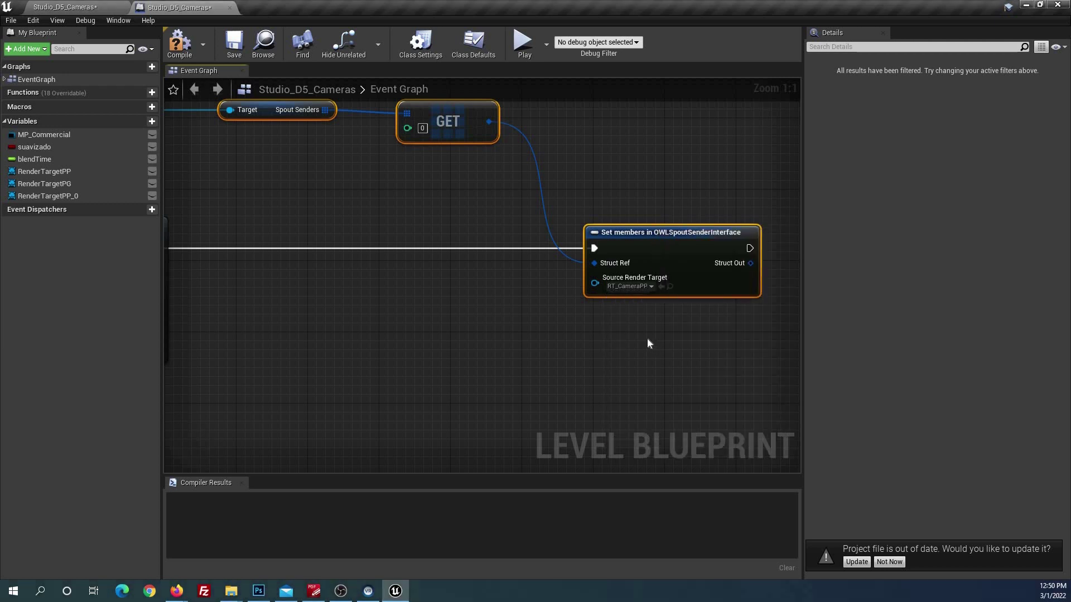
scroll(502, 334, down, 2)
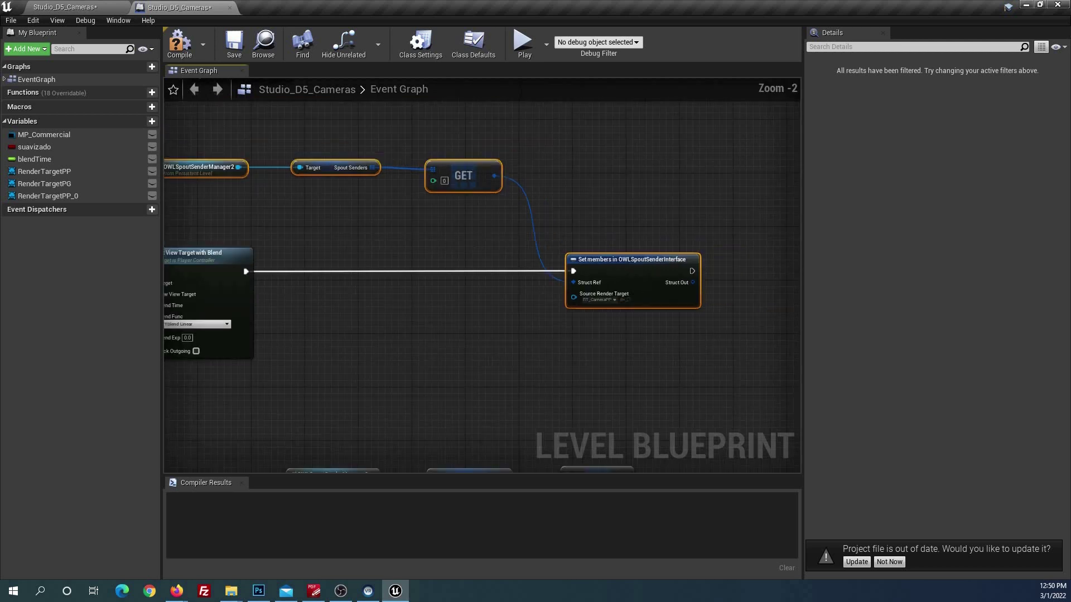
Step: Paste the Spout sender chain near key 3's Play node and run it after Play
right_drag(693, 366, 449, 353)
scroll(324, 320, down, 1)
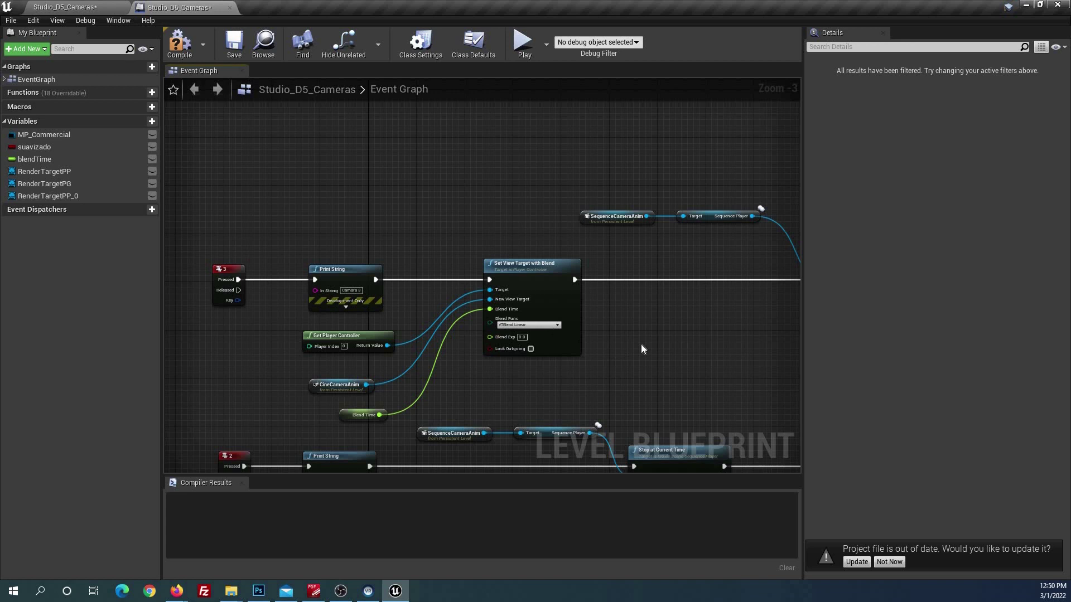
right_drag(674, 345, 469, 316)
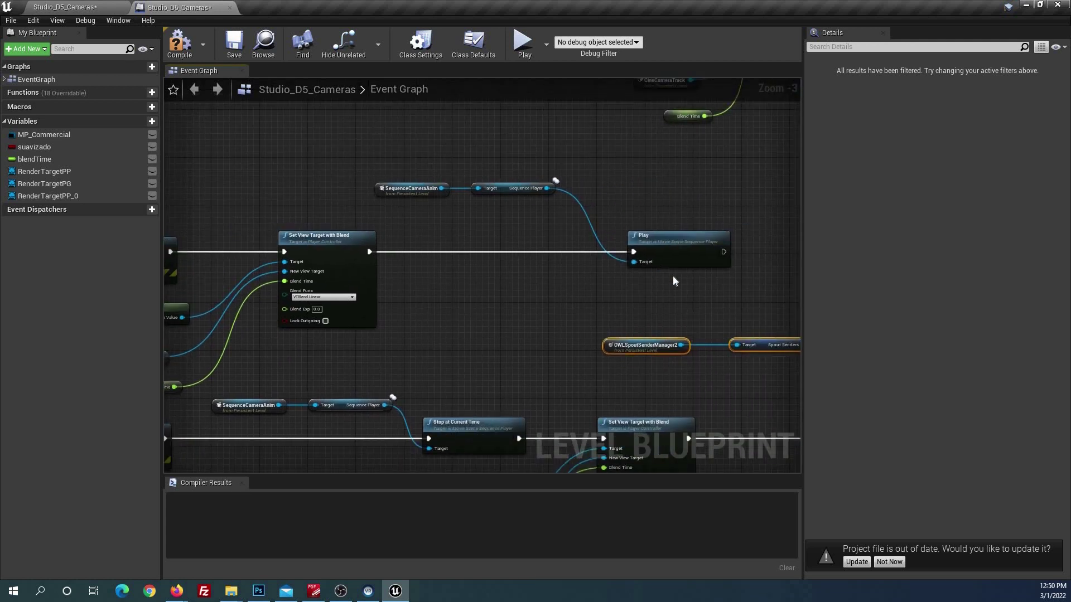
right_drag(702, 299, 465, 333)
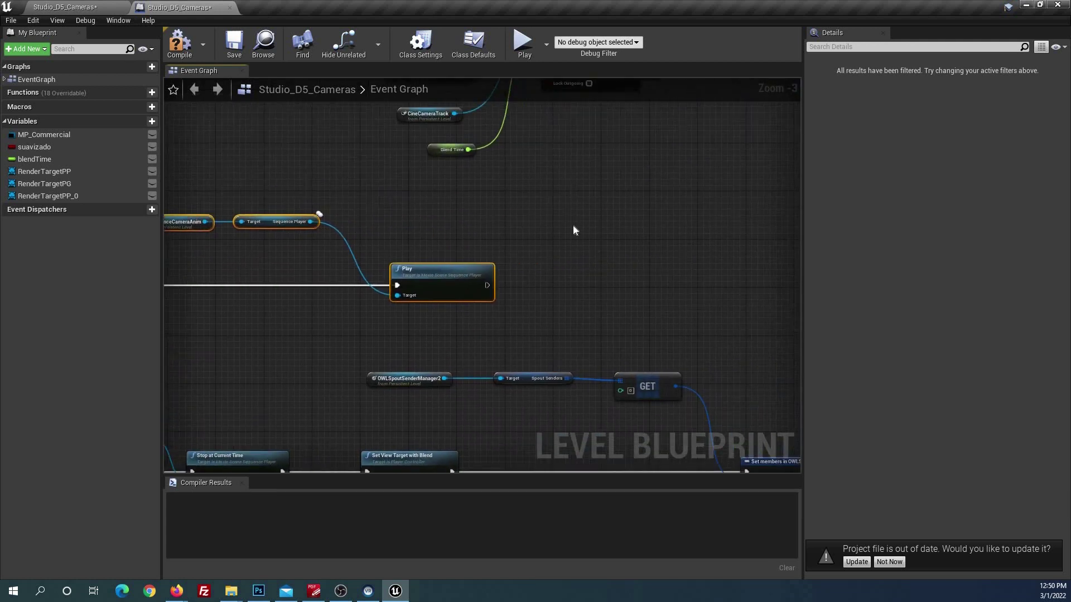
click(573, 226)
key(ctrl+v)
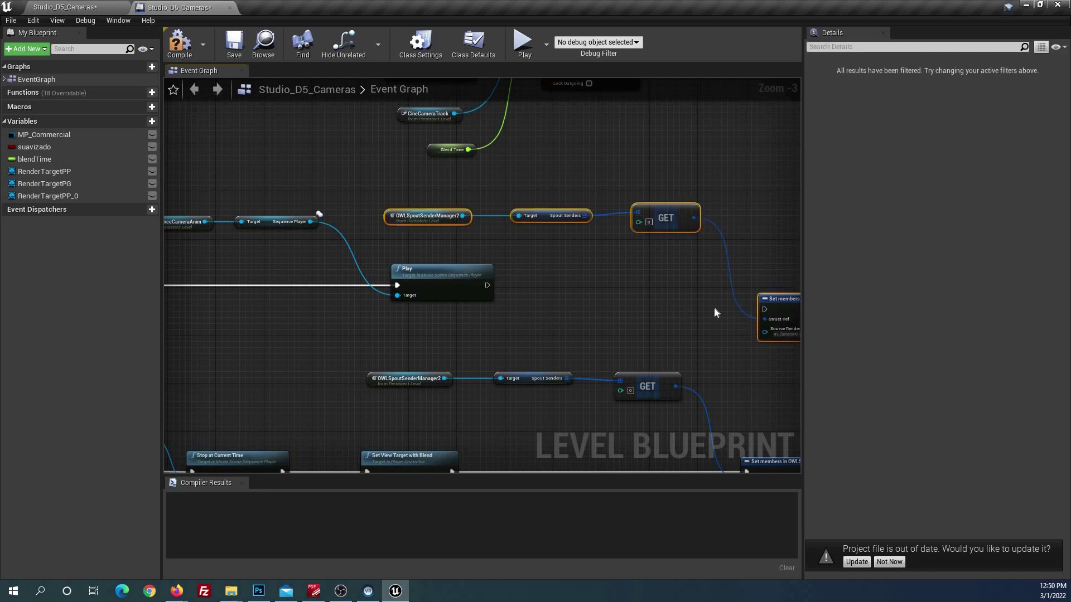
scroll(767, 312, up, 1)
drag(775, 312, 468, 284)
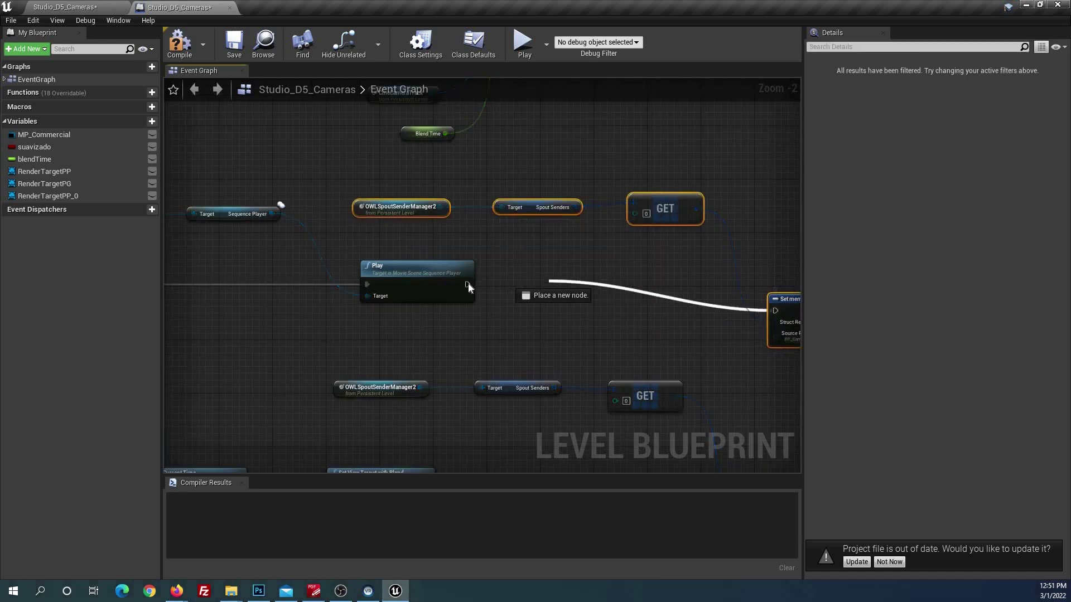
Step: Set this Set members node's Source Render Target to RT_CameraAnim
right_drag(639, 331, 547, 339)
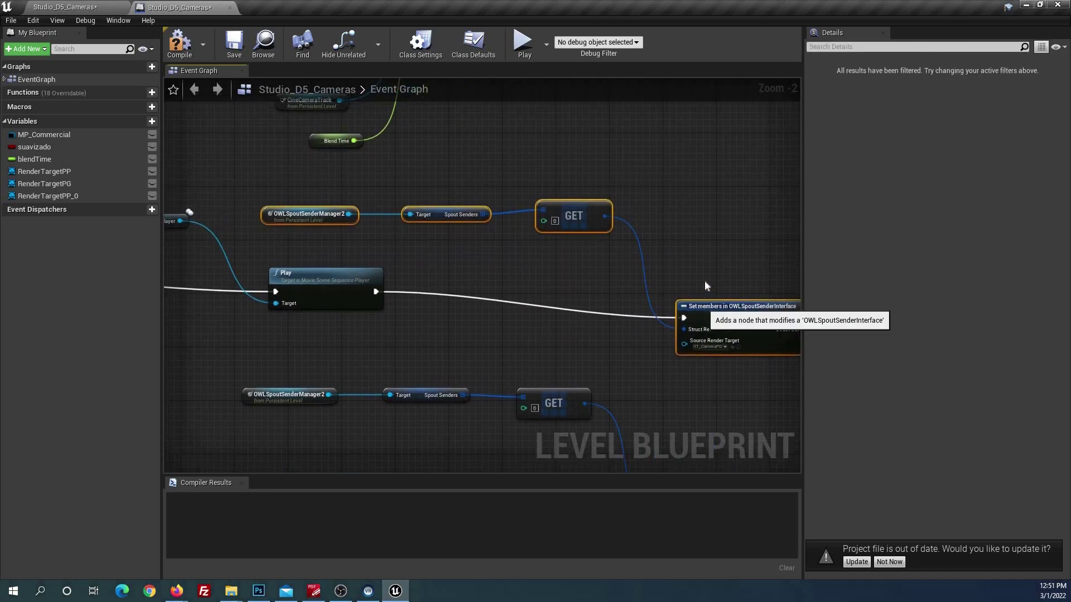
click(706, 320)
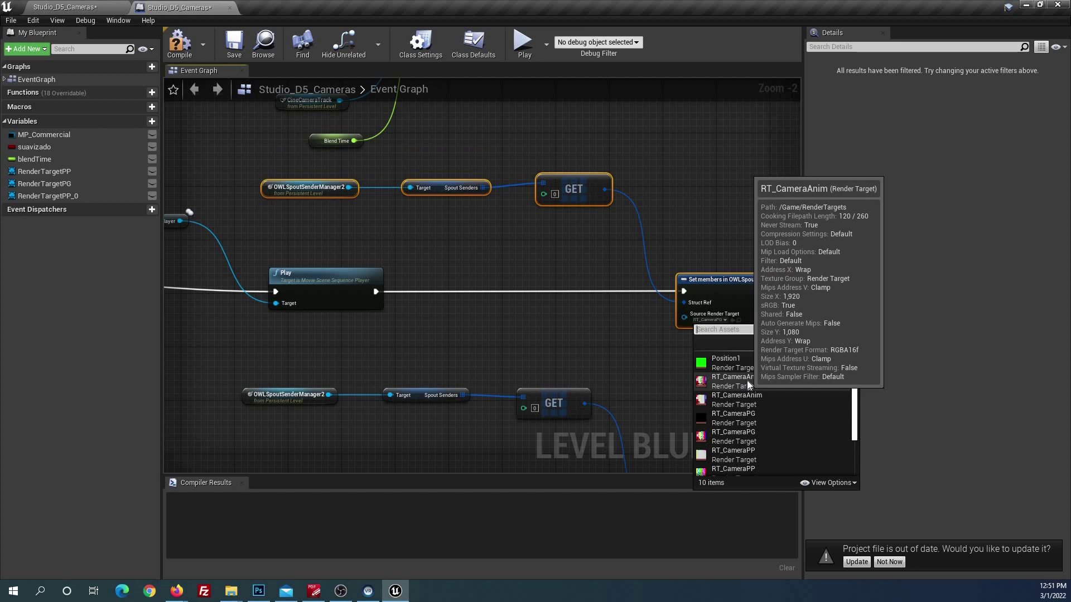
click(747, 381)
scroll(727, 354, down, 1)
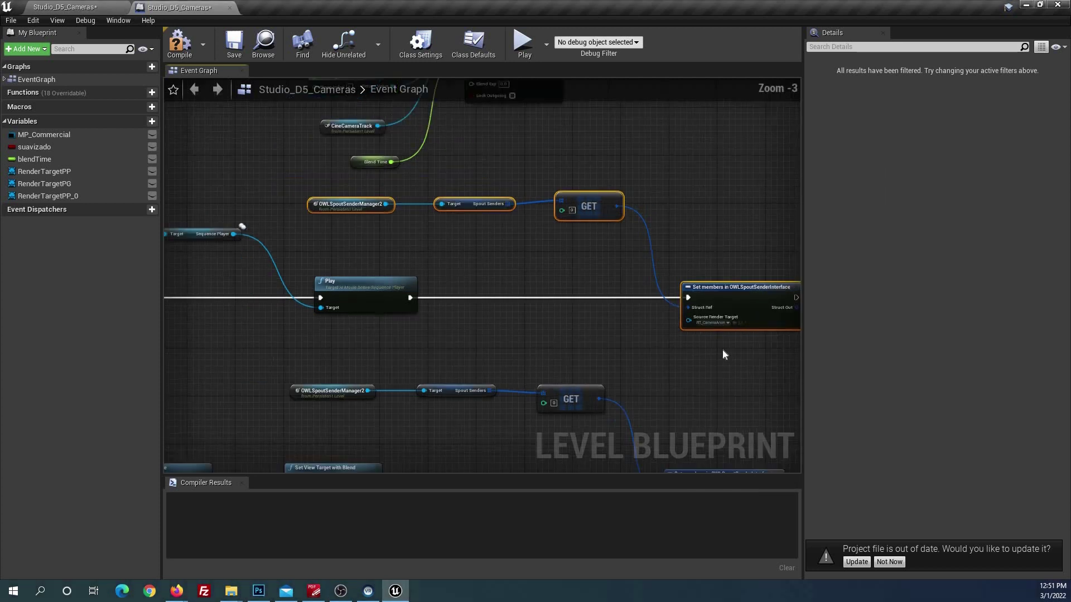
scroll(721, 349, down, 3)
Step: Compile the Level Blueprint and go back to the level editor
right_drag(722, 276, 681, 167)
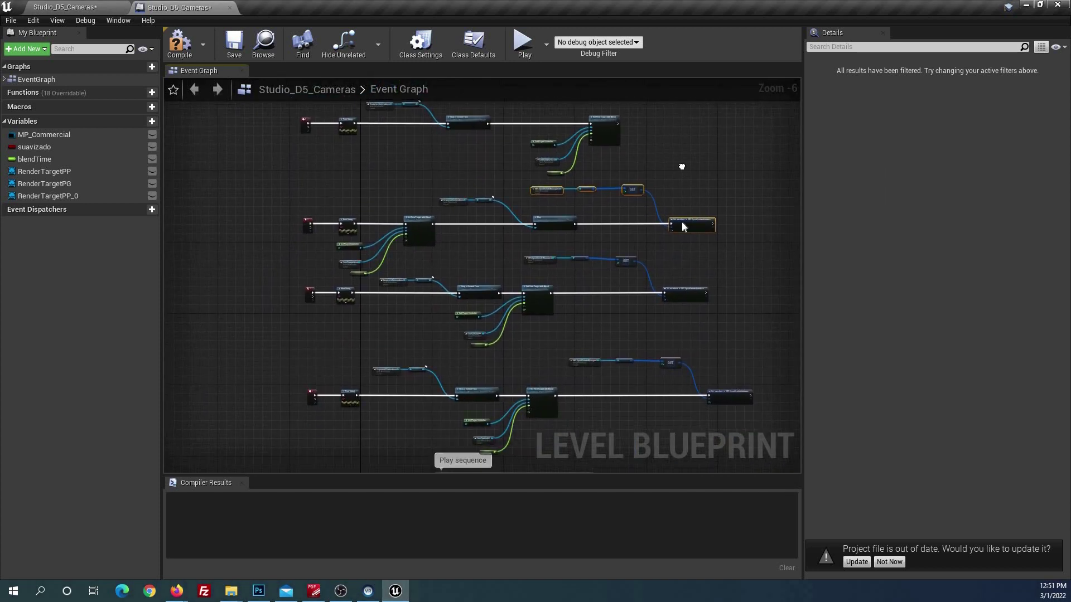
click(177, 51)
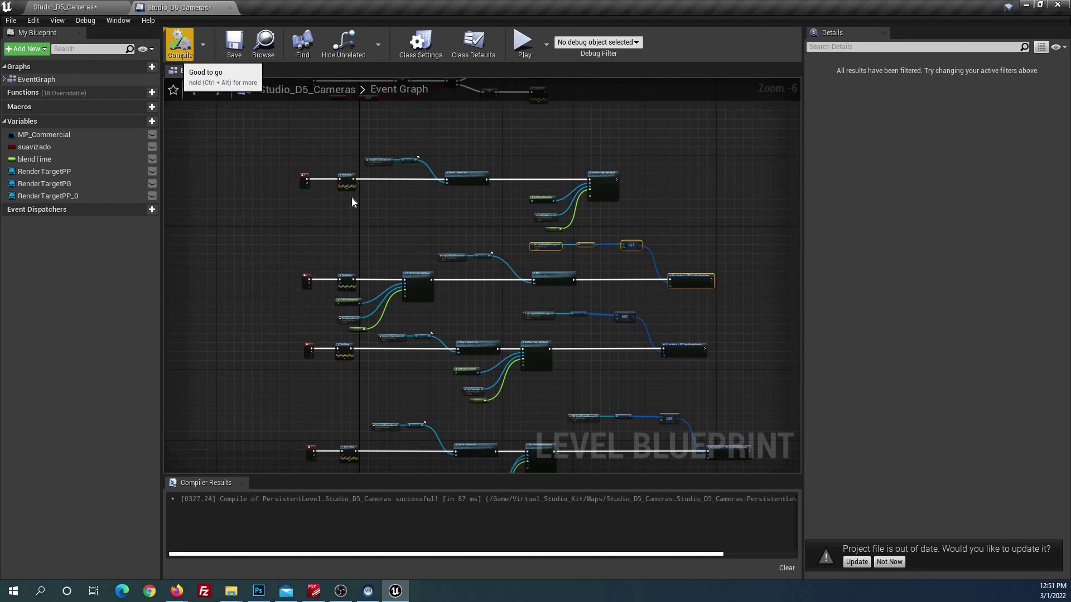
click(62, 8)
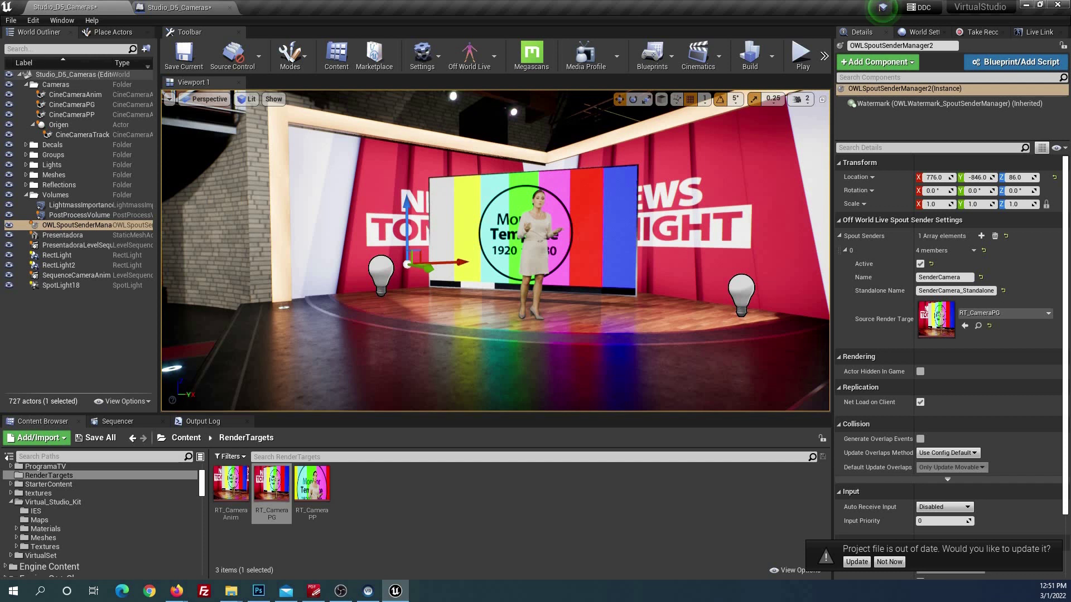
Step: In OBS, delete the old Spout2 Capture source and add a new one
key(alt+Tab)
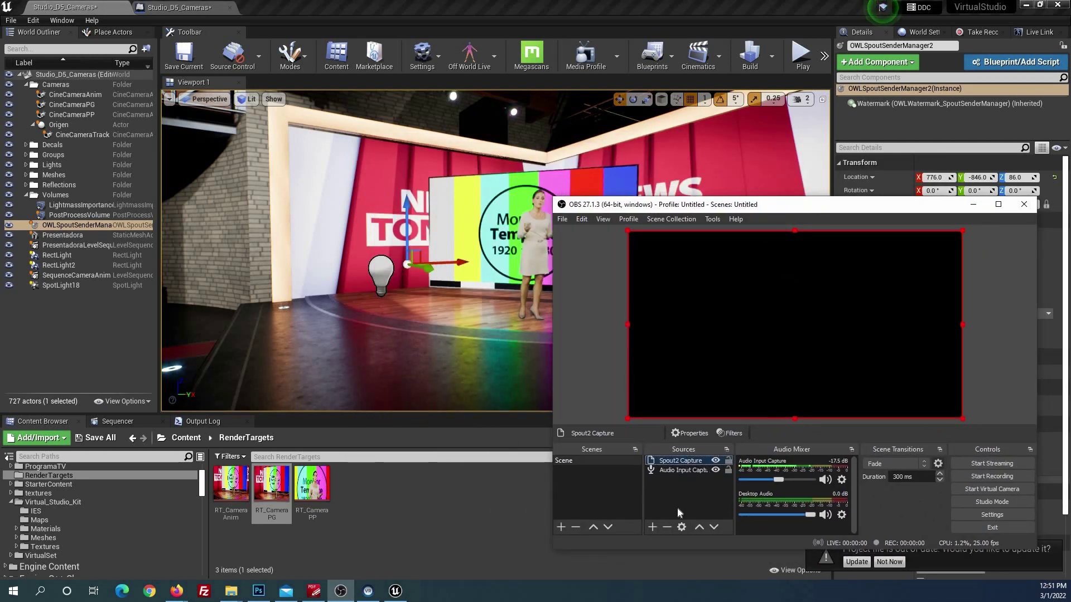
key(Delete)
click(831, 387)
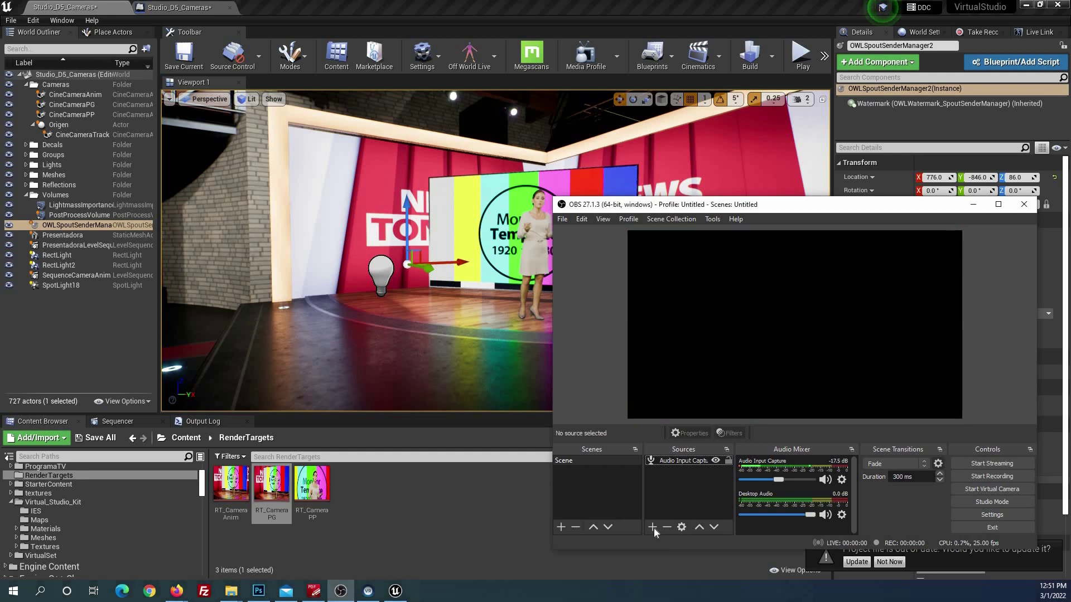
double_click(663, 496)
click(684, 438)
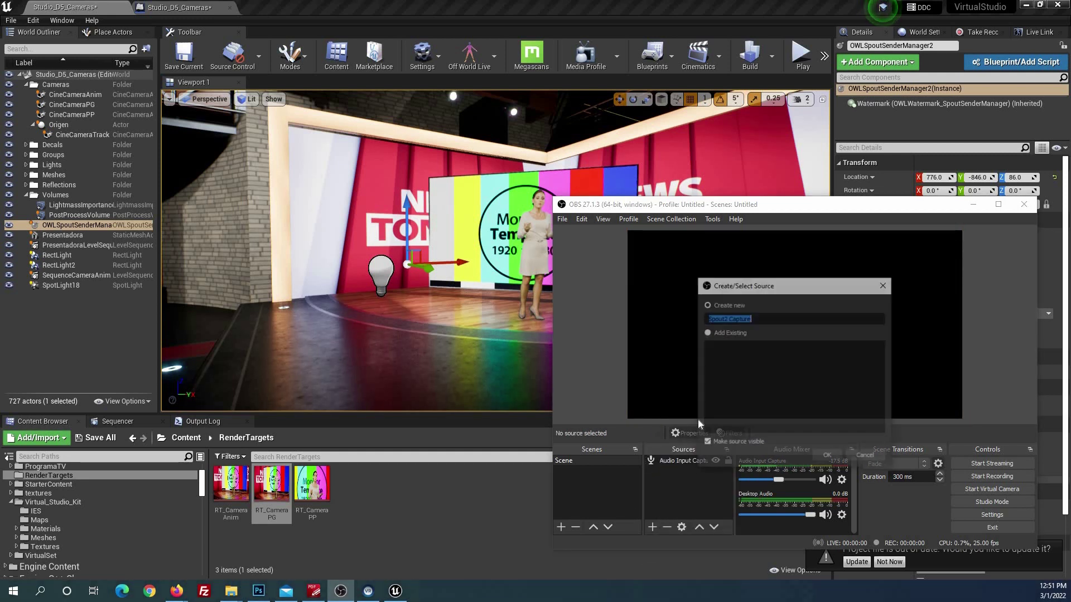
click(829, 456)
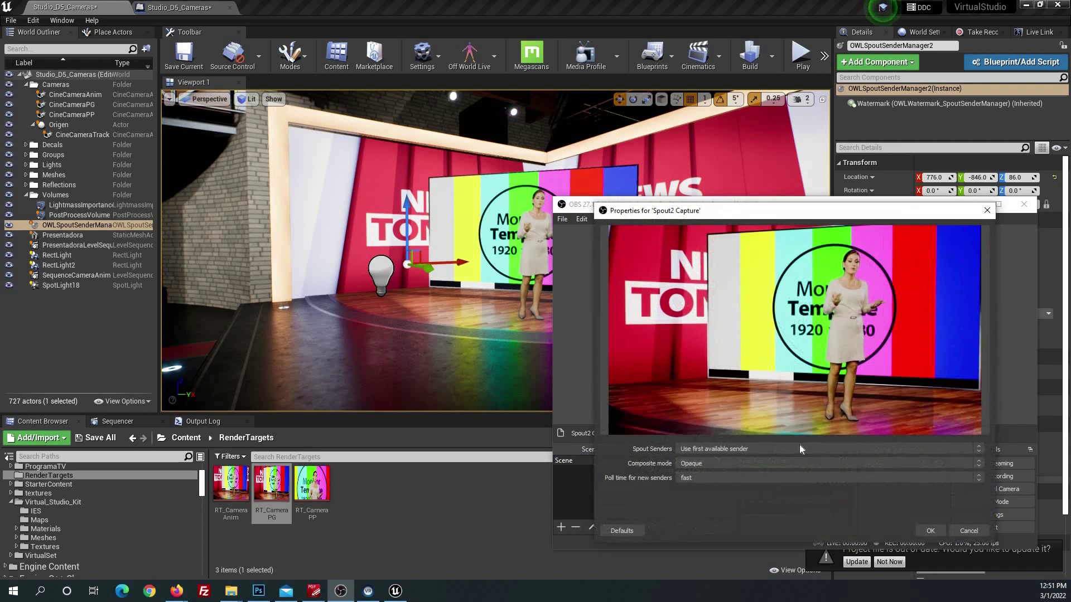
Step: Set the new source's Spout sender to SenderCamera and confirm
click(736, 449)
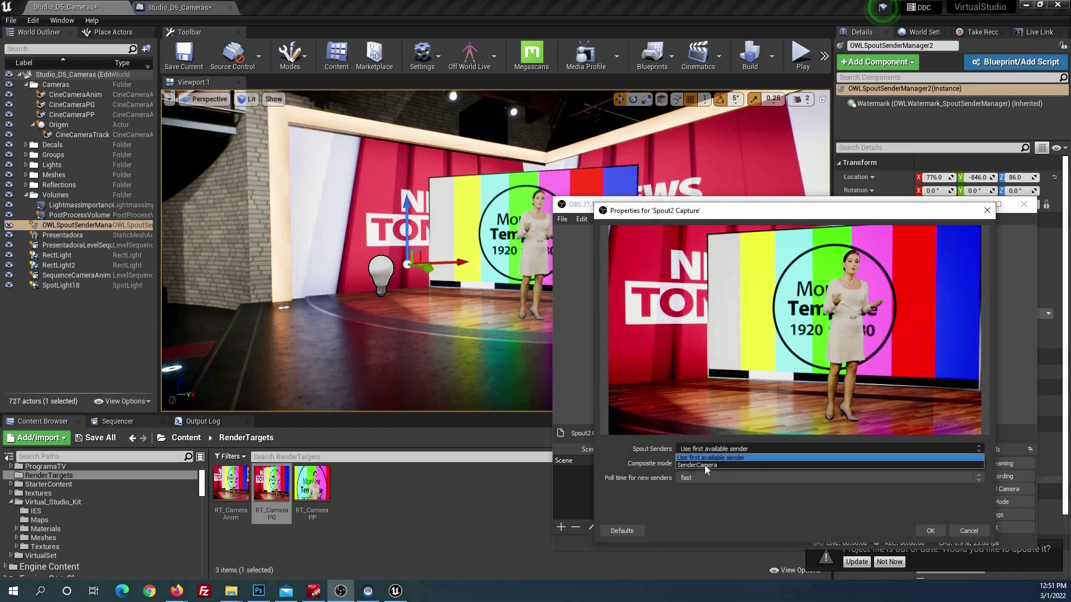
click(711, 216)
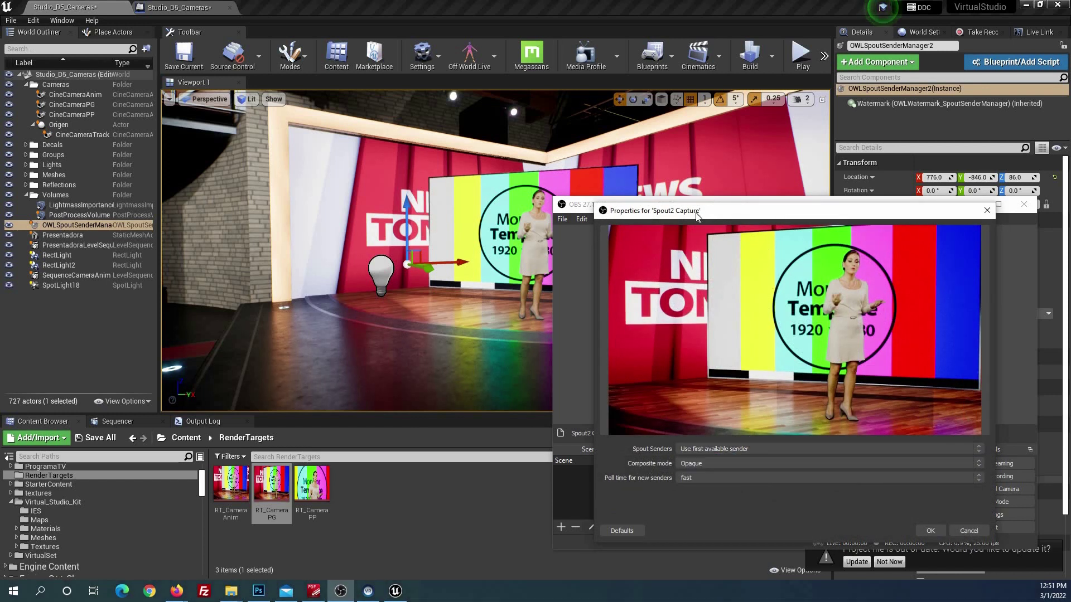
drag(697, 216, 625, 252)
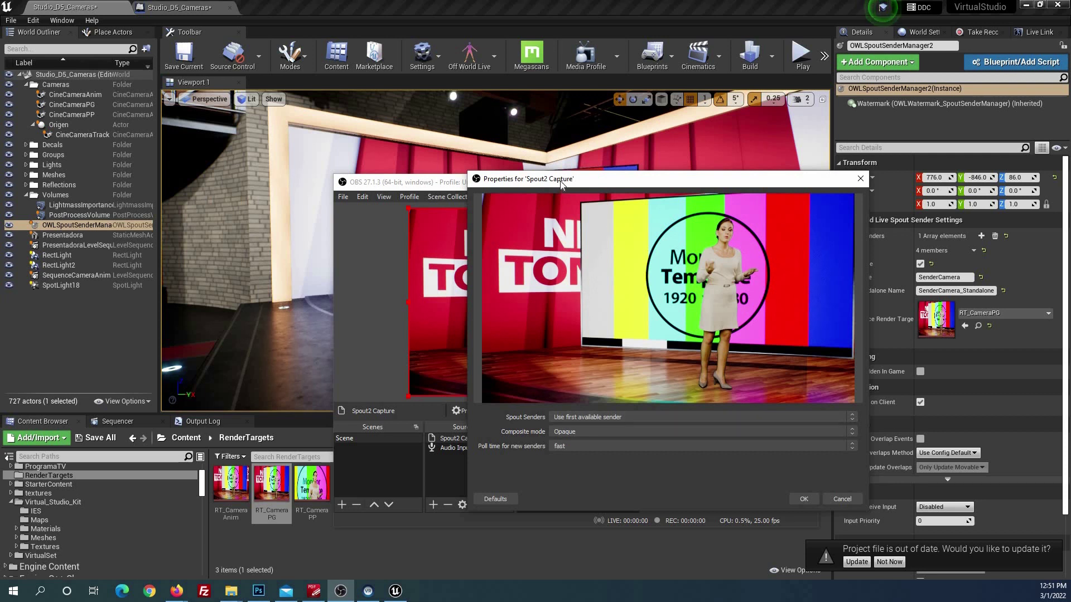
click(581, 413)
click(577, 428)
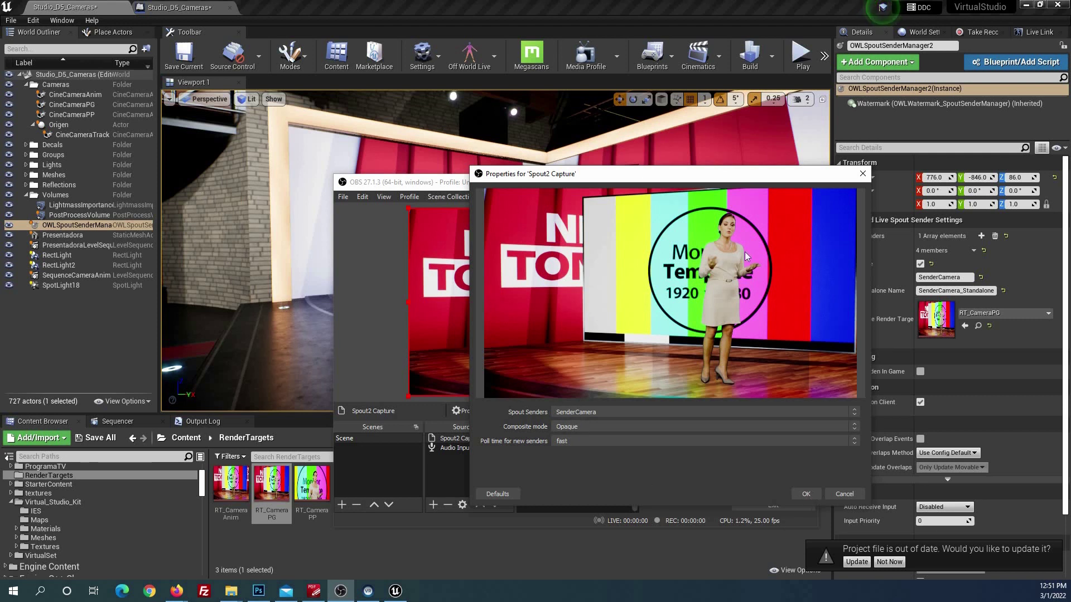
click(806, 495)
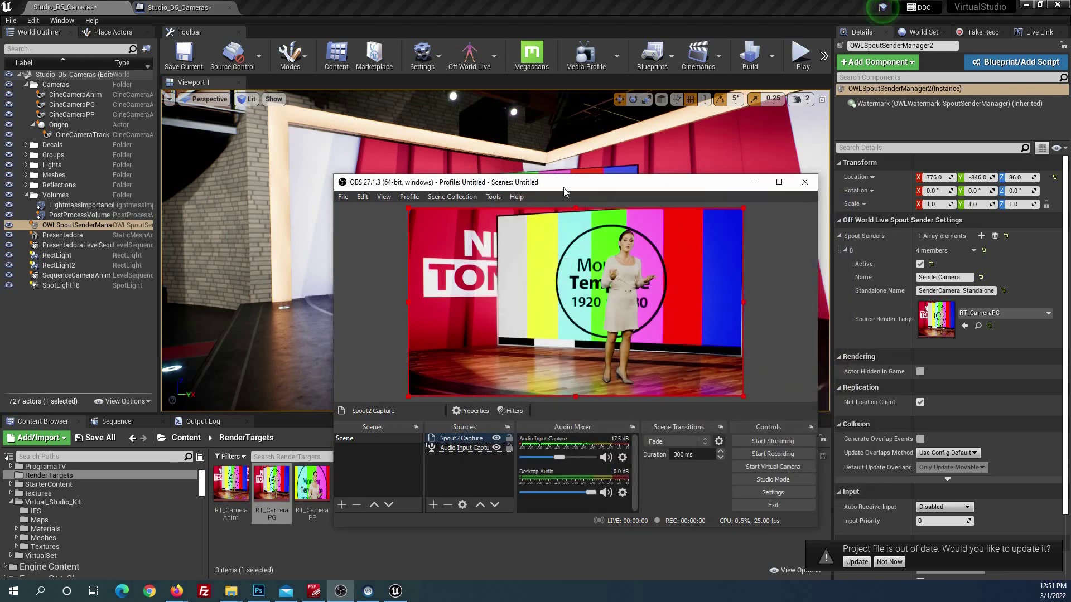
drag(565, 182, 767, 222)
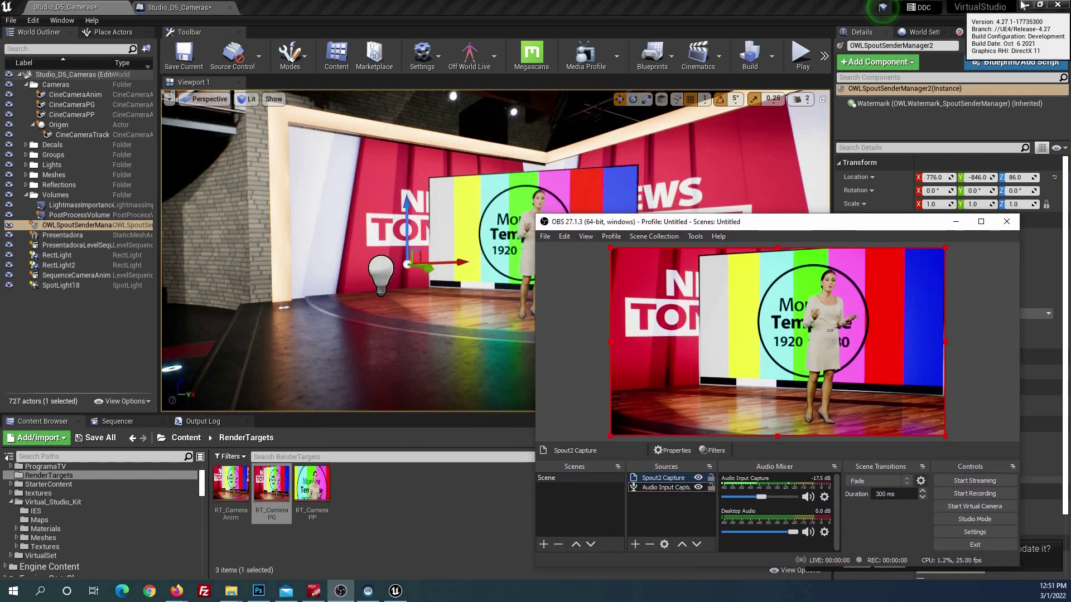
Step: Shrink the Unreal window to the top-left beside the OBS window
click(1041, 6)
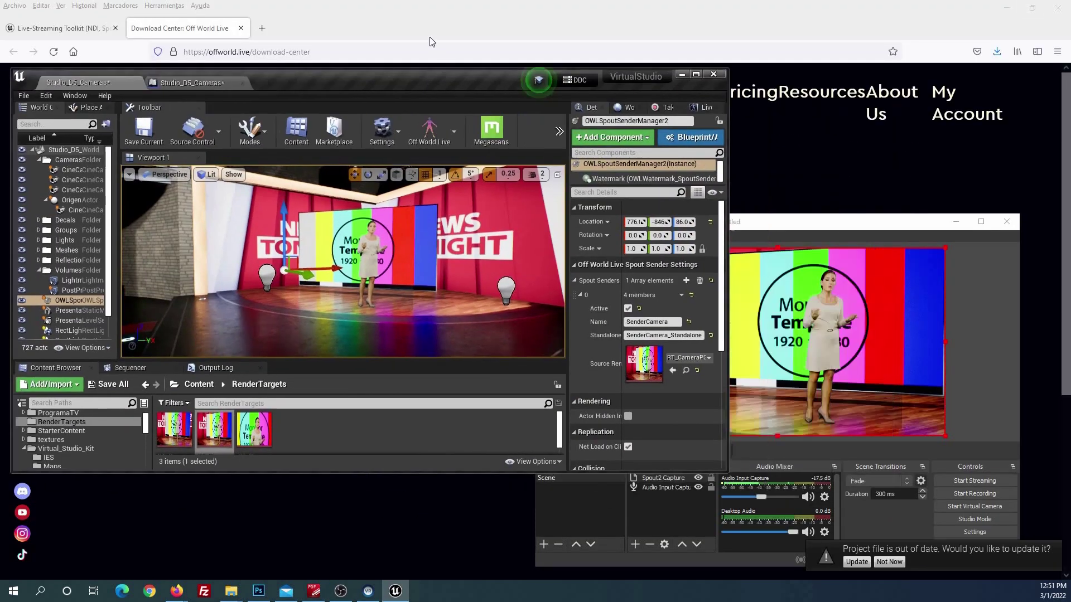
drag(642, 108, 430, 15)
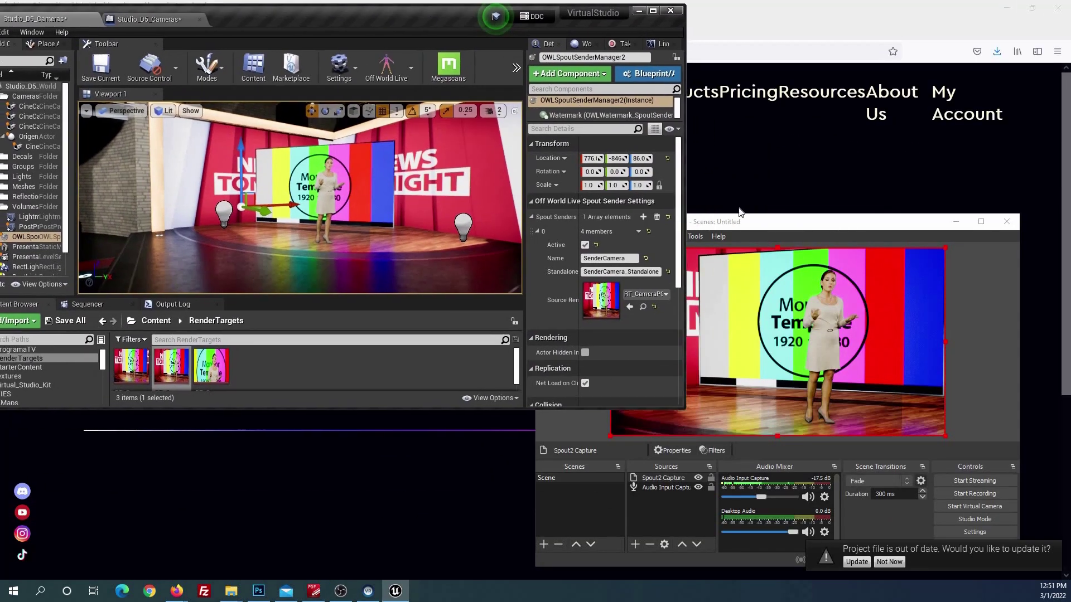
drag(763, 225, 782, 210)
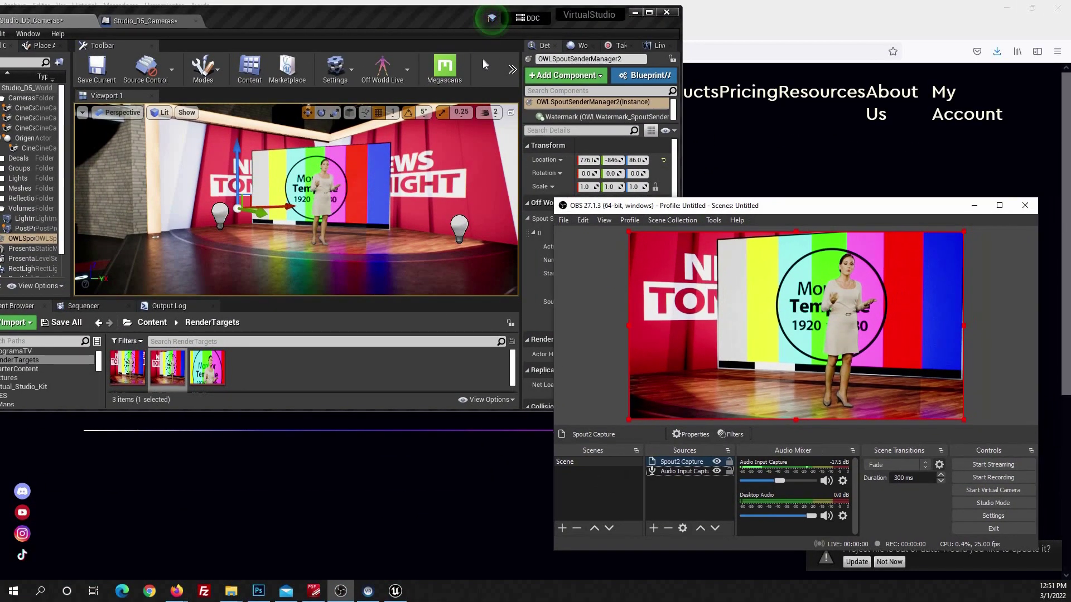
Step: Start Play In Editor from the toolbar's overflow play options
click(513, 73)
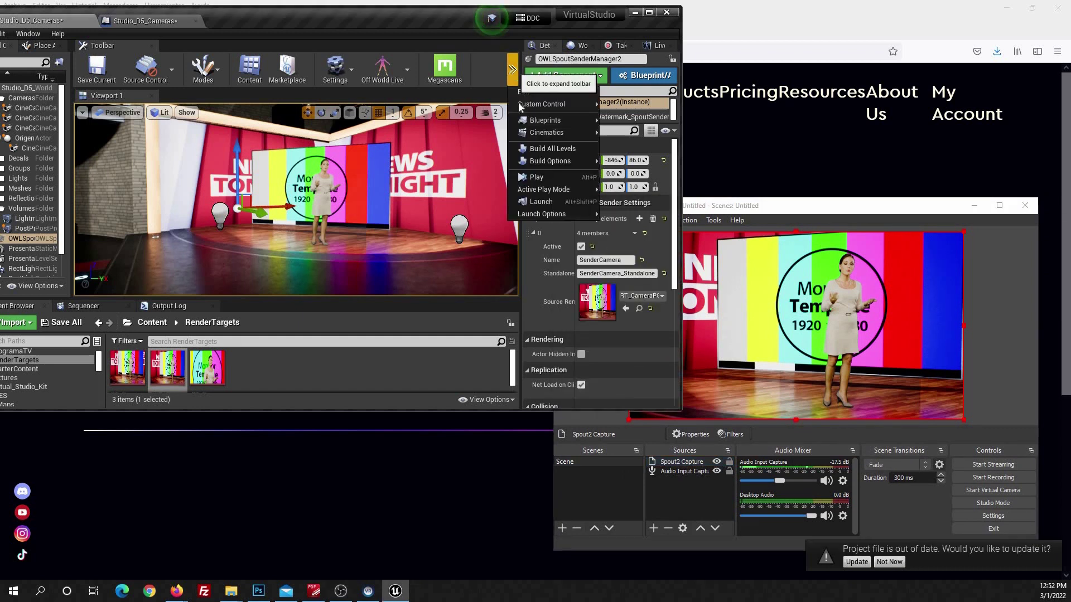
mouse_move(522, 105)
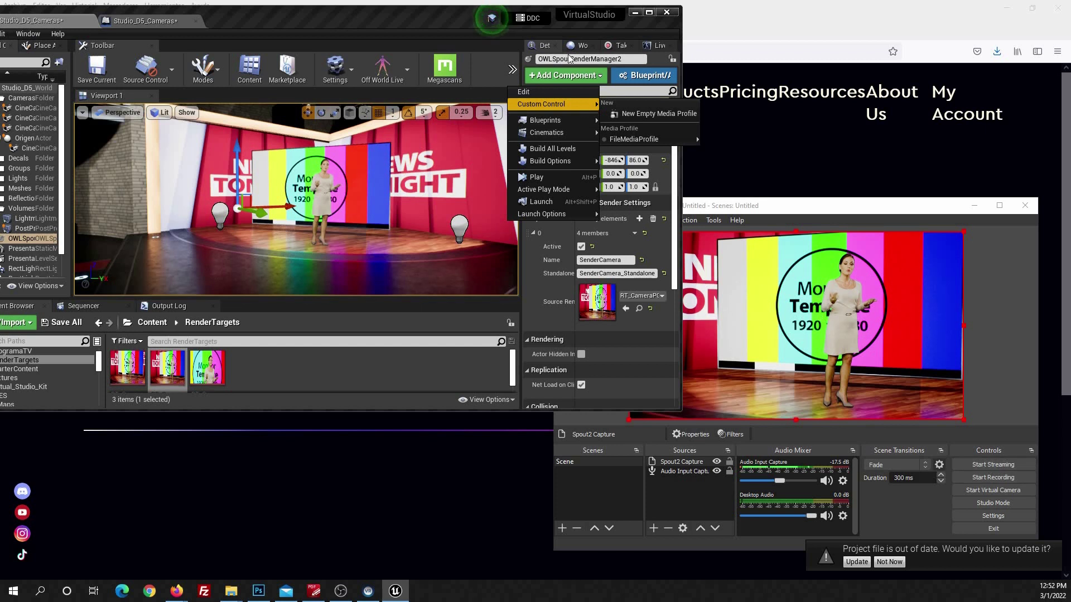
click(513, 72)
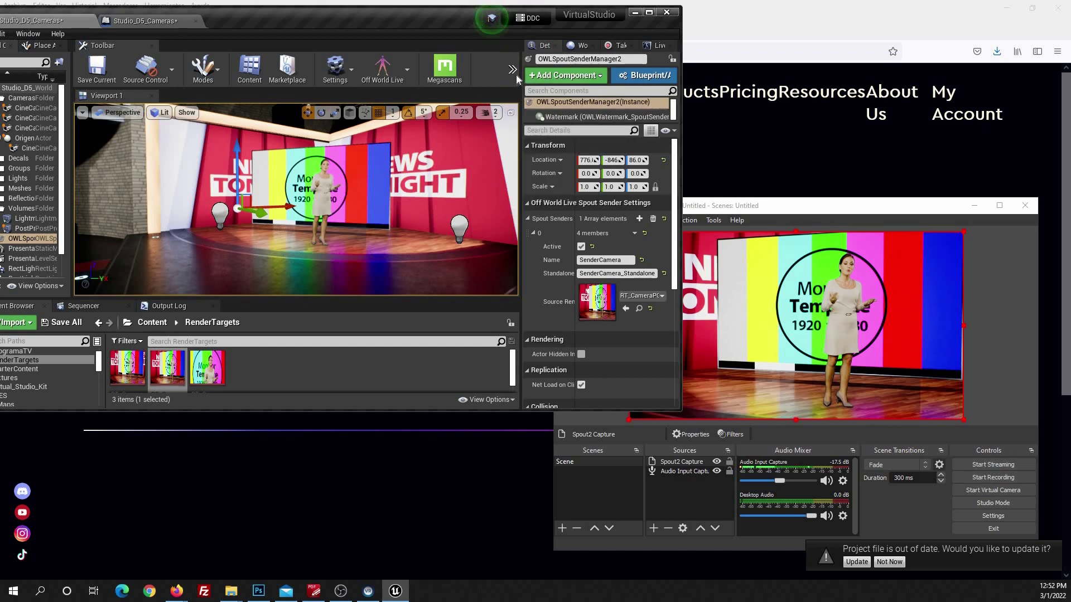
click(513, 71)
click(558, 178)
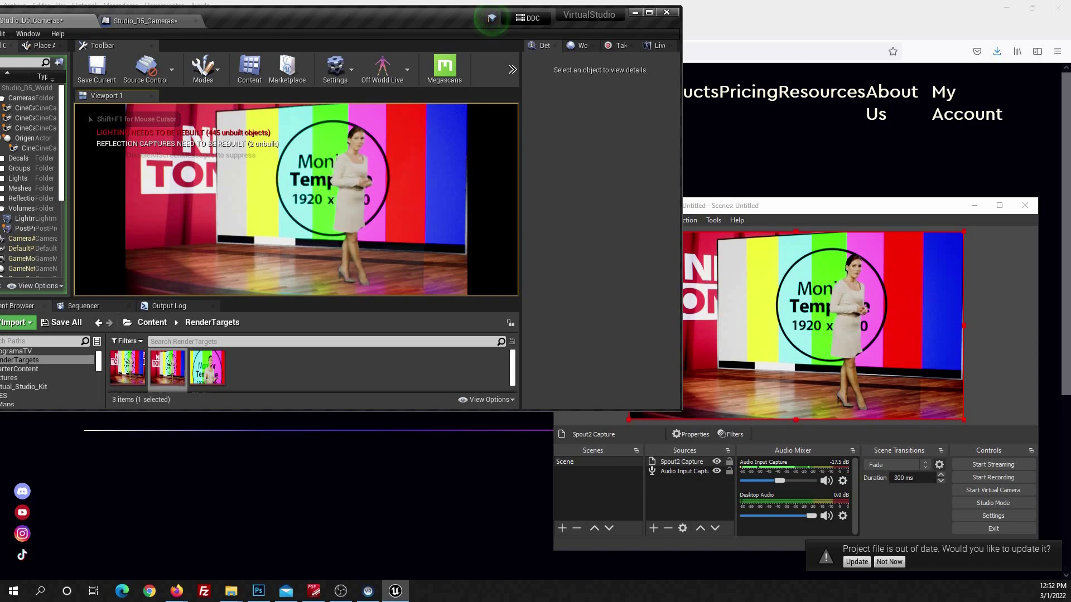
Step: Cut to cameras 2, 3, 1 and back to 2 while OBS follows each cut
key(2)
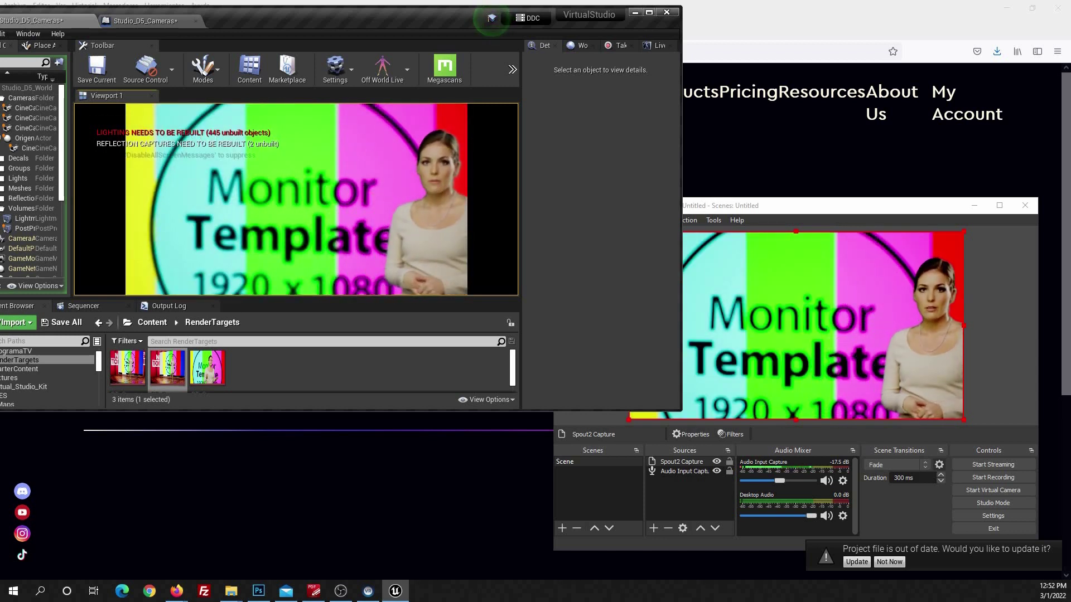
key(3)
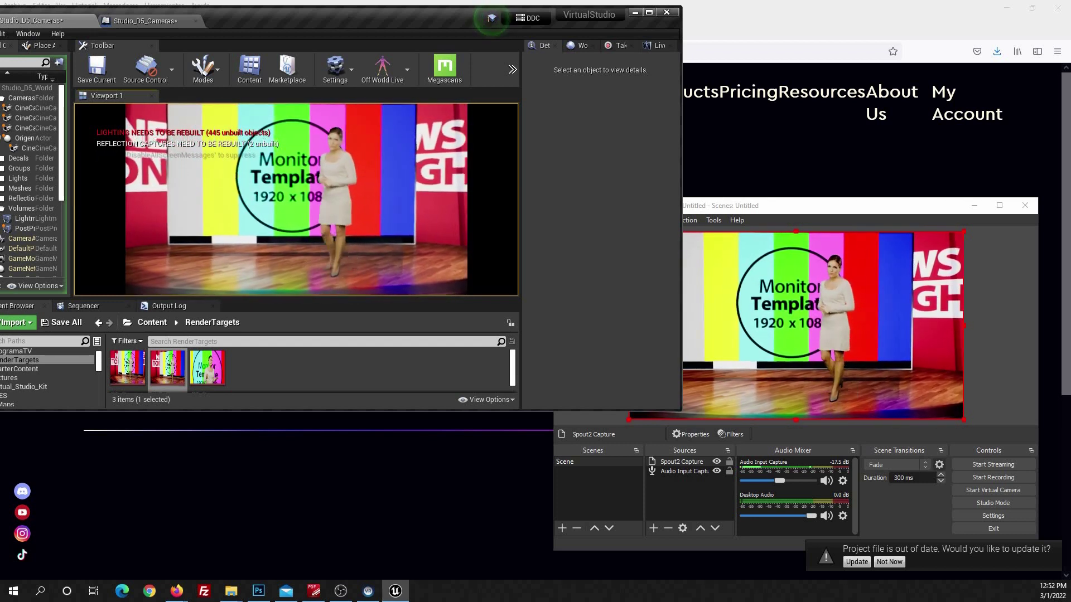
key(1)
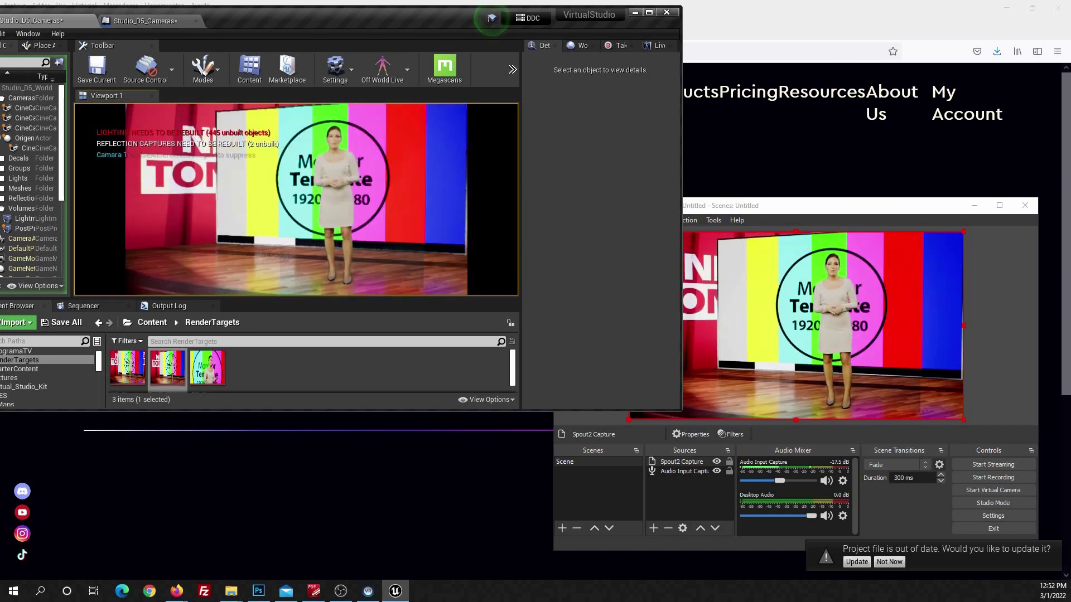
key(2)
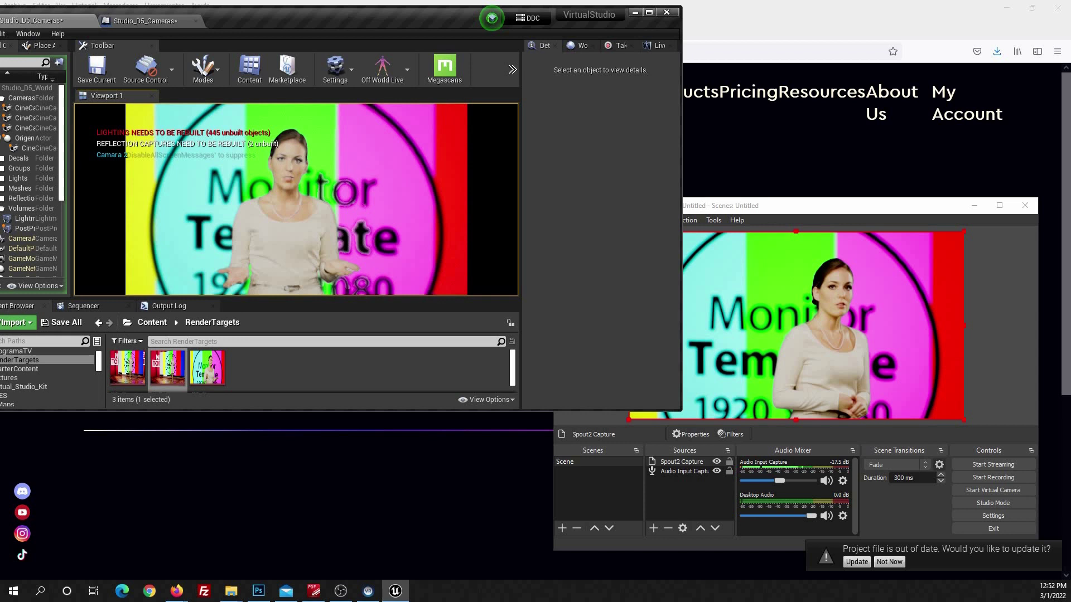
key(Escape)
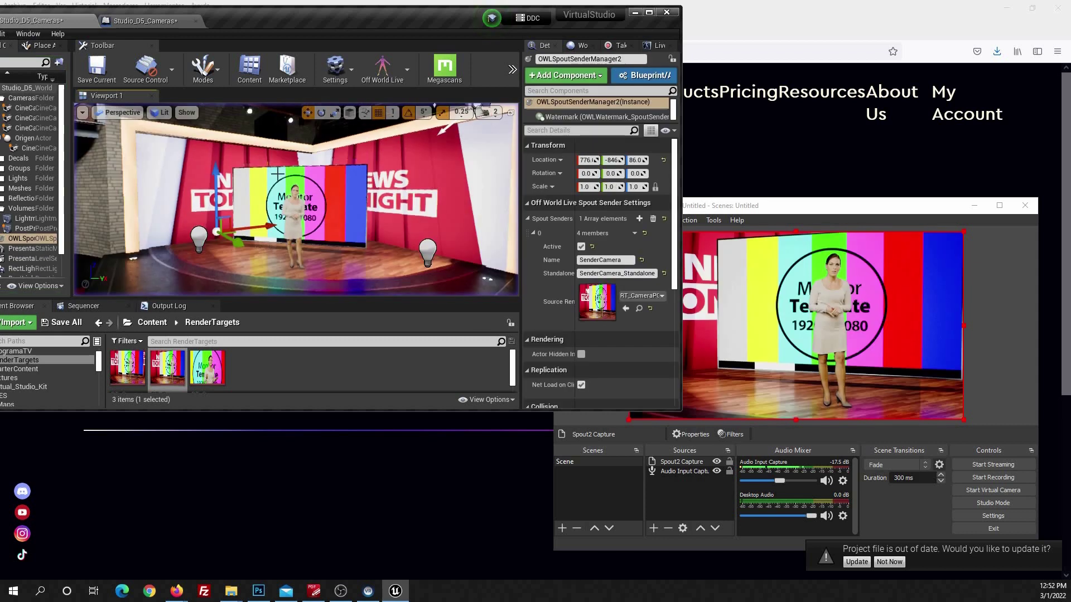